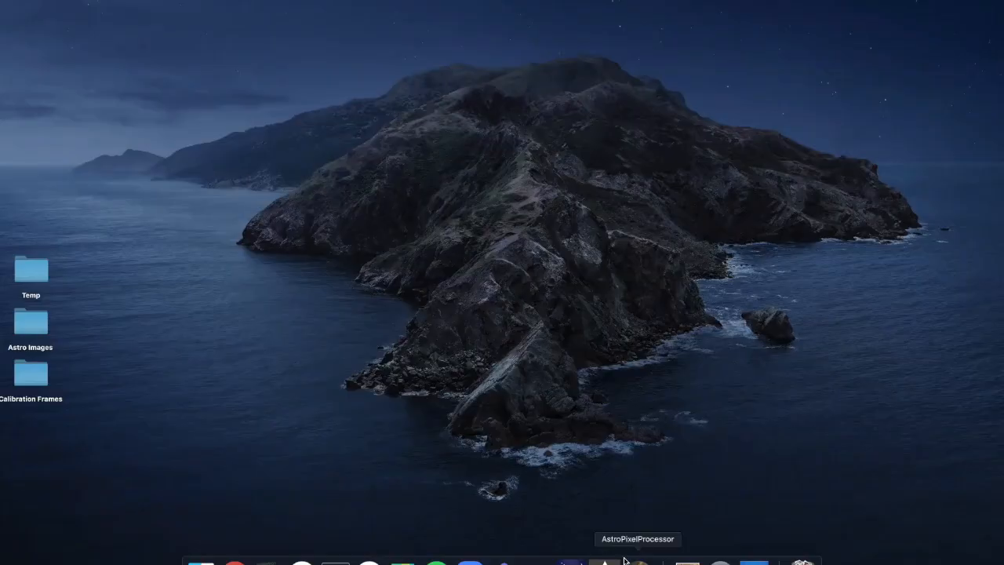
Launch AstroPixelProcessor and set the working directory to Desktop/Astro Images/M31/9th October 2020 ISO1600 60s x 60/Working Copy.
left_click(638, 560)
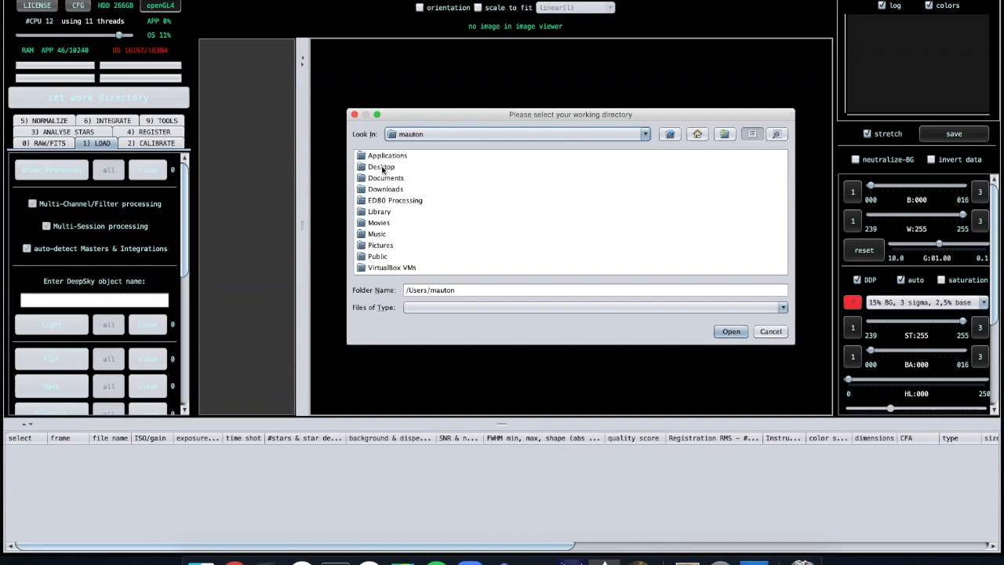
double_click(382, 167)
left_click(381, 156)
double_click(380, 156)
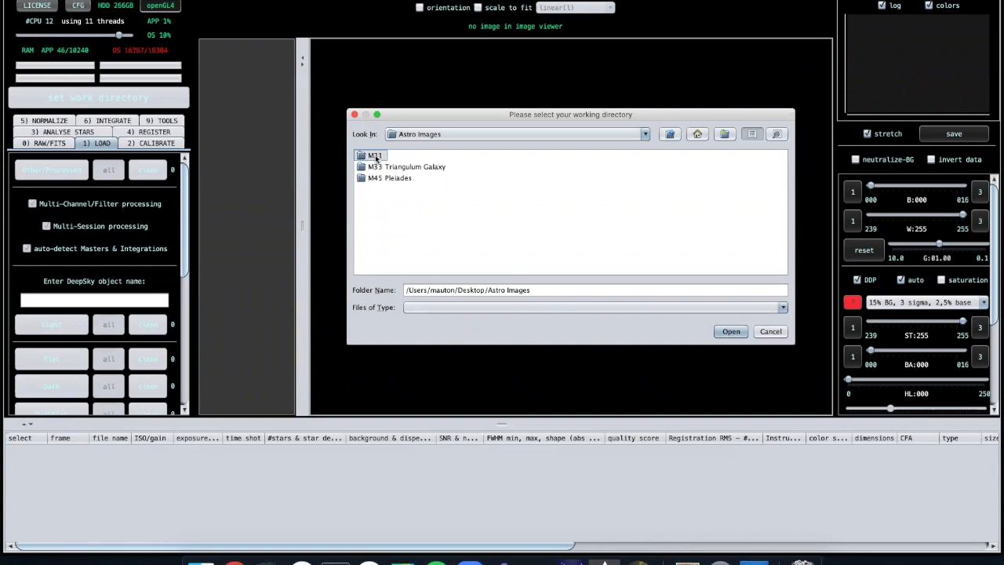
double_click(376, 156)
double_click(402, 178)
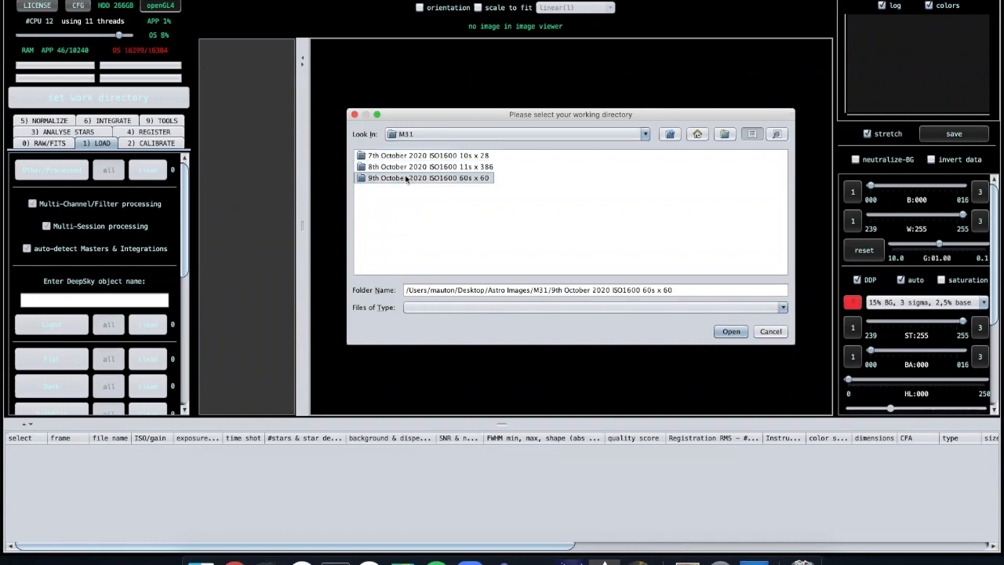
double_click(390, 169)
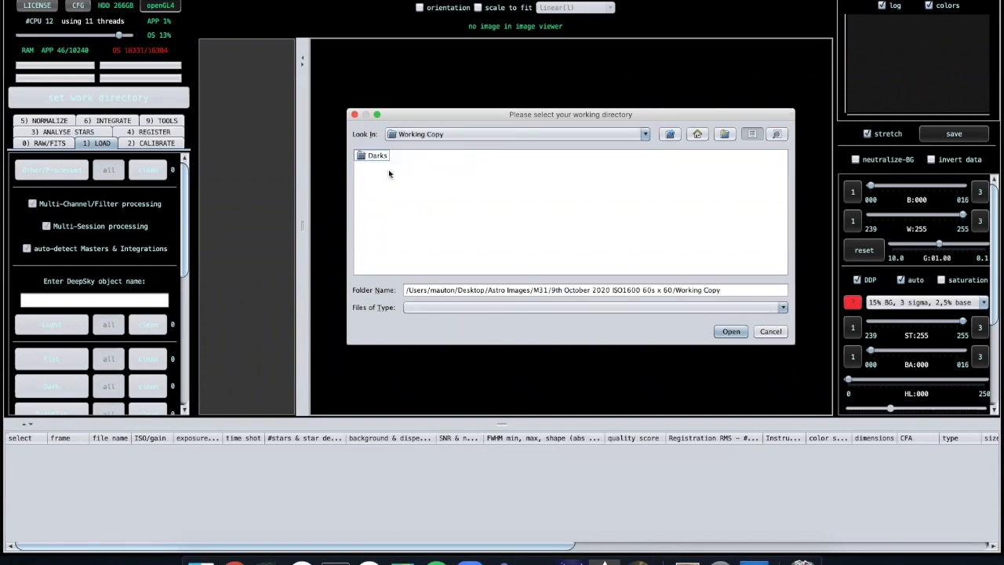
left_click(730, 333)
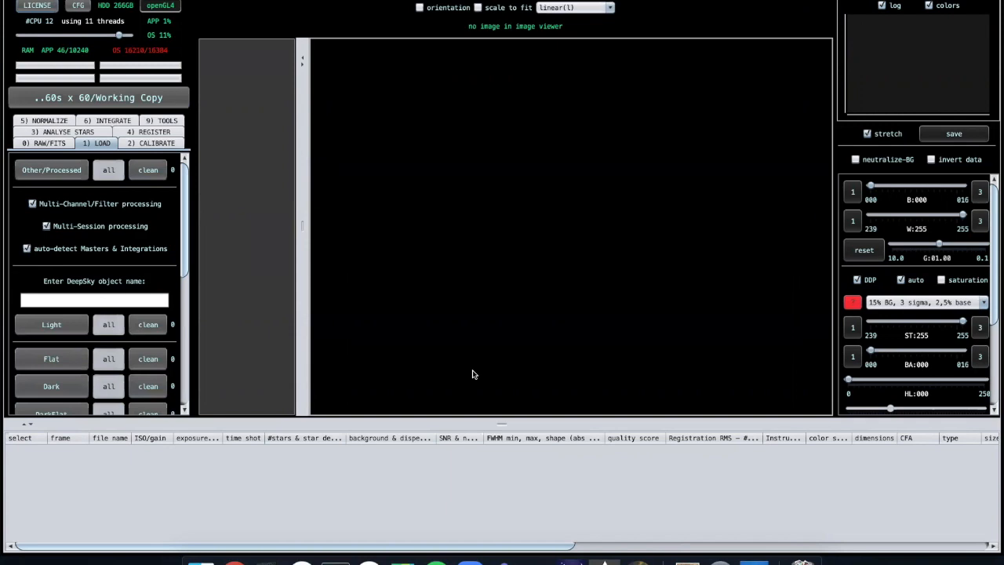
Shrink the frame list to give the load options more room and look through them.
left_click_drag(502, 424, 502, 488)
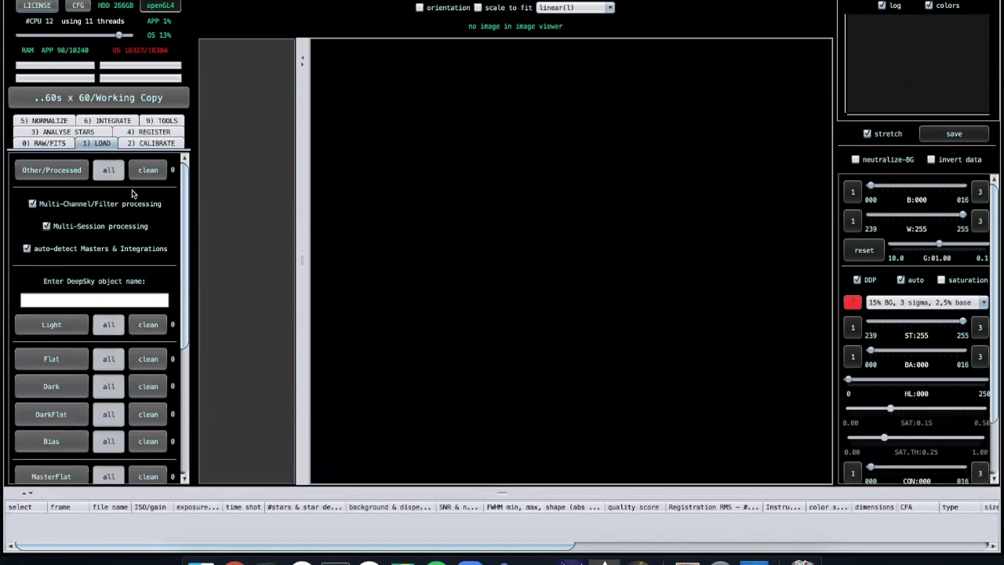
scroll(132, 193, "down", 5)
scroll(132, 194, "up", 5)
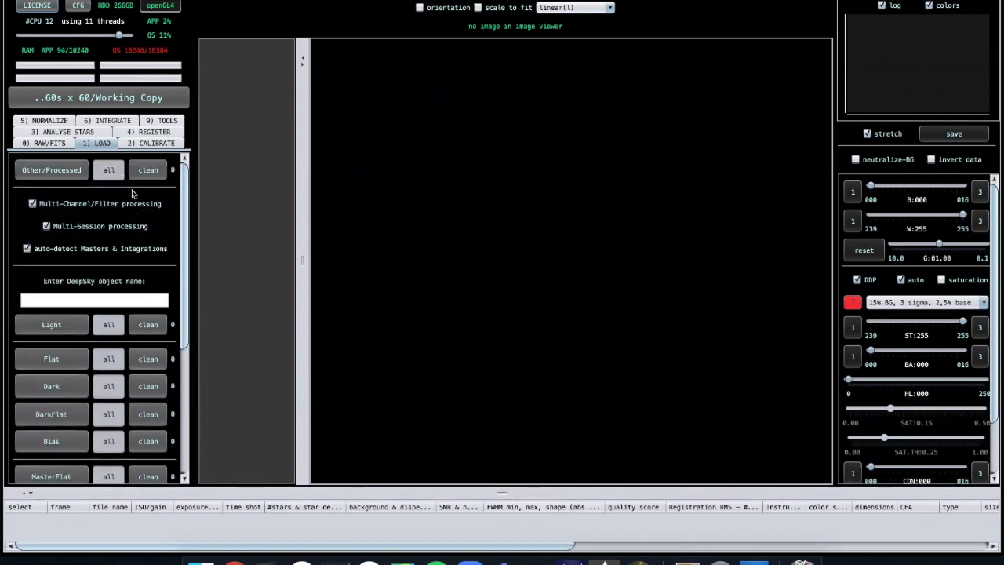
Look through the settings of the processing stages, from RAW/FITS and calibration to registration, normalization, integration and tools.
left_click(110, 123)
left_click(151, 133)
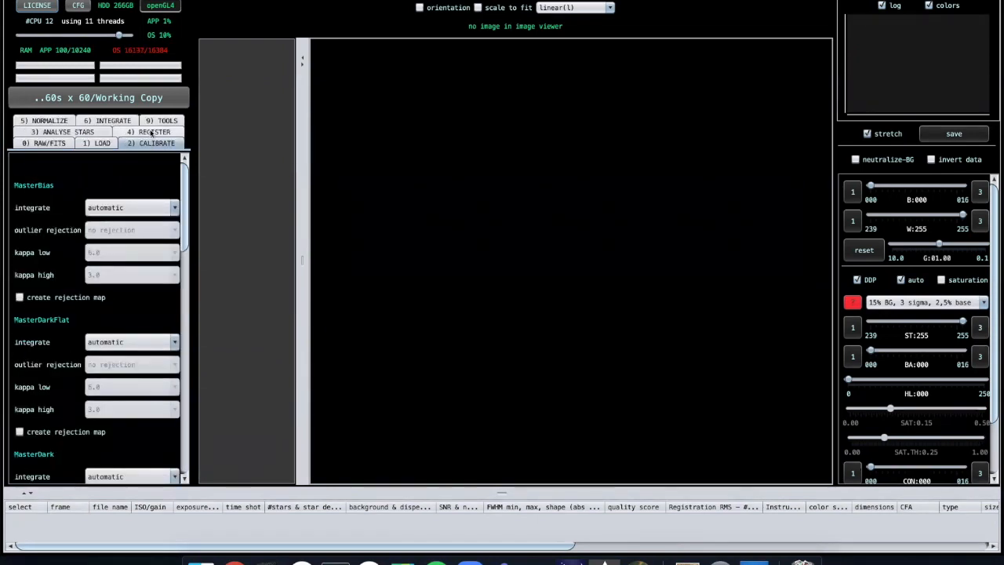
left_click(152, 132)
left_click(100, 130)
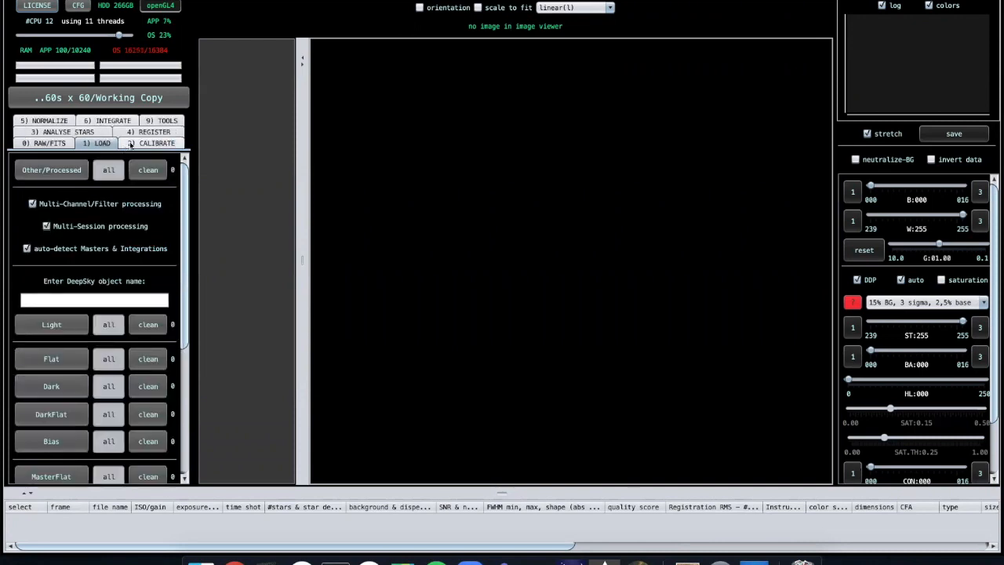
left_click(131, 144)
left_click(131, 145)
left_click(130, 145)
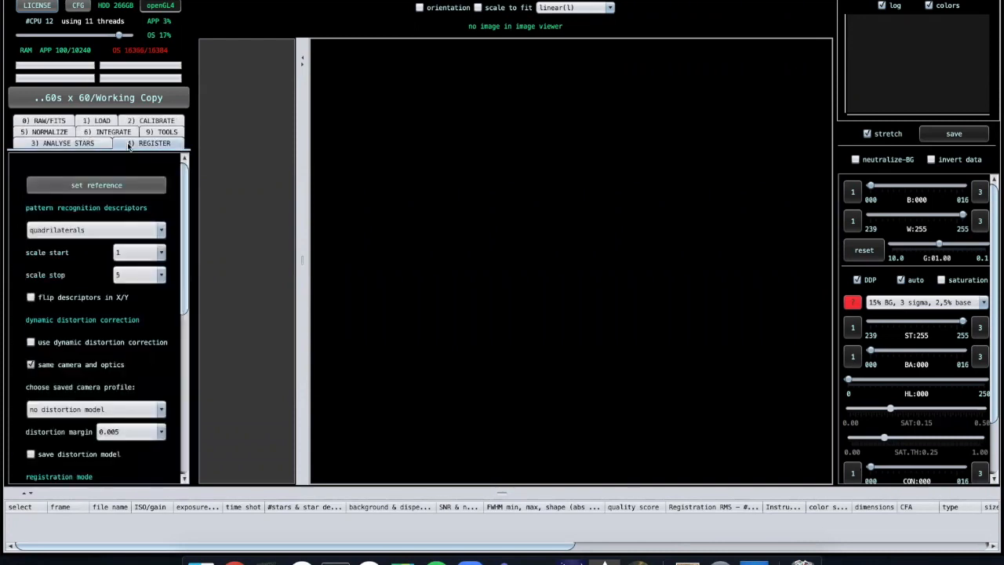
left_click(48, 133)
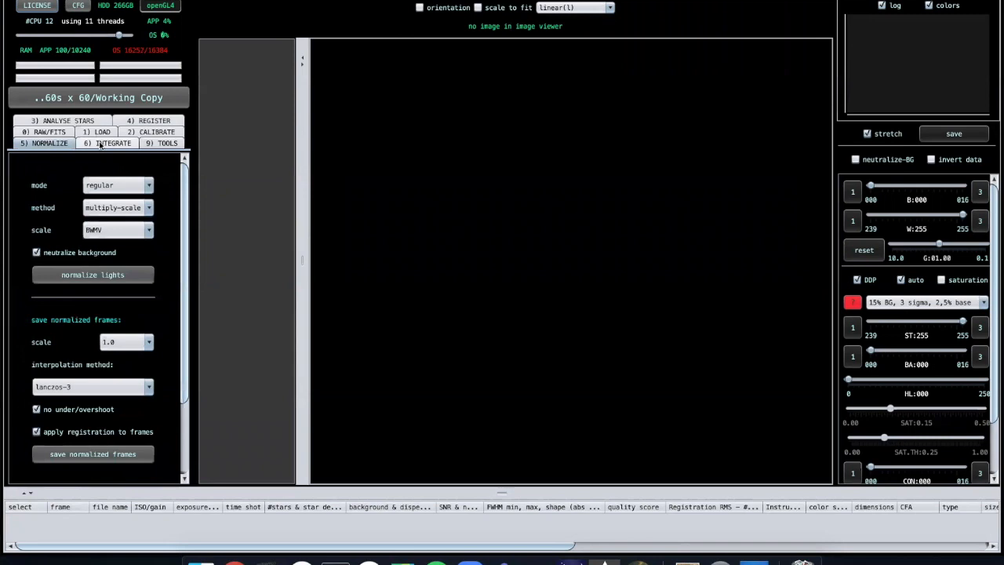
left_click(101, 144)
left_click(160, 145)
left_click(118, 145)
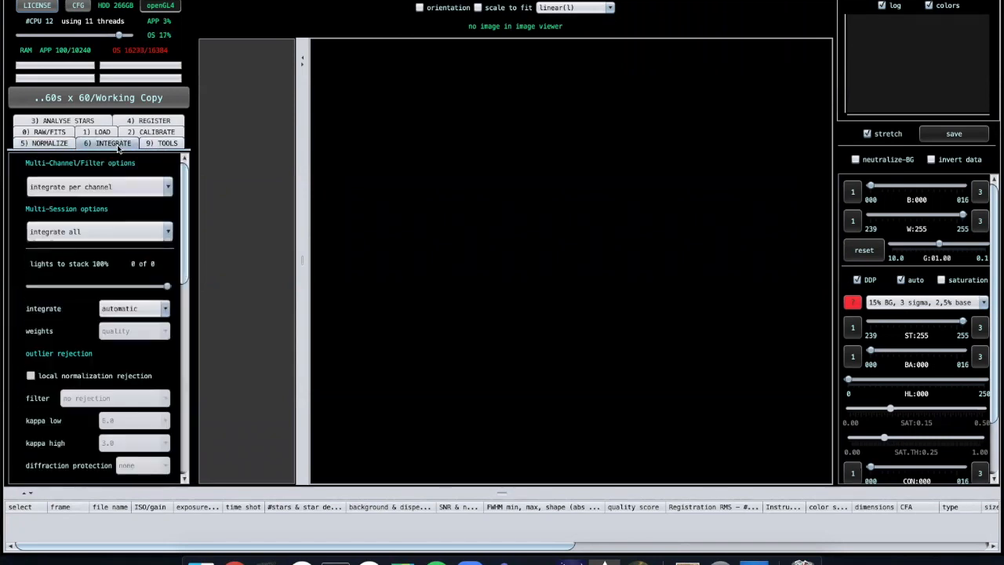
left_click(48, 144)
left_click(68, 120)
left_click(66, 122)
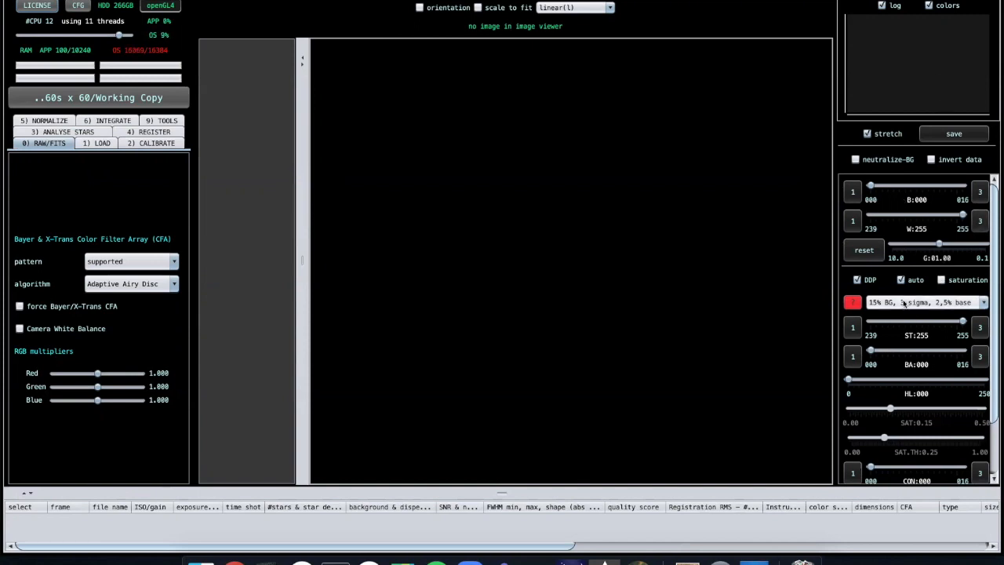
Examine the image viewer's stretch, DDP, saturation and contrast adjustments.
scroll(904, 303, "down", 3)
scroll(903, 303, "up", 3)
scroll(918, 250, "down", 3)
scroll(919, 250, "up", 3)
scroll(919, 249, "down", 3)
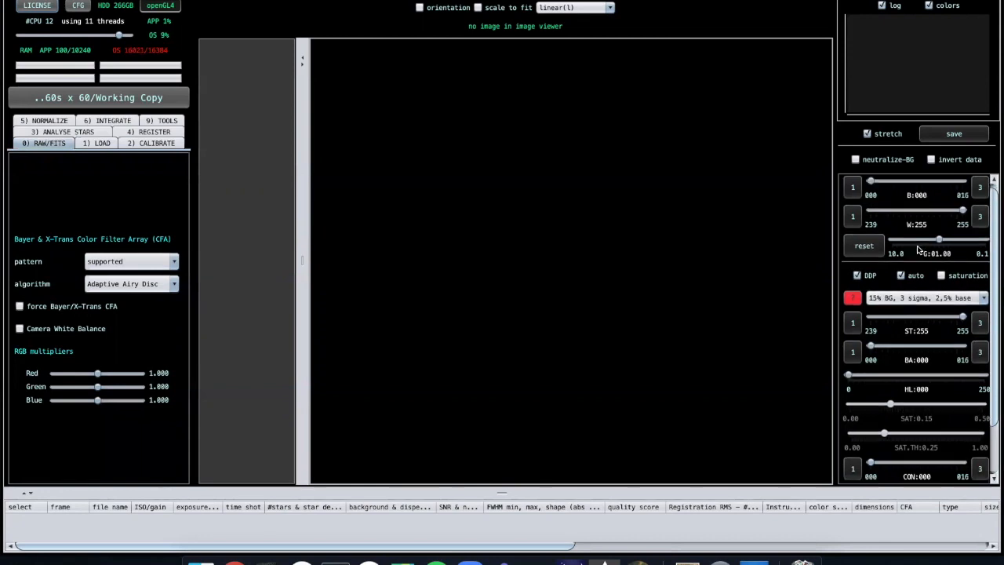
scroll(919, 250, "up", 3)
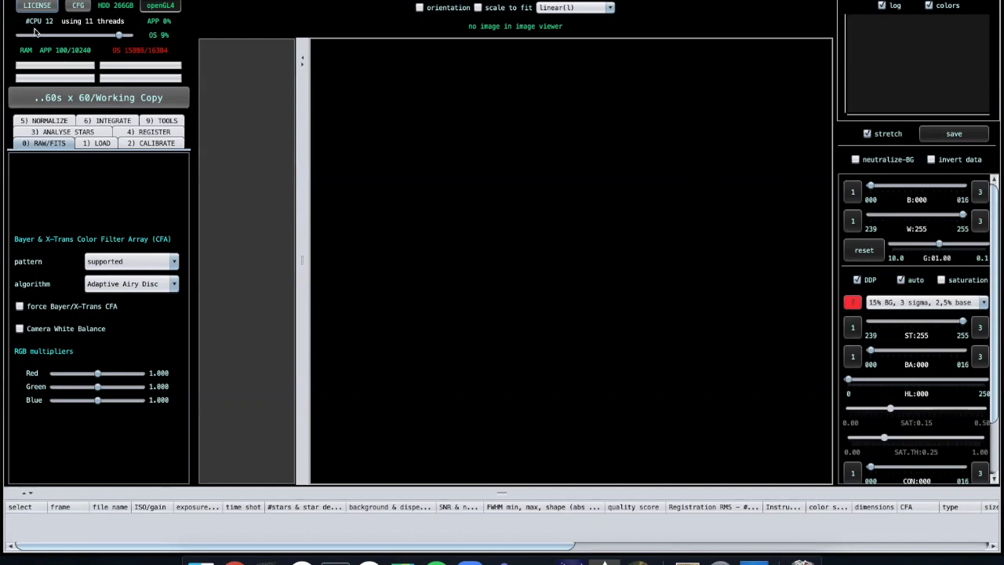
Check the memory options in the program configuration and confirm a maximum of 10 GB of RAM.
left_click(77, 8)
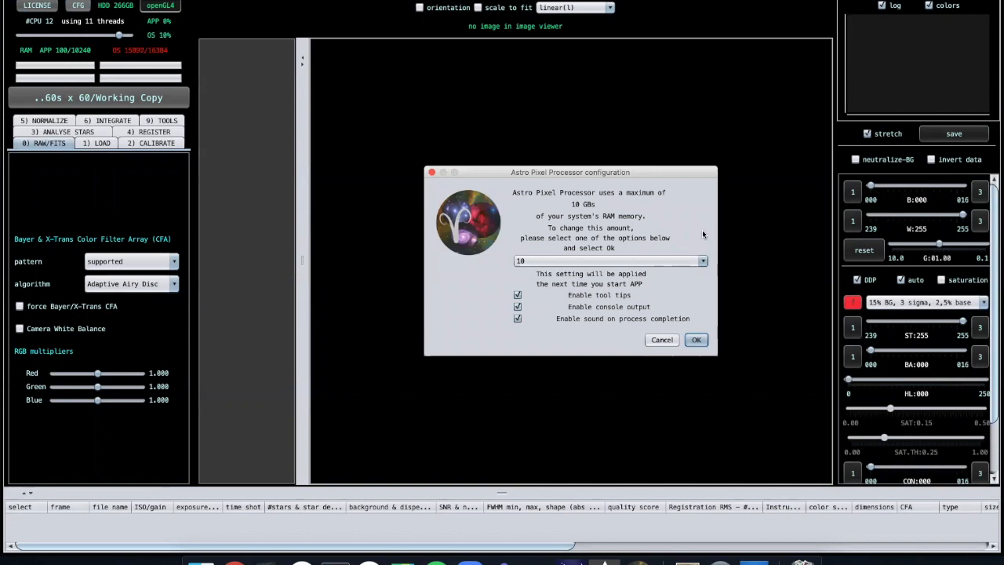
left_click(703, 260)
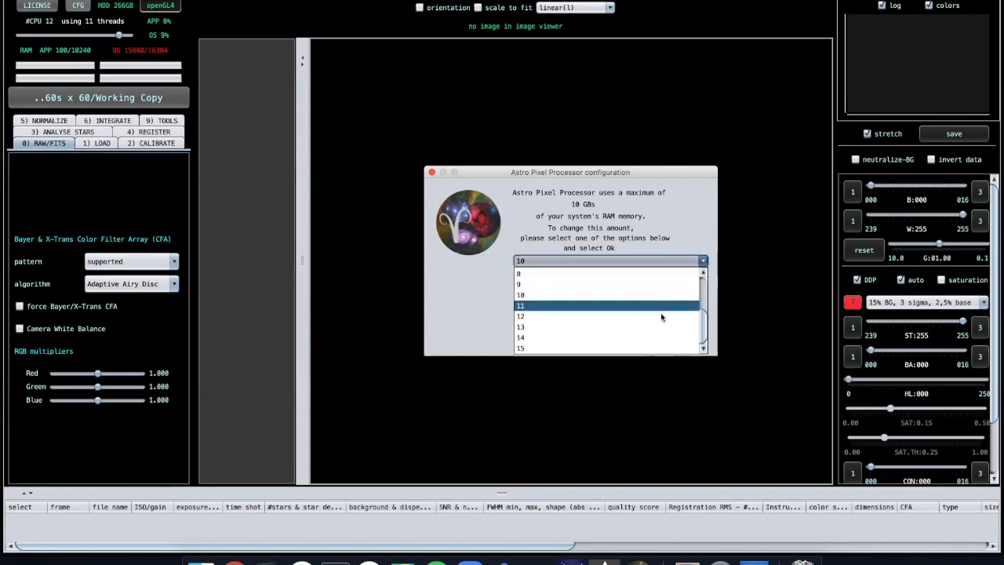
left_click(686, 219)
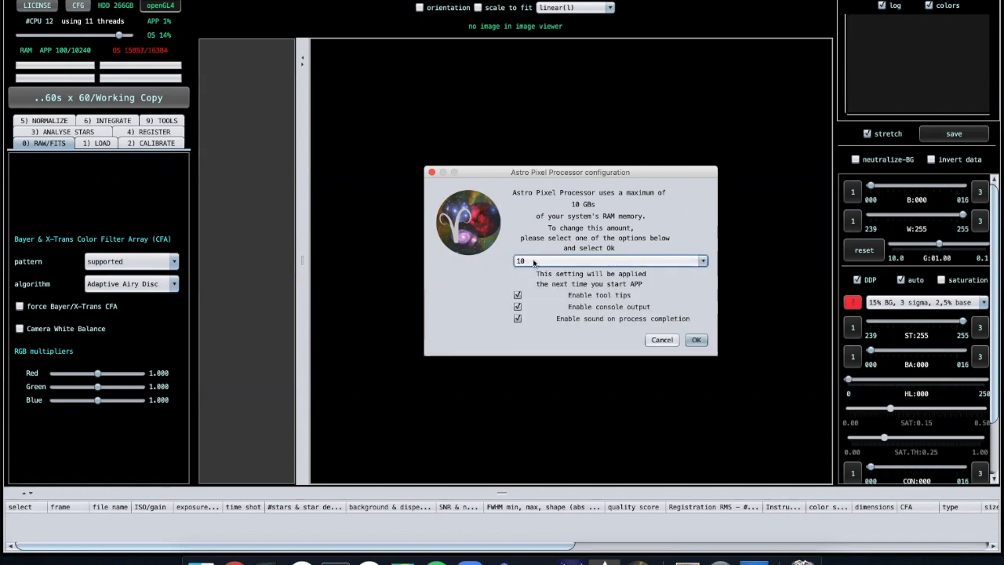
left_click(697, 339)
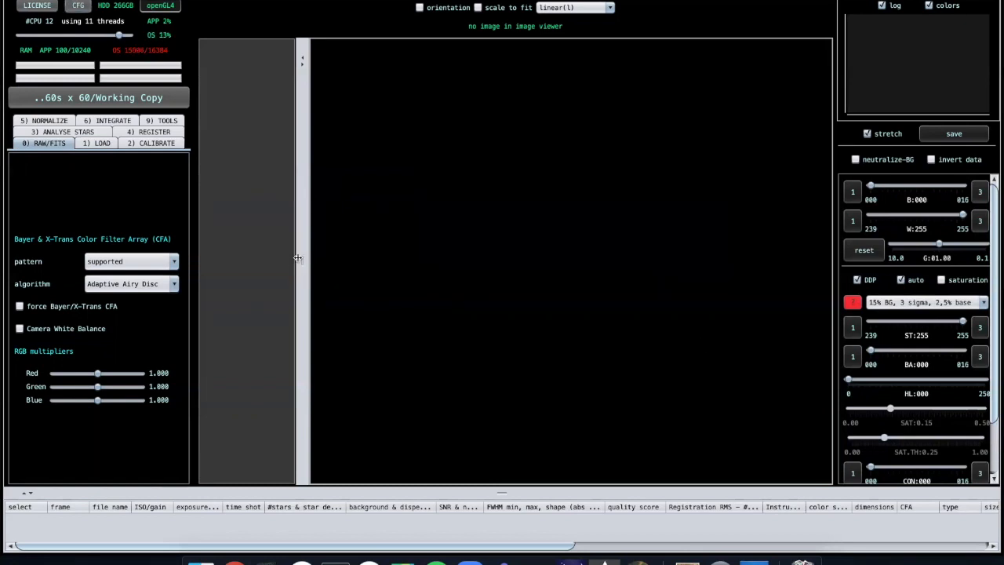
Review the RAW/FITS colour filter array options and enter M31 as the DeepSky object name.
left_click(43, 145)
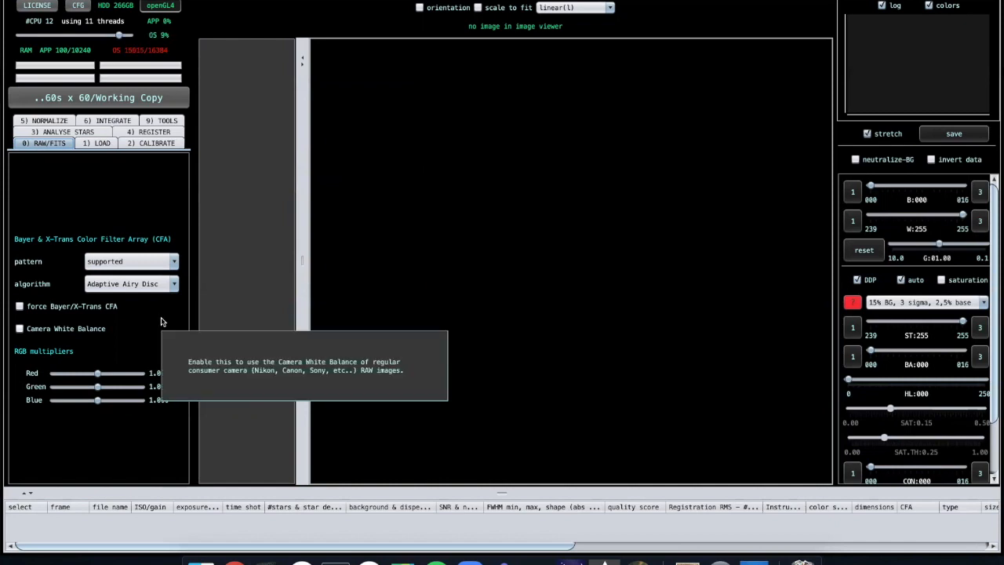
mouse_move(134, 287)
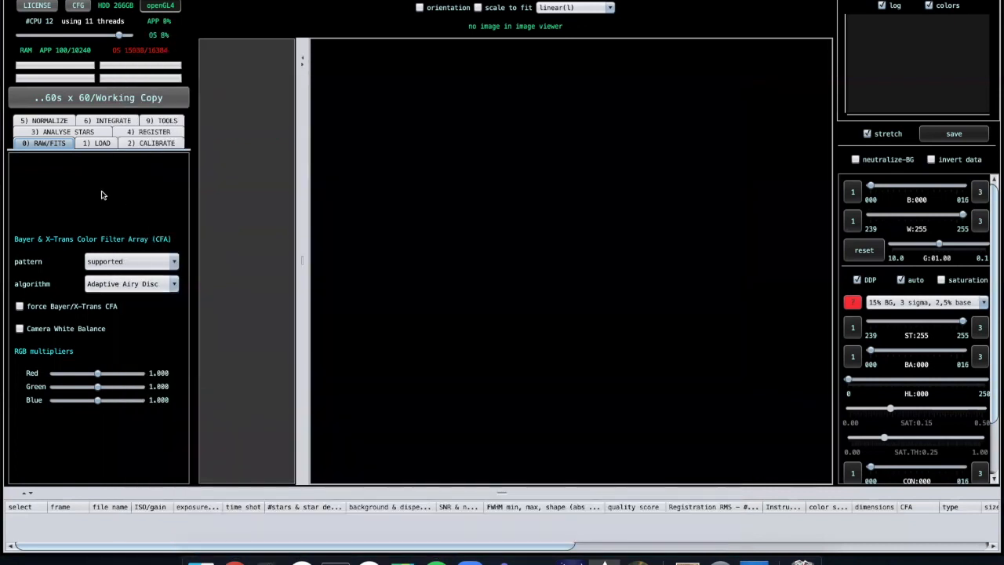
left_click(97, 143)
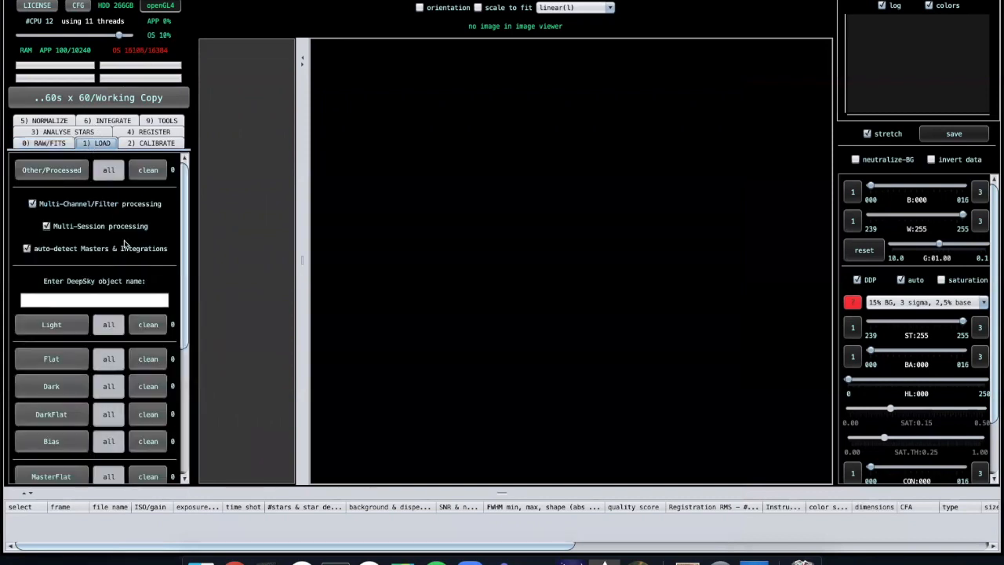
scroll(122, 243, "down", 1)
left_click(108, 266)
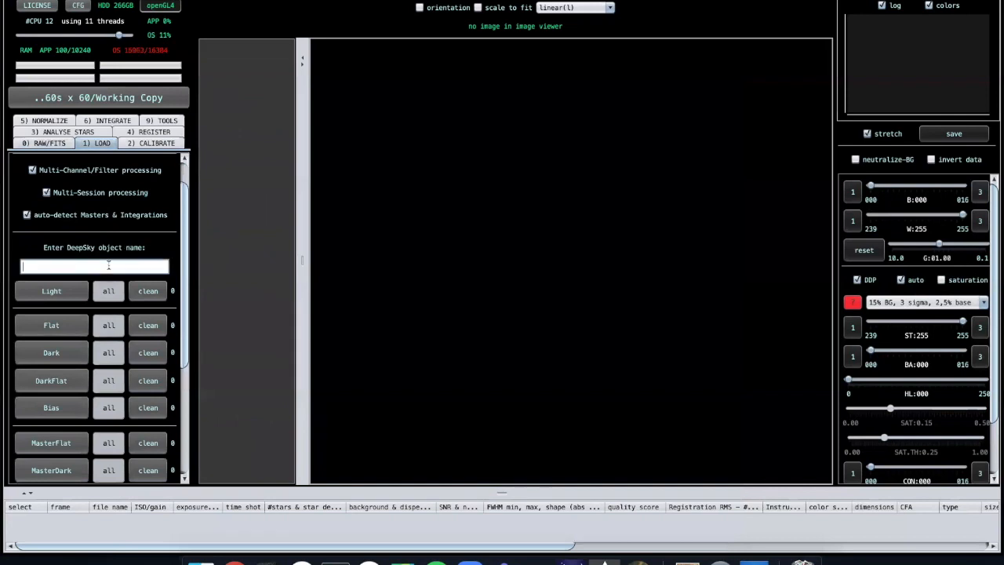
type("M31")
Load light frames L_0014 through L_0073 from Working Copy, using the FILTER header tag or RGB/MONO assignment and only 1 session.
left_click(60, 292)
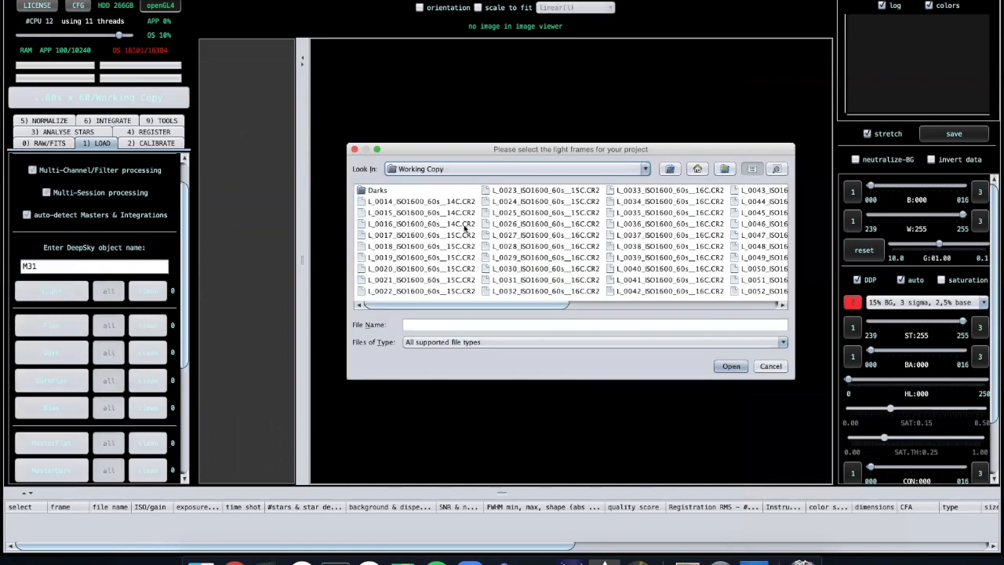
left_click(413, 204)
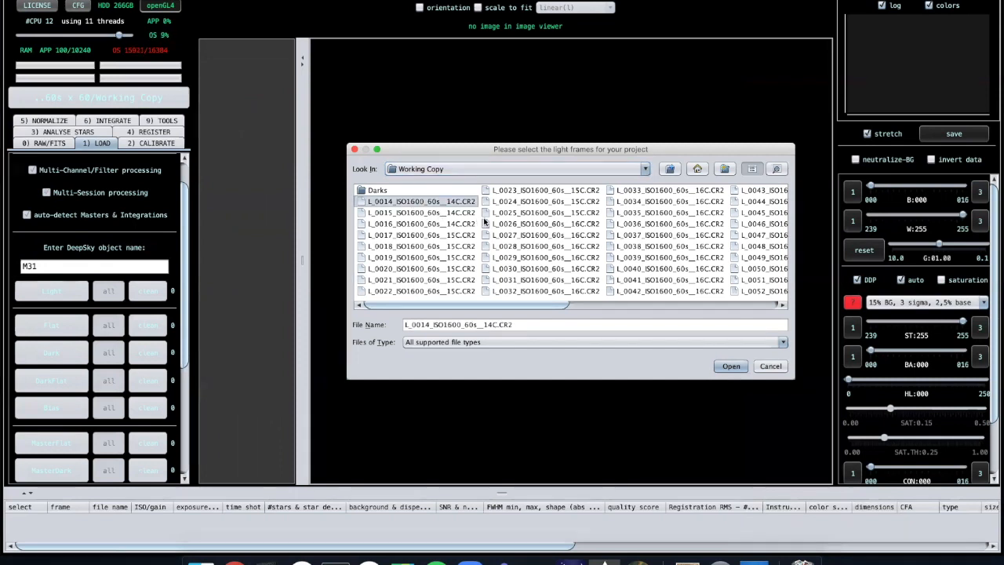
scroll(485, 222, "right", 5)
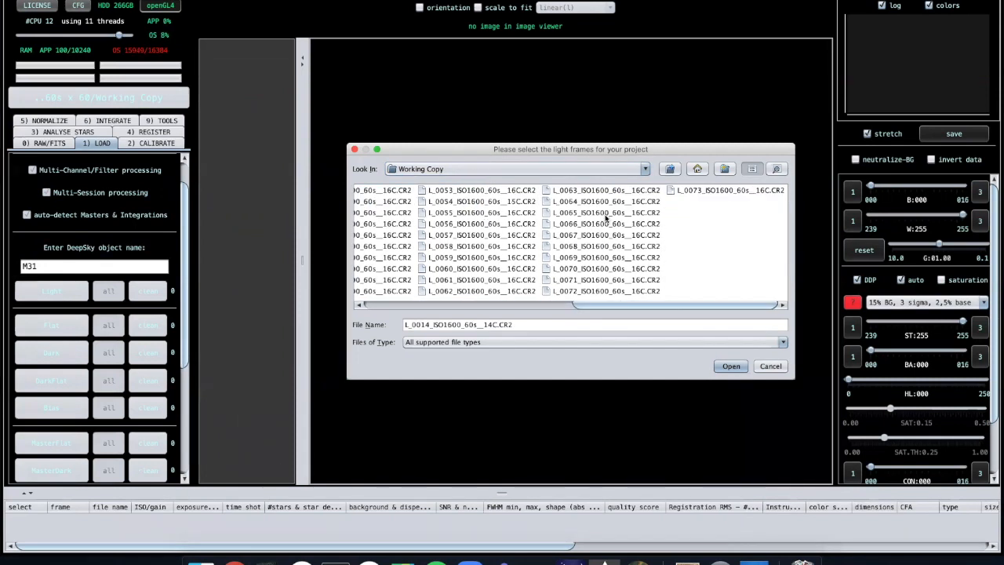
left_click(733, 192, "shift")
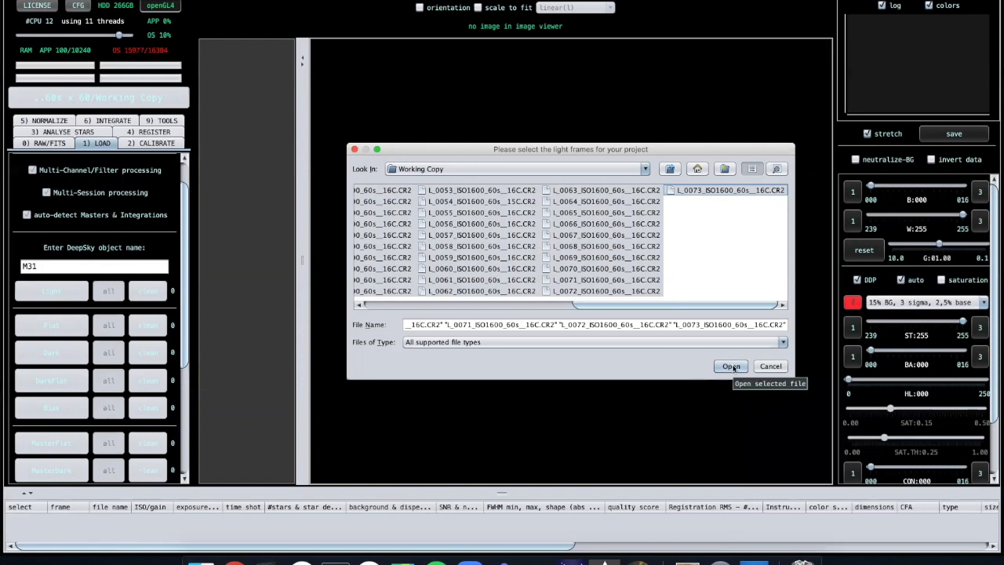
left_click(730, 367)
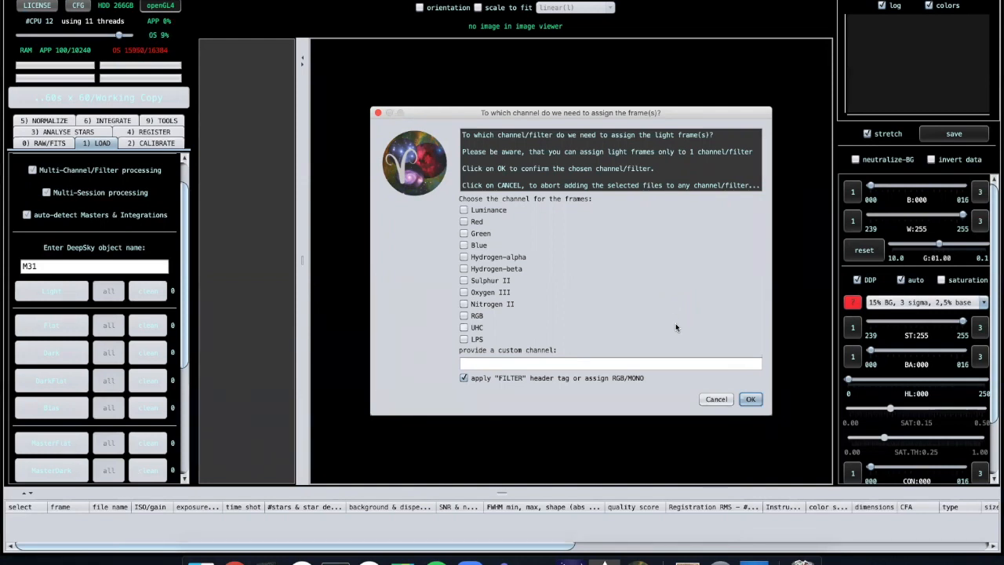
left_click(751, 400)
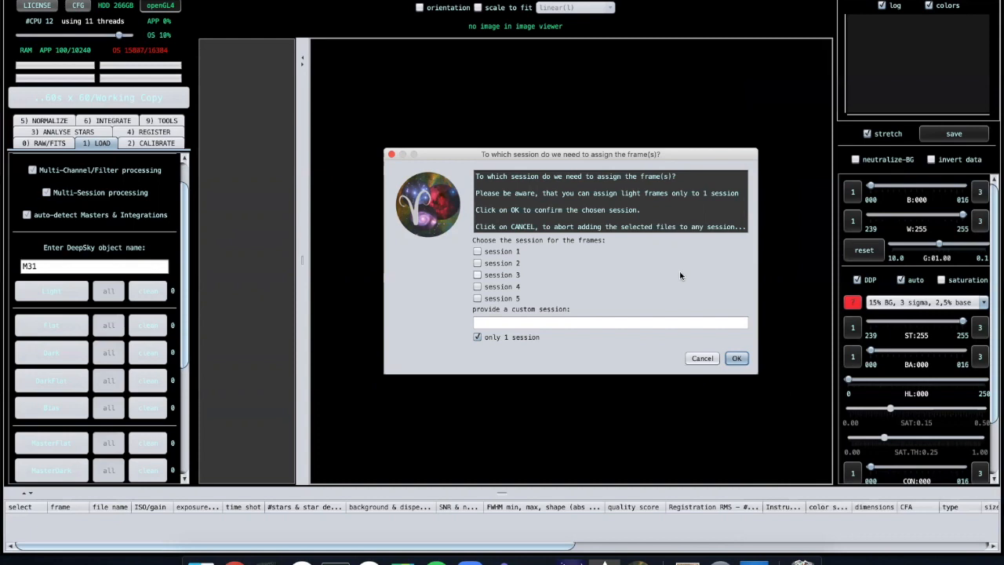
left_click(738, 358)
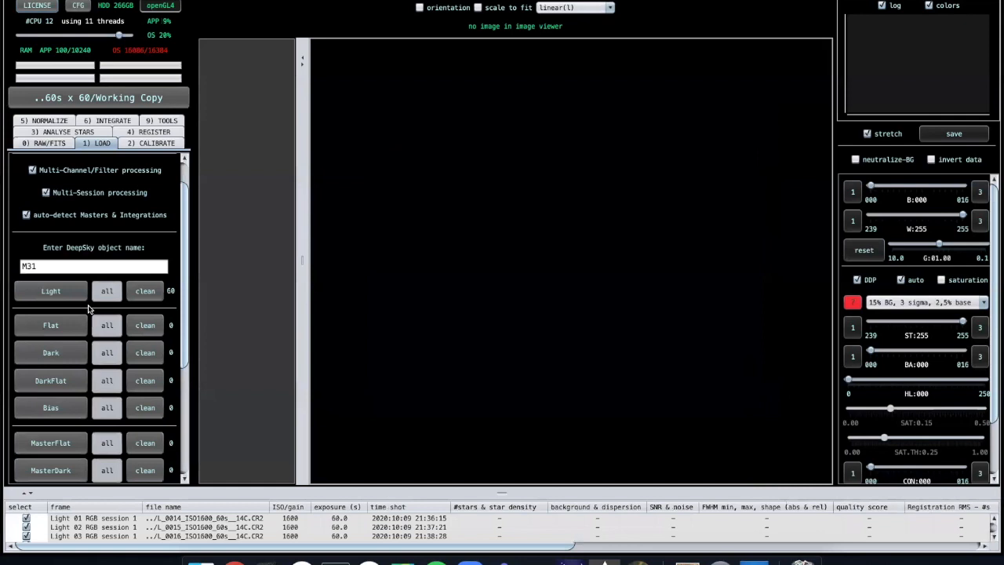
Enlarge the frame list to check all the loaded light frames, and shrink it again.
left_click_drag(499, 492, 501, 332)
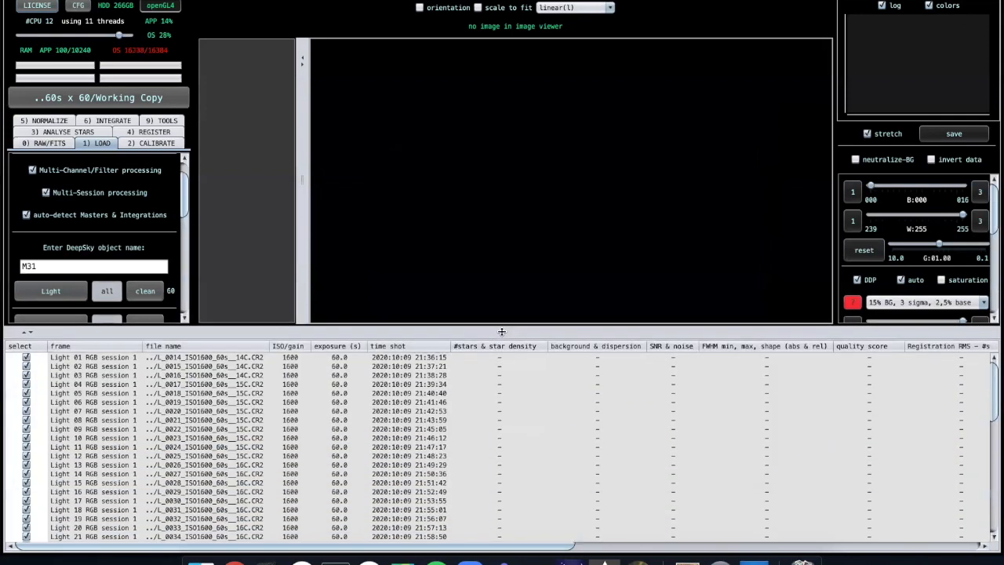
scroll(413, 397, "down", 4)
scroll(412, 398, "down", 9)
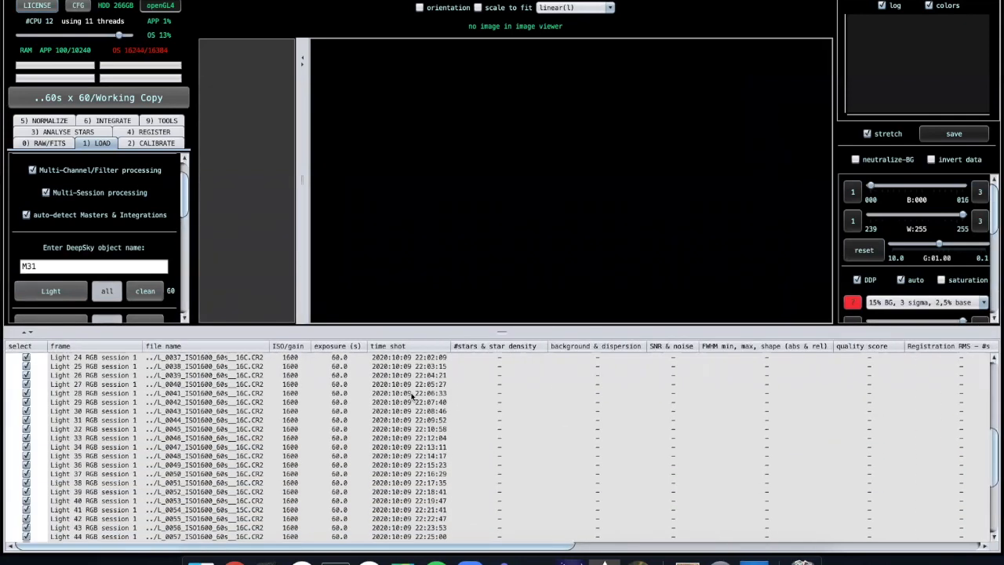
scroll(412, 398, "up", 13)
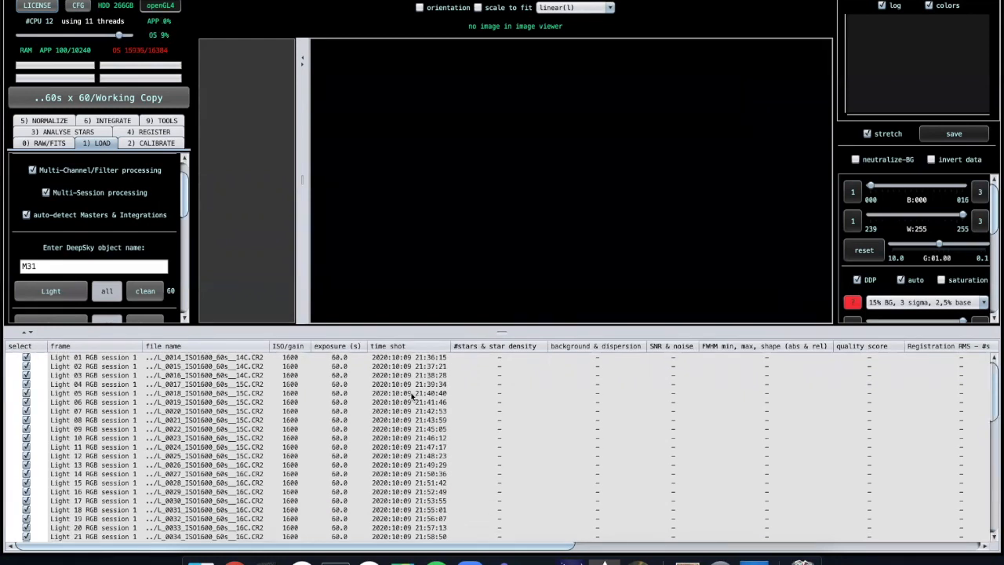
scroll(412, 398, "down", 13)
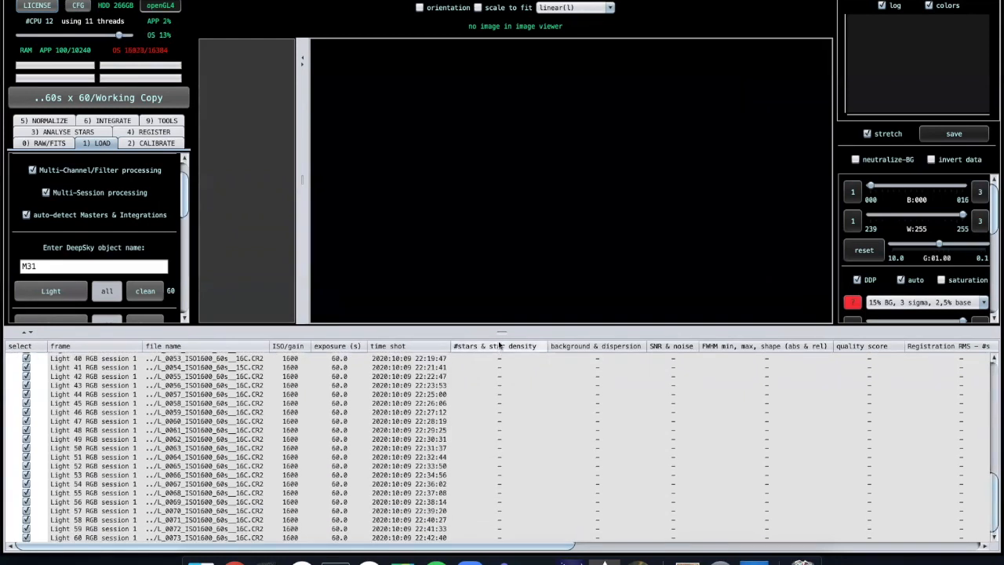
left_click_drag(503, 331, 507, 428)
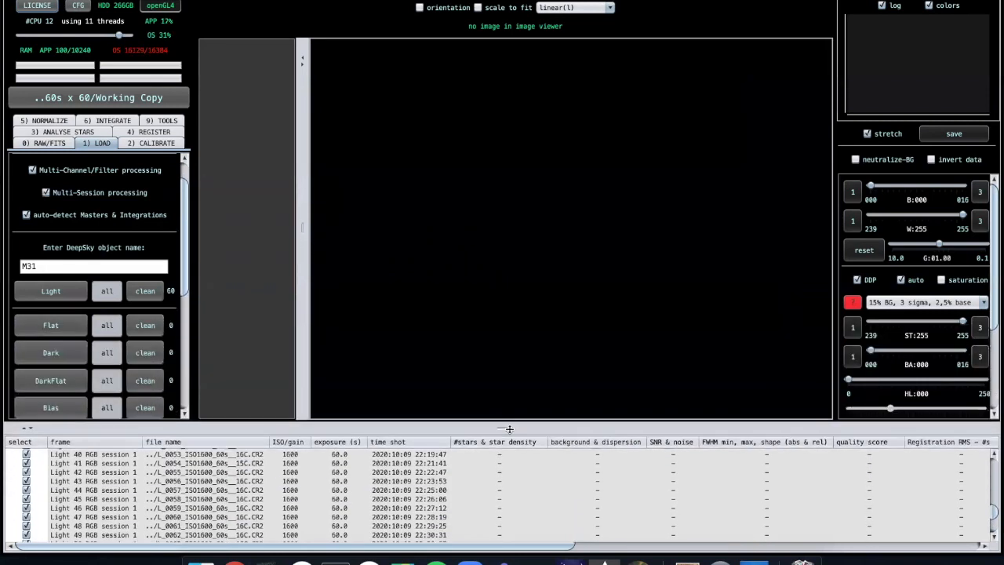
Load flats IMG_5518 through IMG_5617 from the ISO 1600 x 20 folder in Calibration Frames > Flats, using the FILTER header tag or RGB/MONO assignment.
scroll(118, 298, "down", 3)
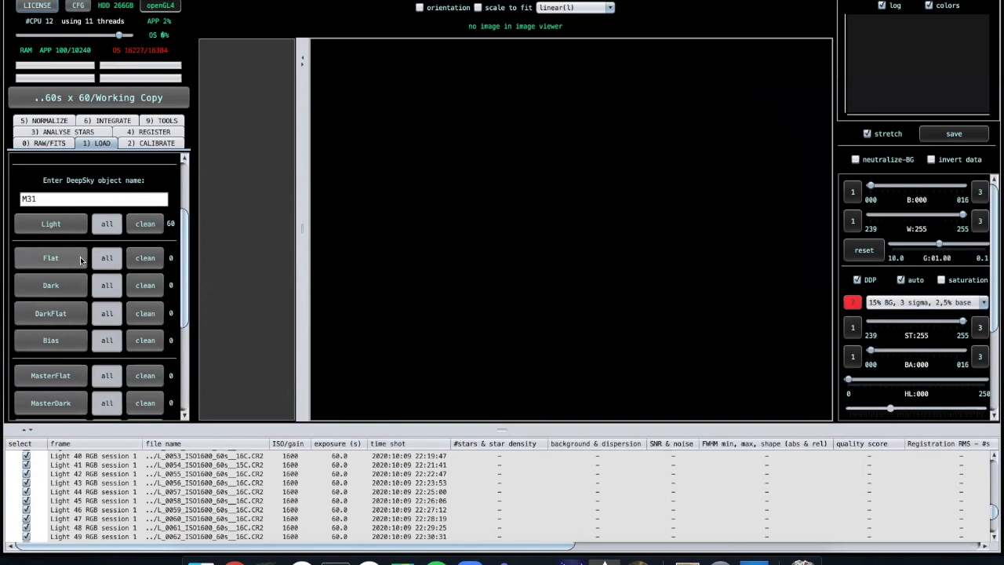
left_click(52, 259)
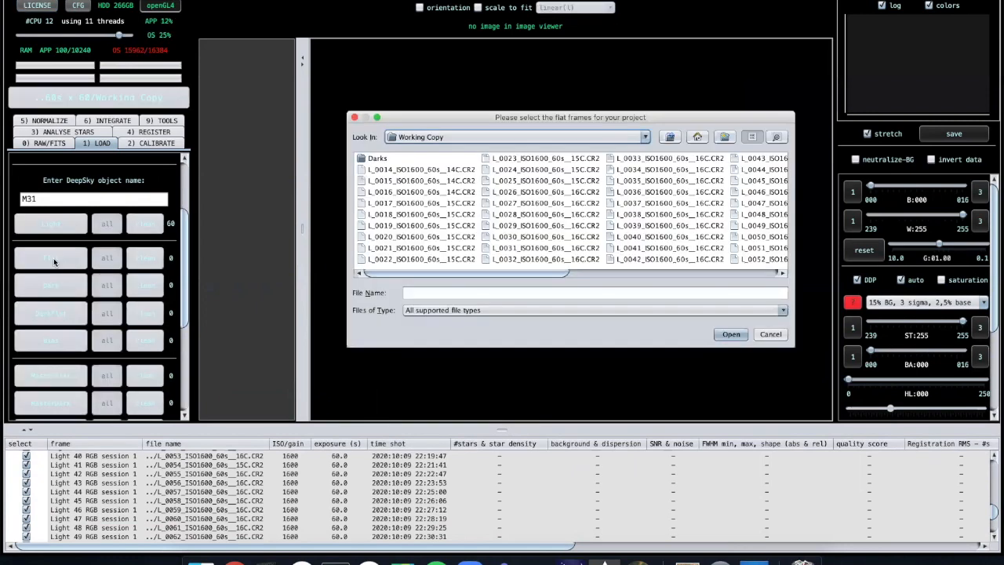
left_click(697, 137)
double_click(395, 170)
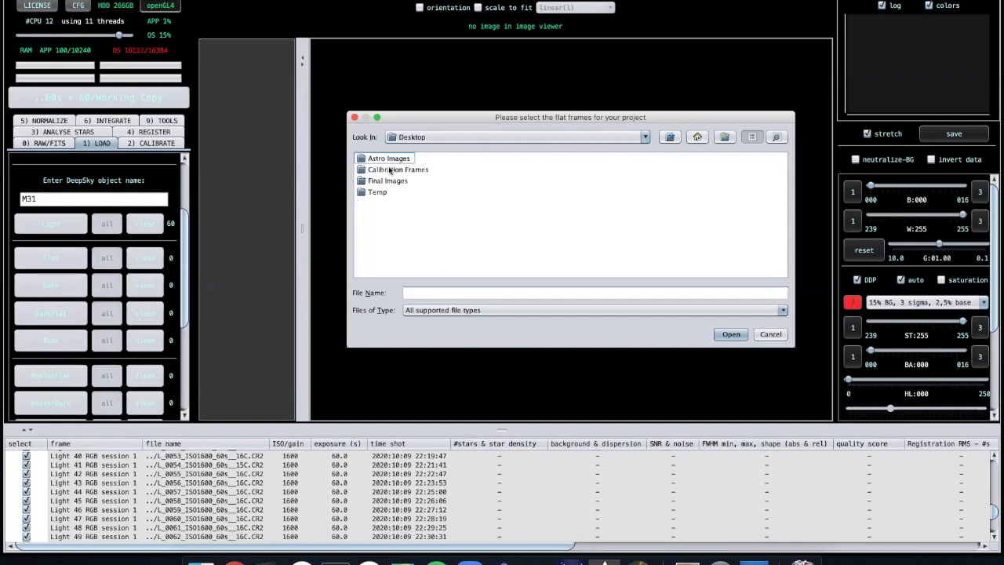
double_click(395, 170)
double_click(374, 180)
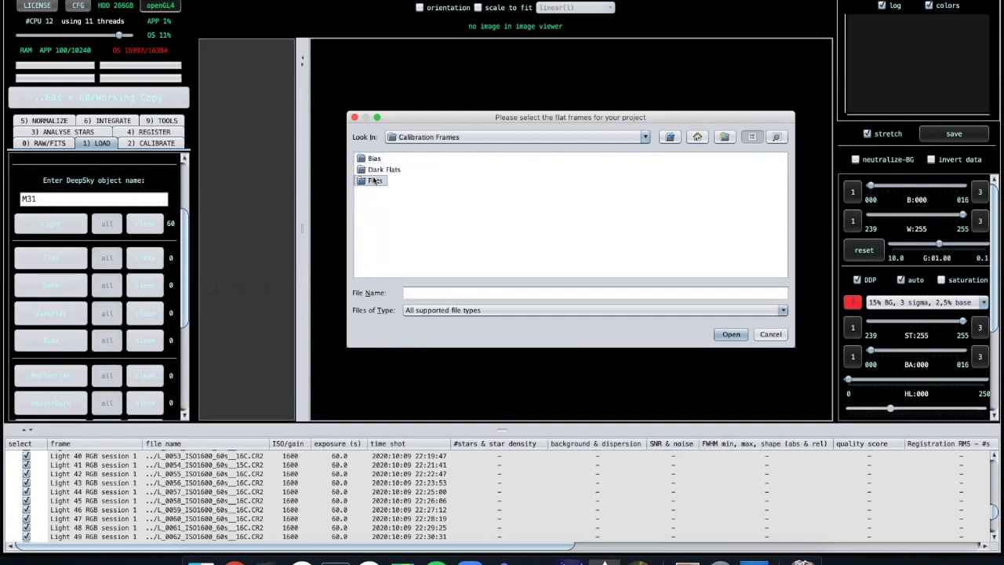
double_click(390, 161)
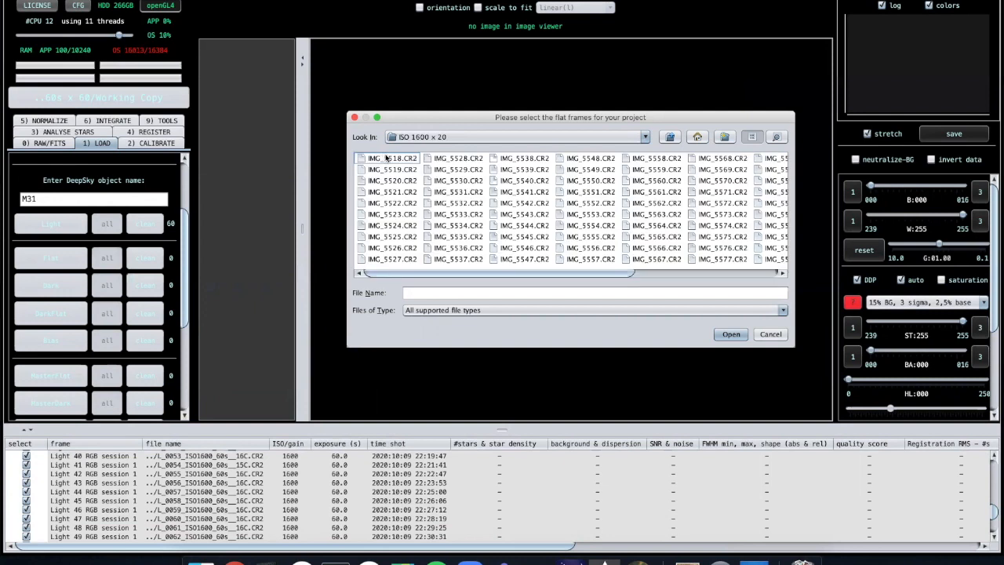
scroll(428, 200, "right", 5)
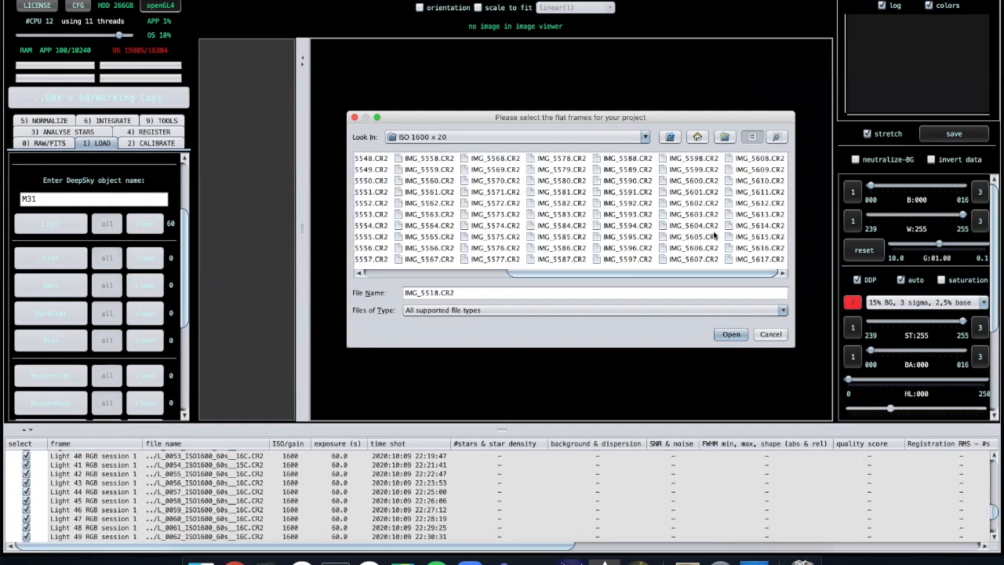
left_click(755, 259, "shift")
left_click(731, 334)
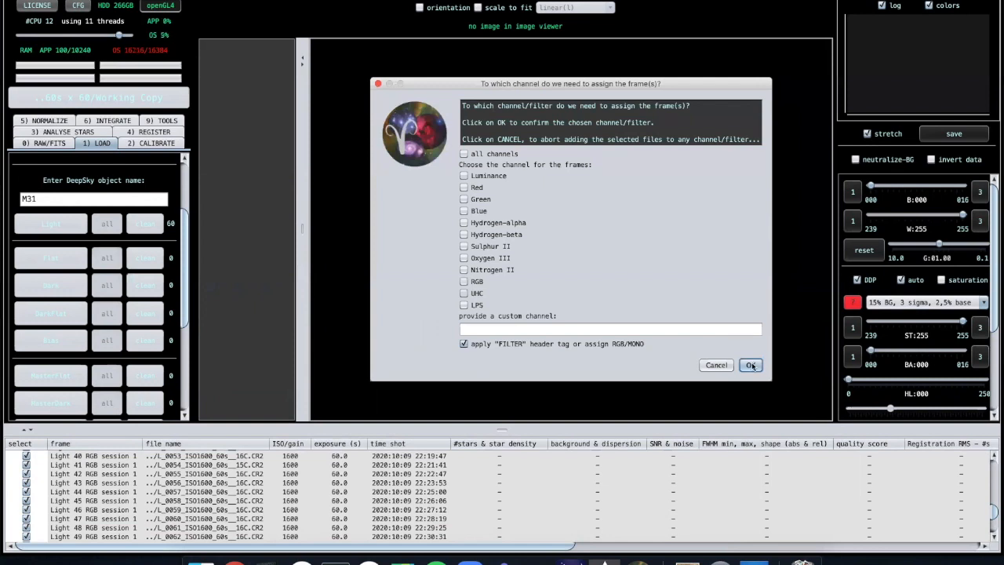
left_click(750, 366)
left_click(743, 330)
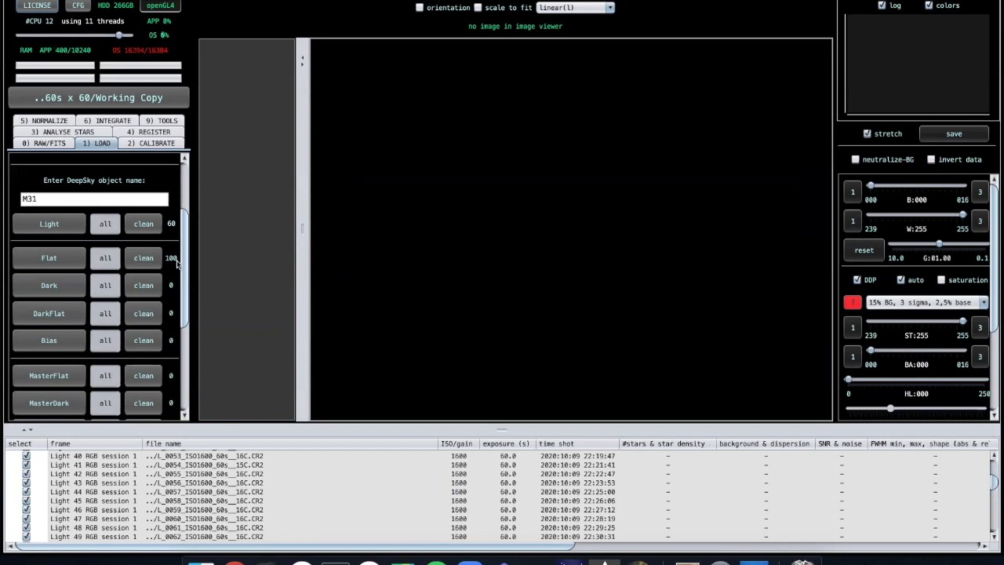
left_click(51, 289)
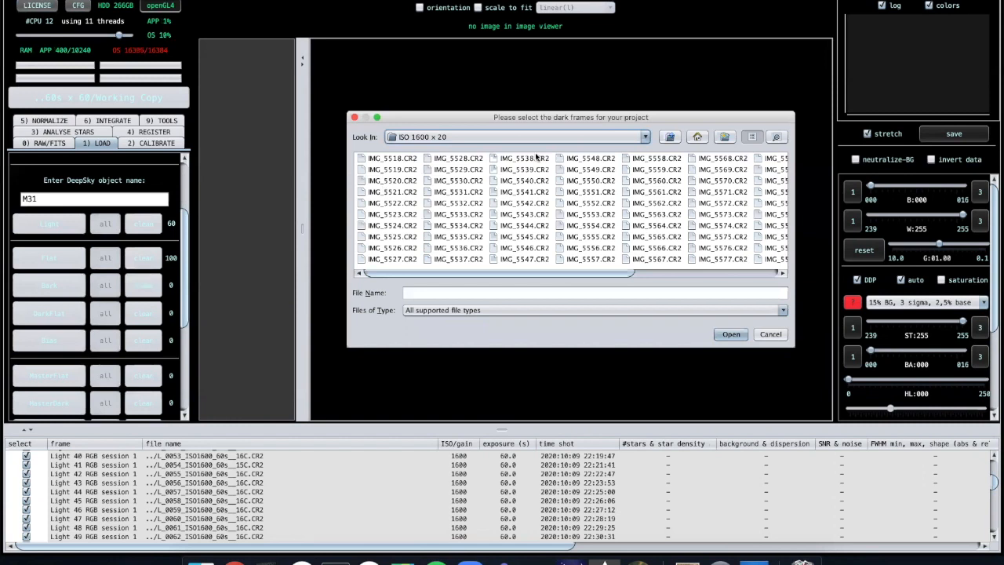
left_click(670, 137)
left_click(670, 137)
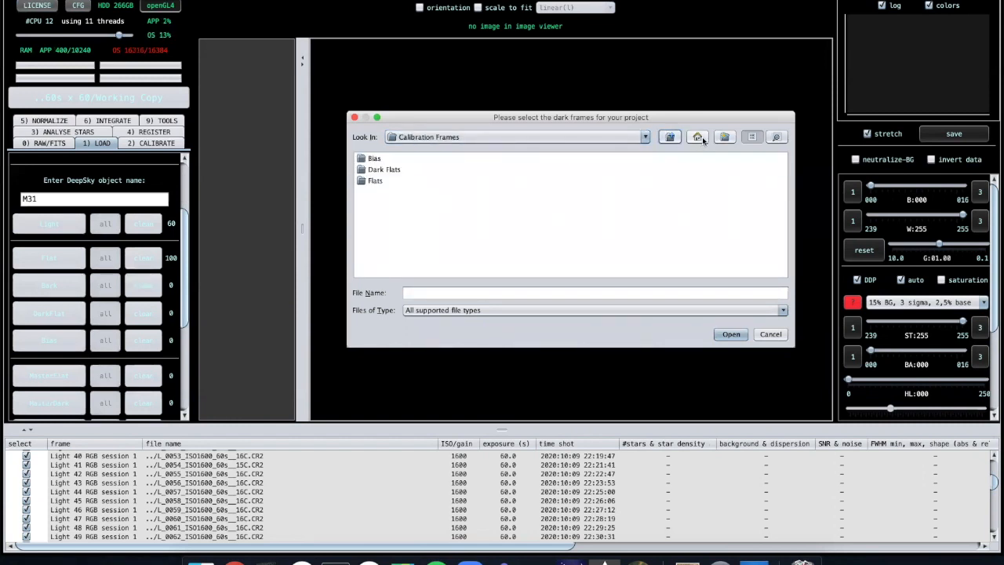
left_click(771, 334)
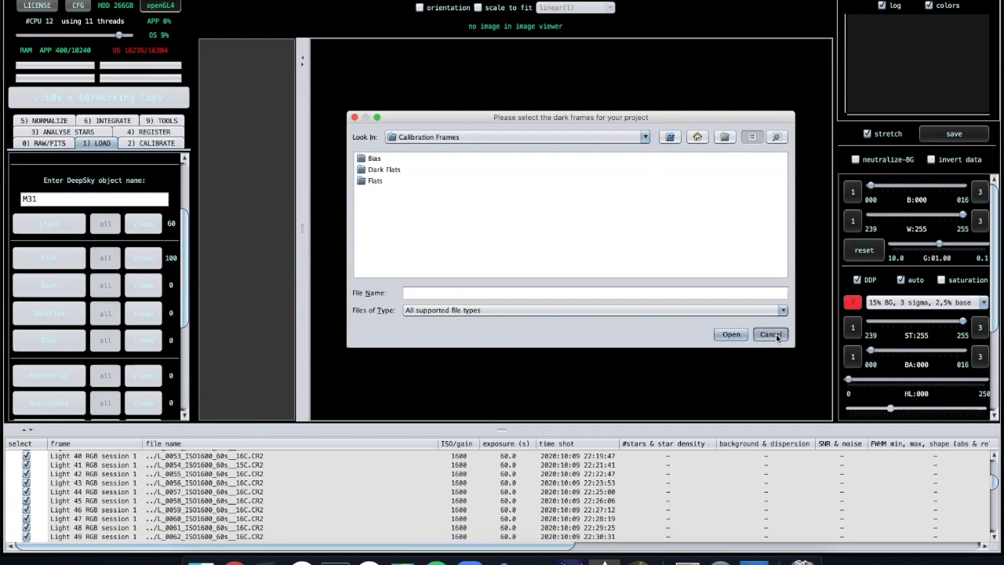
Load dark flats IMG_5621 through IMG_5720 from the ISO 1600 x 20 folder in Calibration Frames > Dark Flats, assigned to all channels.
left_click(59, 313)
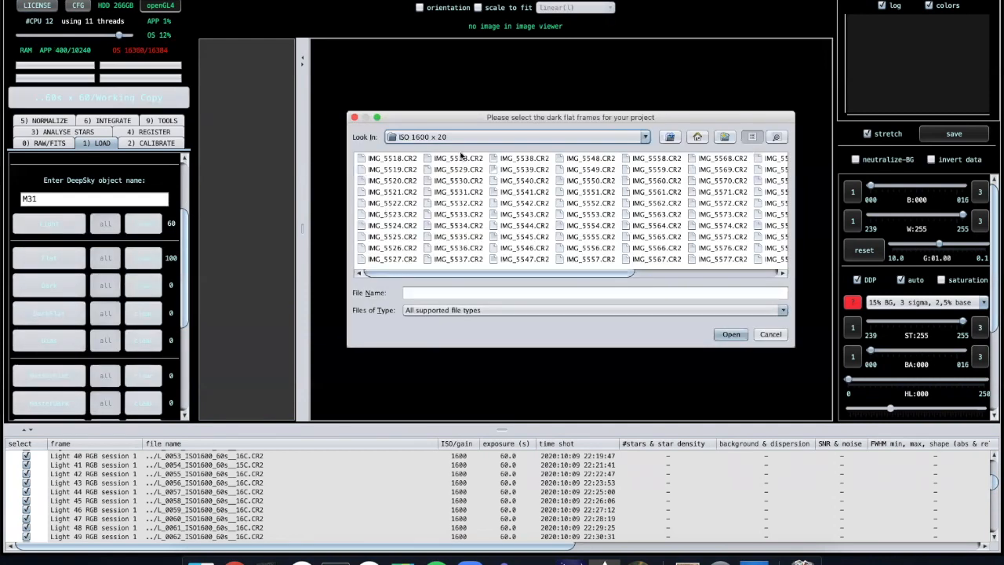
left_click(669, 137)
left_click(670, 138)
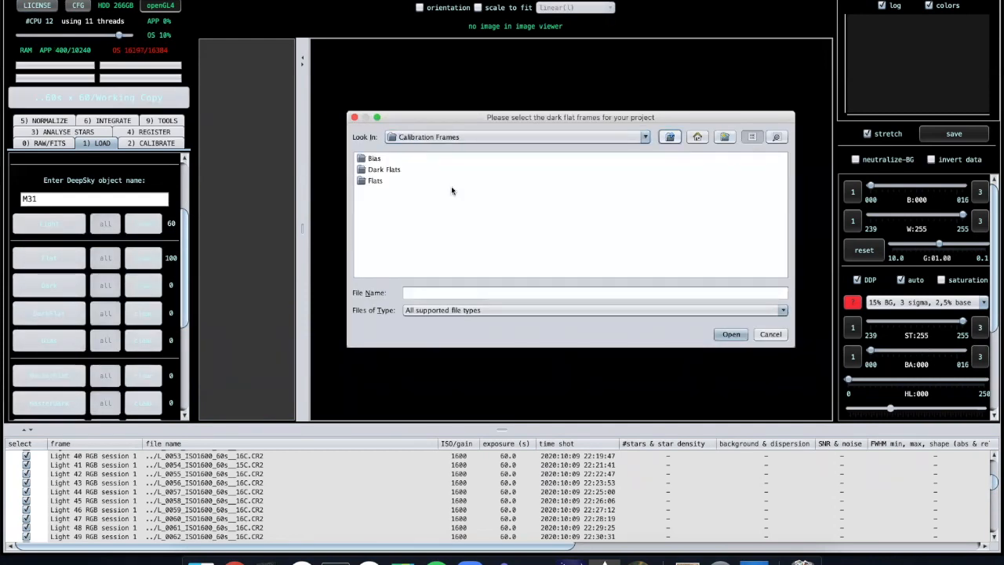
double_click(390, 169)
double_click(390, 159)
left_click(385, 165)
scroll(416, 205, "right", 5)
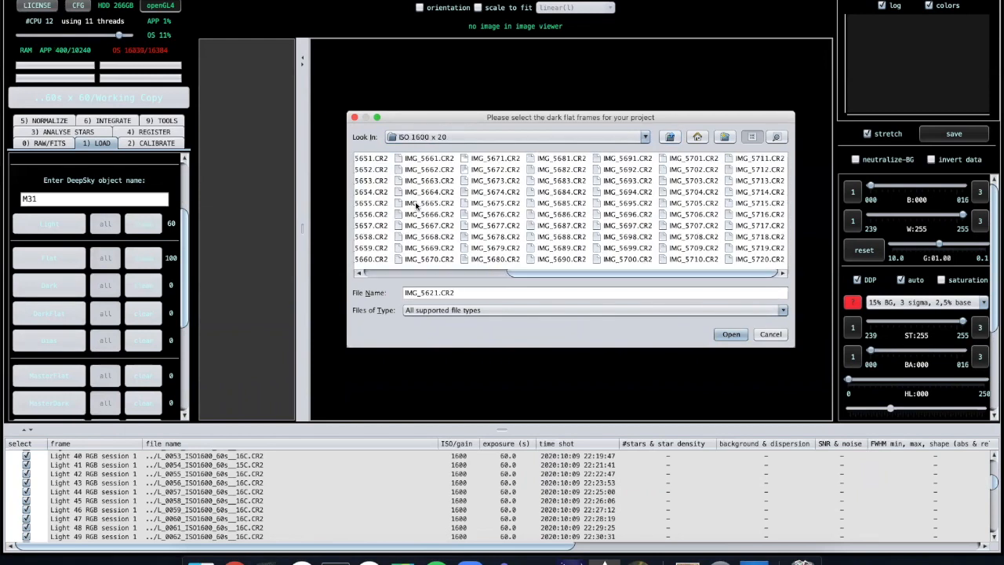
left_click(753, 259, "shift")
left_click(731, 335)
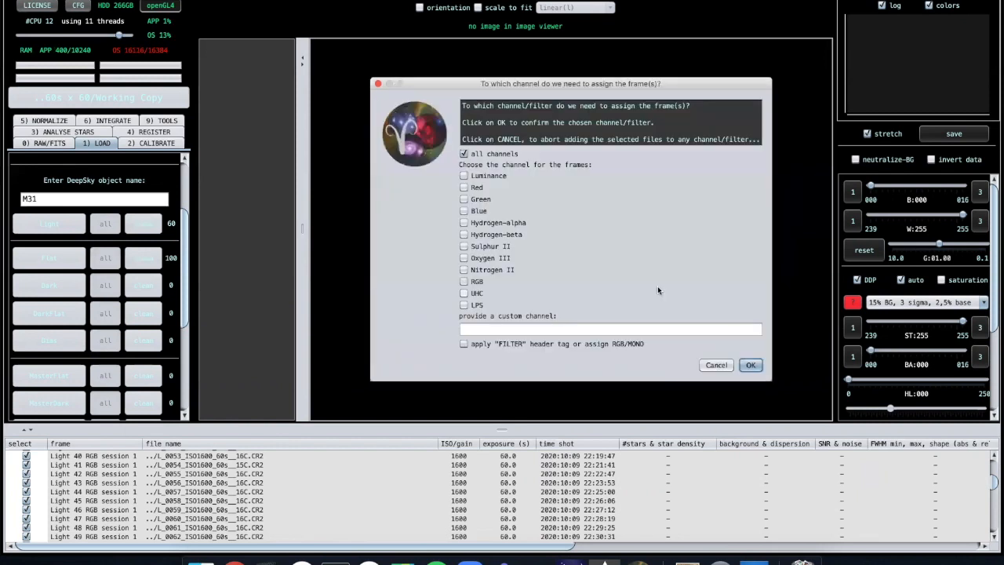
left_click(753, 365)
left_click(742, 323)
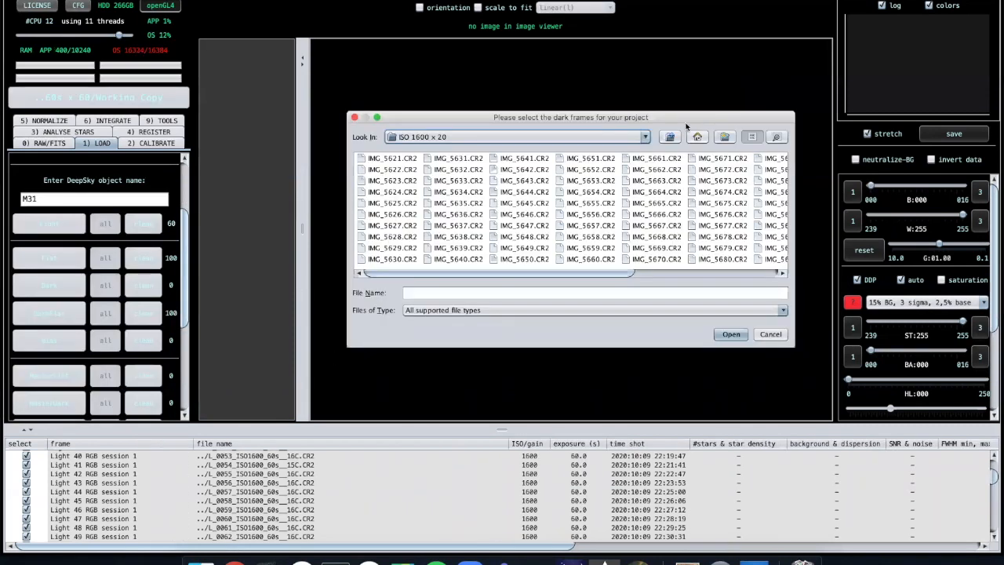
Load dark frames D_0161 through D_0180 from the Darks folder inside Working Copy, assigned to only 1 session.
left_click(698, 138)
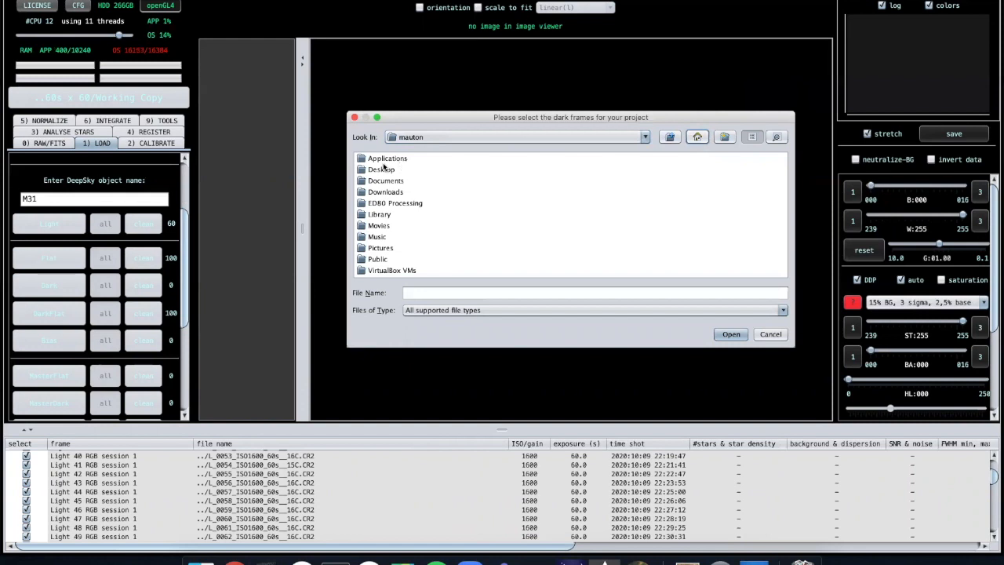
double_click(384, 168)
double_click(384, 159)
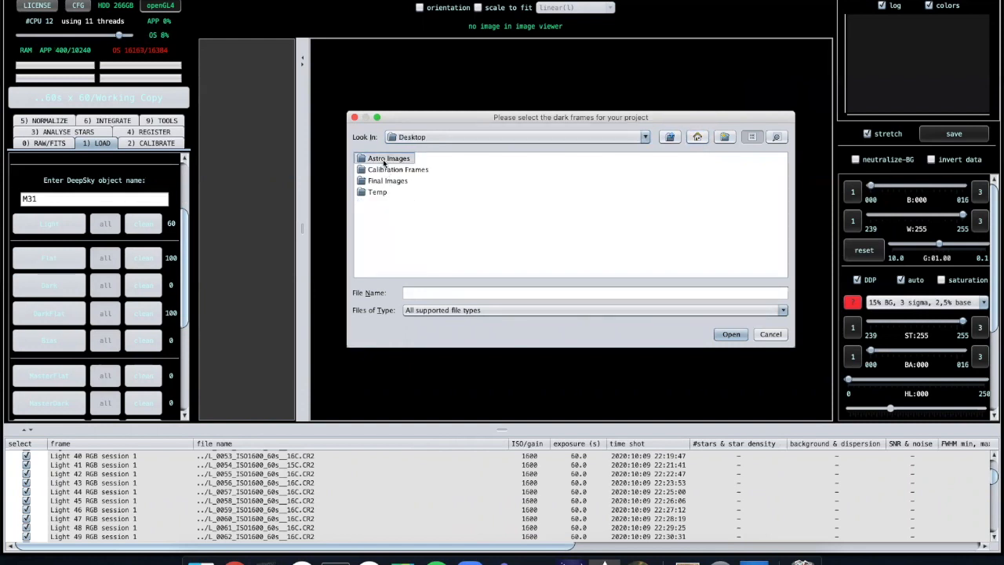
double_click(376, 160)
double_click(400, 180)
double_click(393, 171)
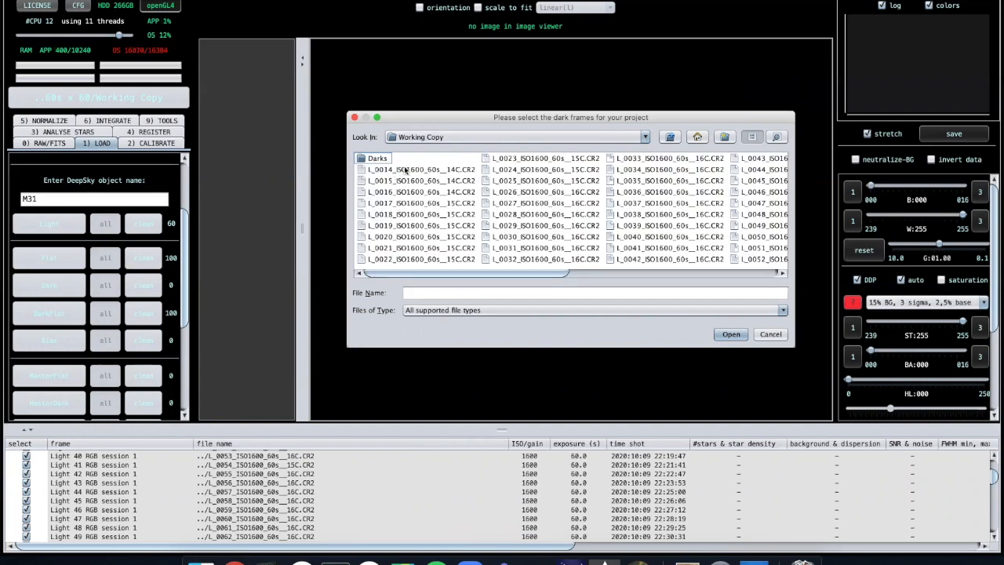
left_click(404, 170)
double_click(384, 159)
left_click(400, 159)
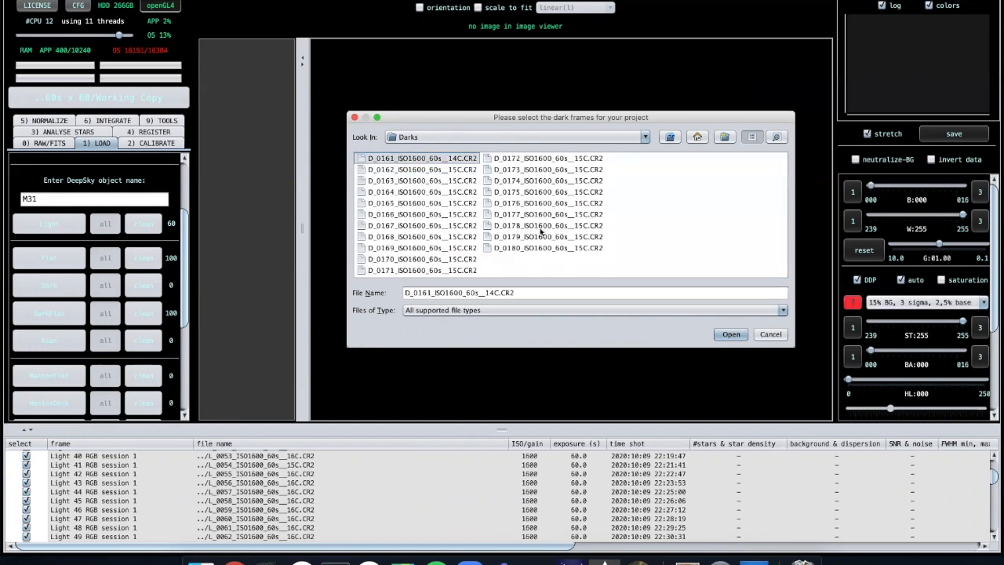
left_click(580, 247, "shift")
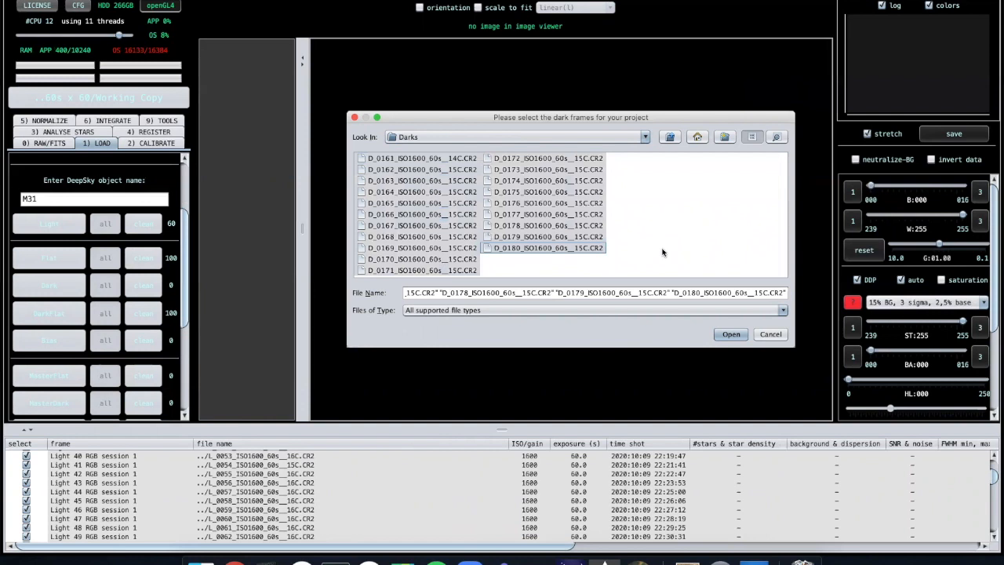
left_click(730, 335)
left_click(752, 365)
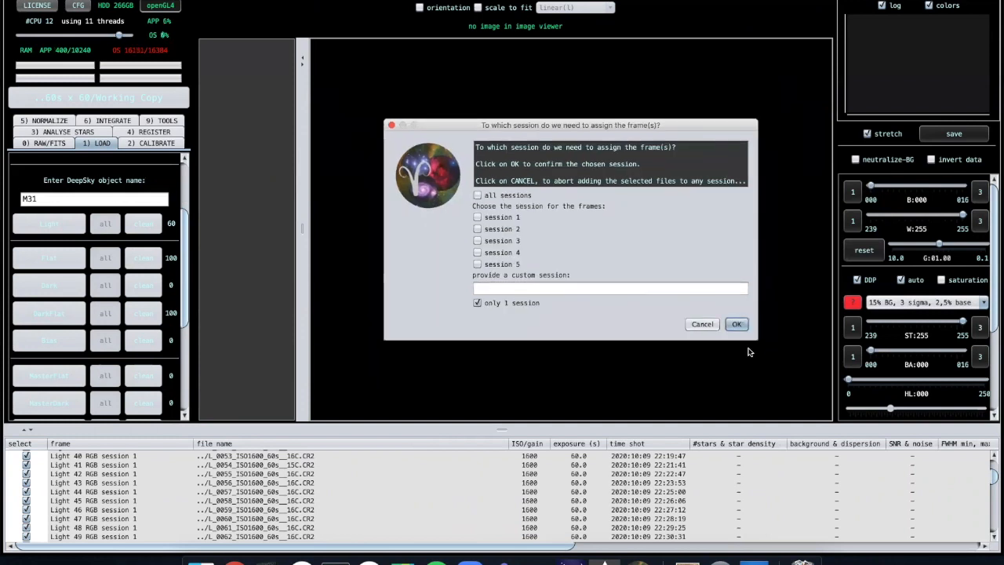
left_click(741, 327)
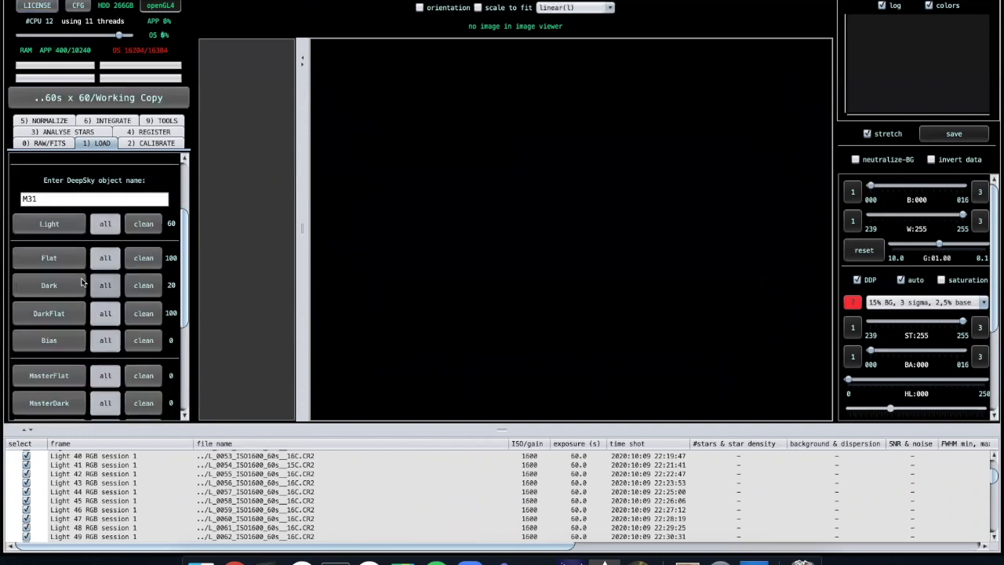
Review the frame loading options, from multi-channel and multi-session processing through the calibration and master frame types to the frame sorting setting.
scroll(82, 282, "up", 3)
scroll(83, 283, "down", 5)
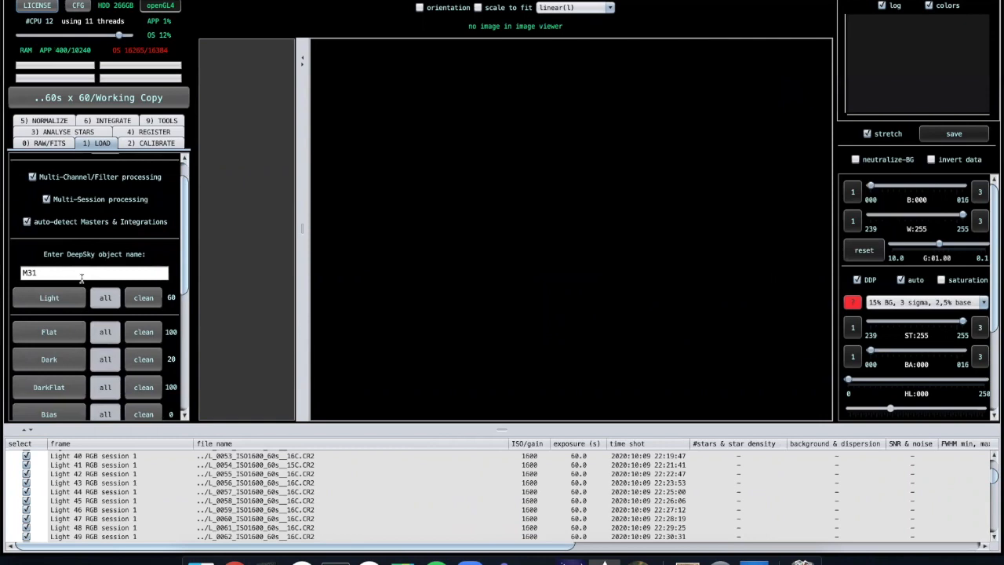
scroll(82, 283, "down", 2)
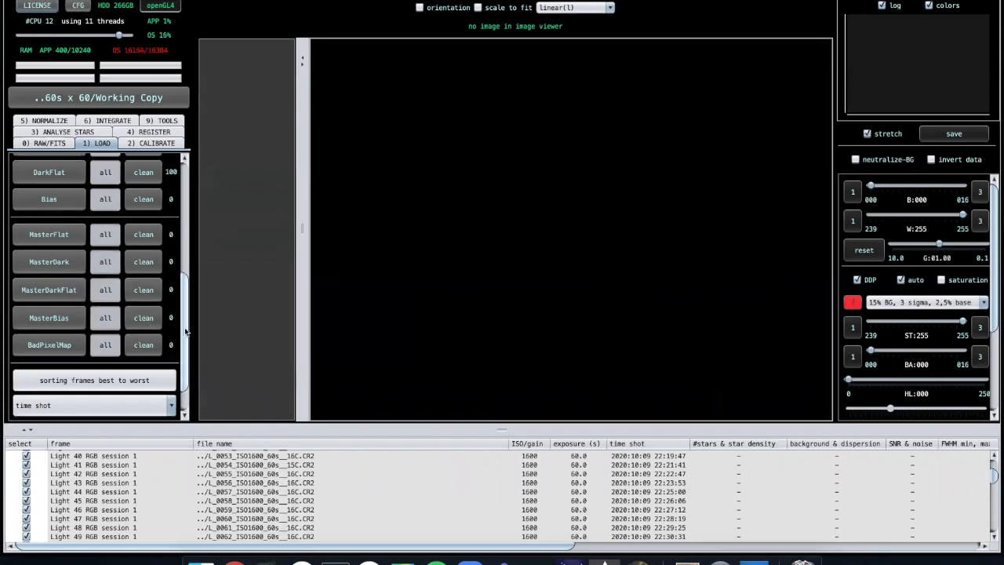
scroll(186, 332, "down", 1)
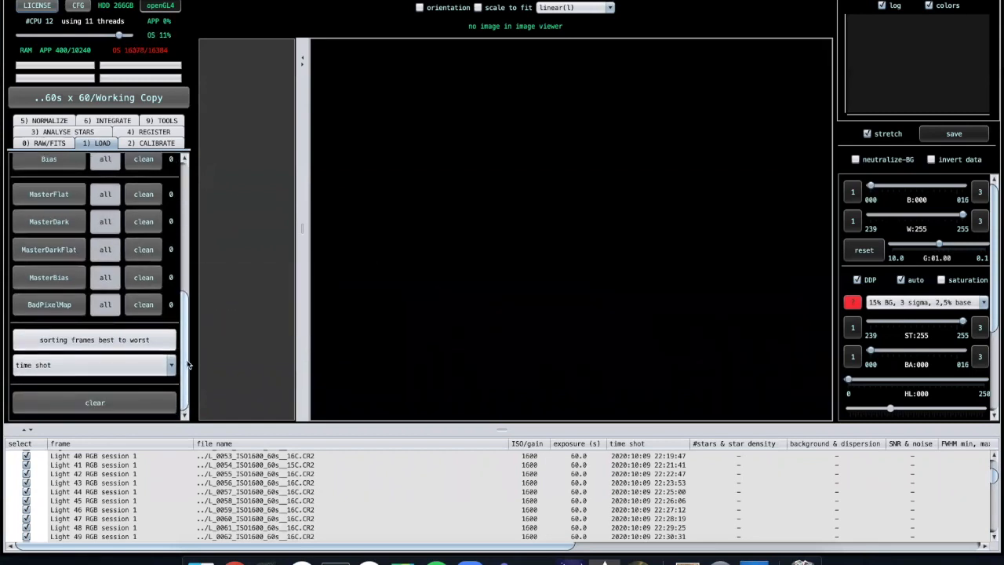
scroll(185, 371, "up", 7)
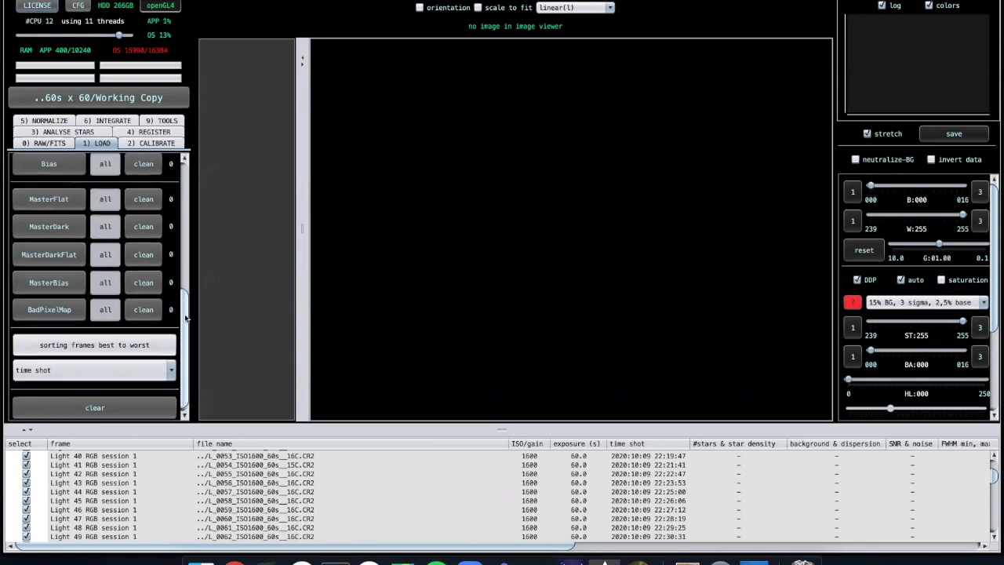
scroll(174, 358, "down", 4)
scroll(174, 357, "down", 3)
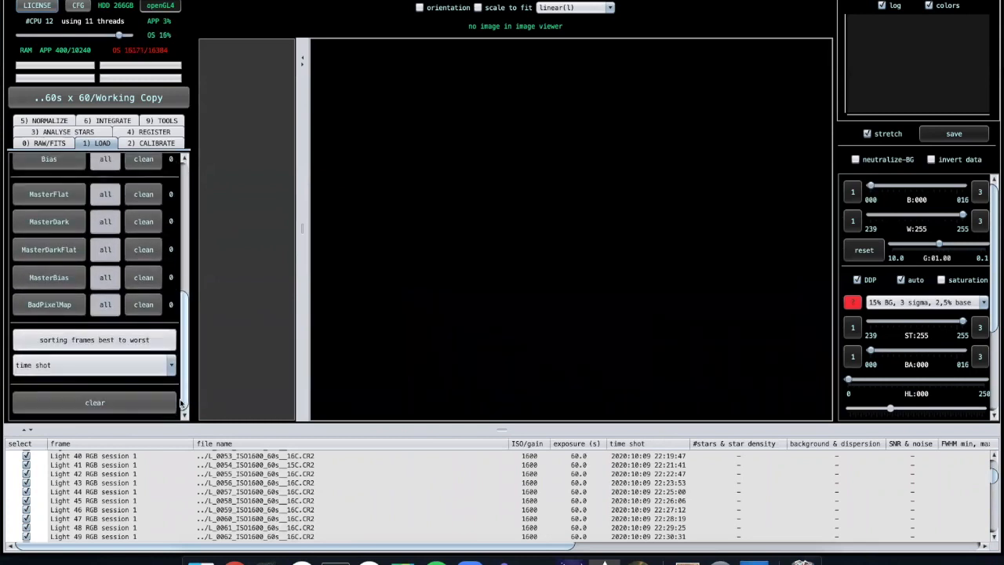
scroll(185, 354, "up", 8)
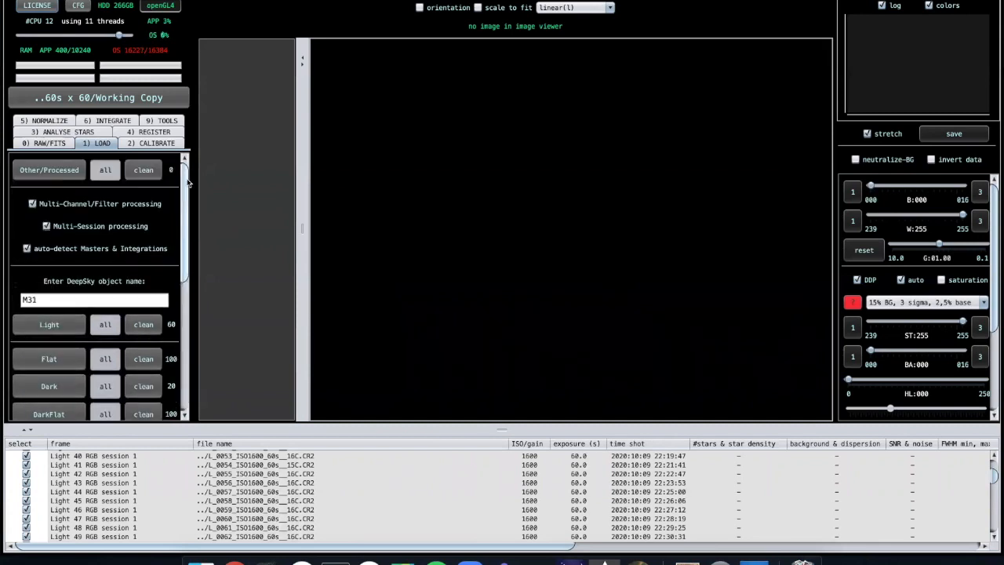
scroll(180, 291, "down", 4)
scroll(181, 290, "down", 1)
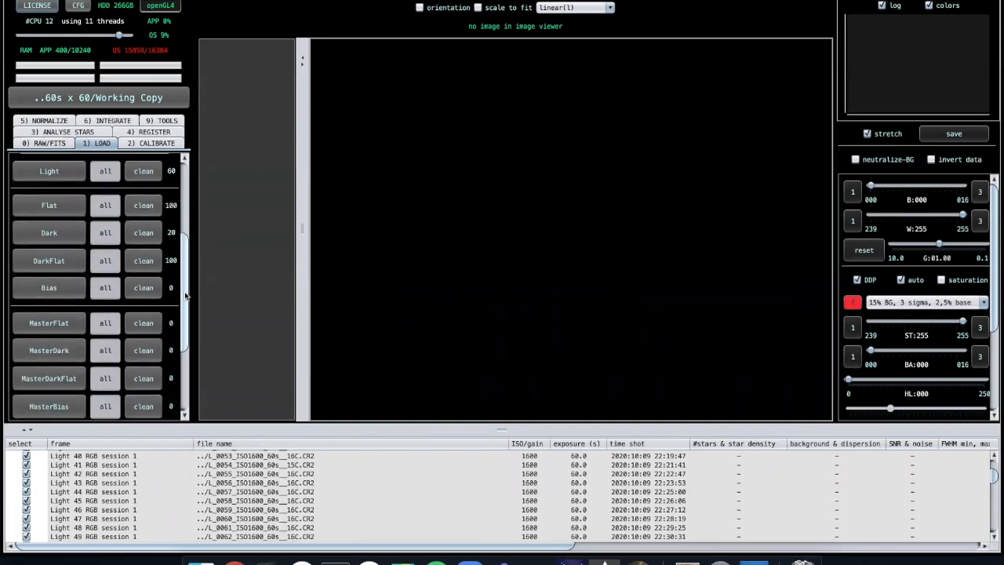
scroll(185, 295, "down", 5)
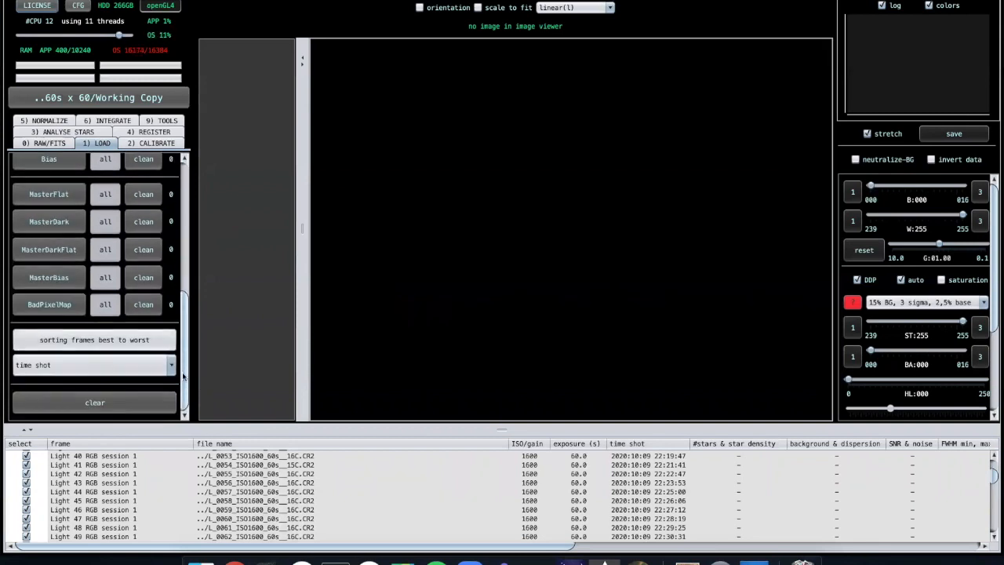
Turn off adaptive pedestal/reduce Amp-Glow in the calibration settings.
left_click(157, 144)
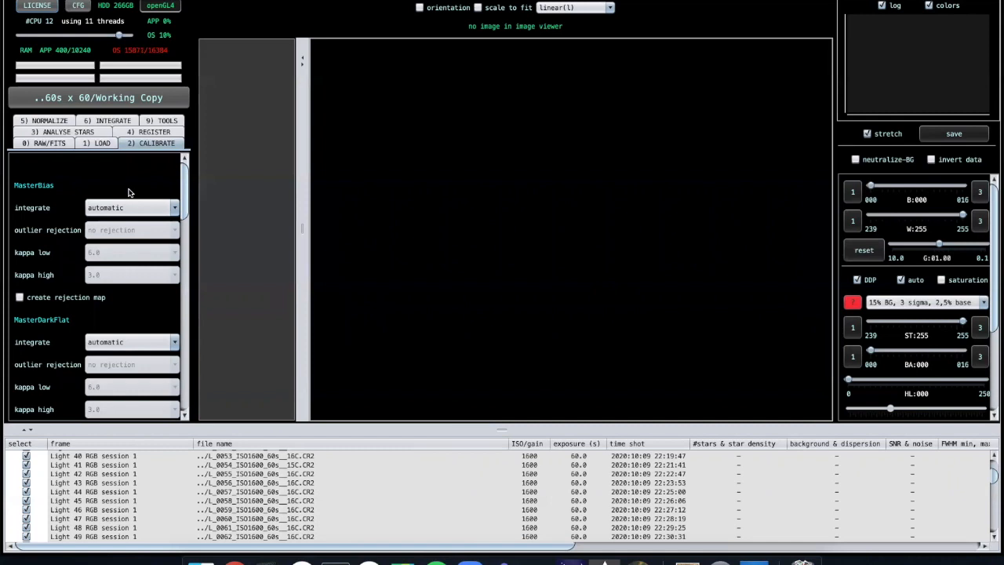
scroll(108, 232, "down", 5)
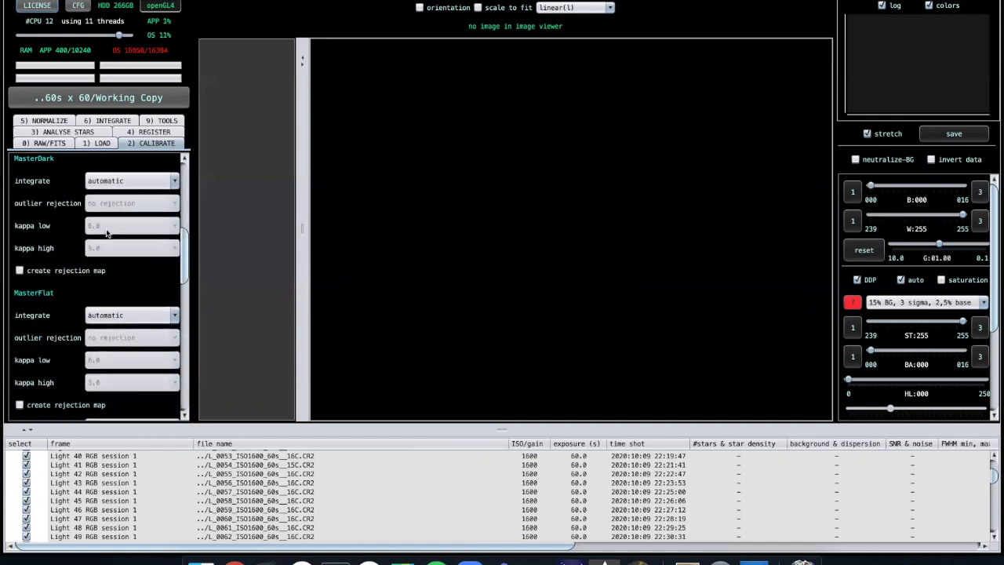
scroll(107, 233, "down", 10)
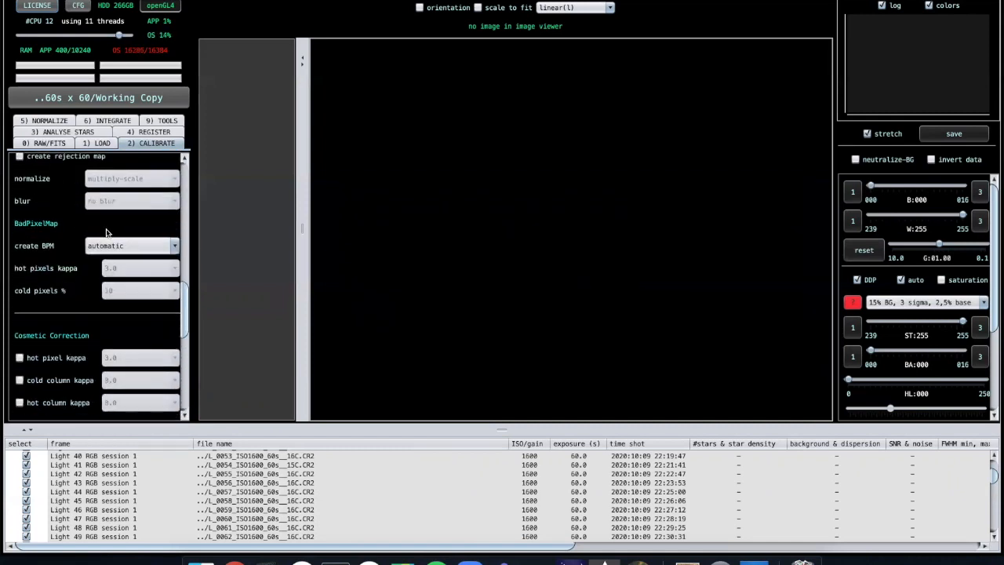
scroll(107, 233, "down", 10)
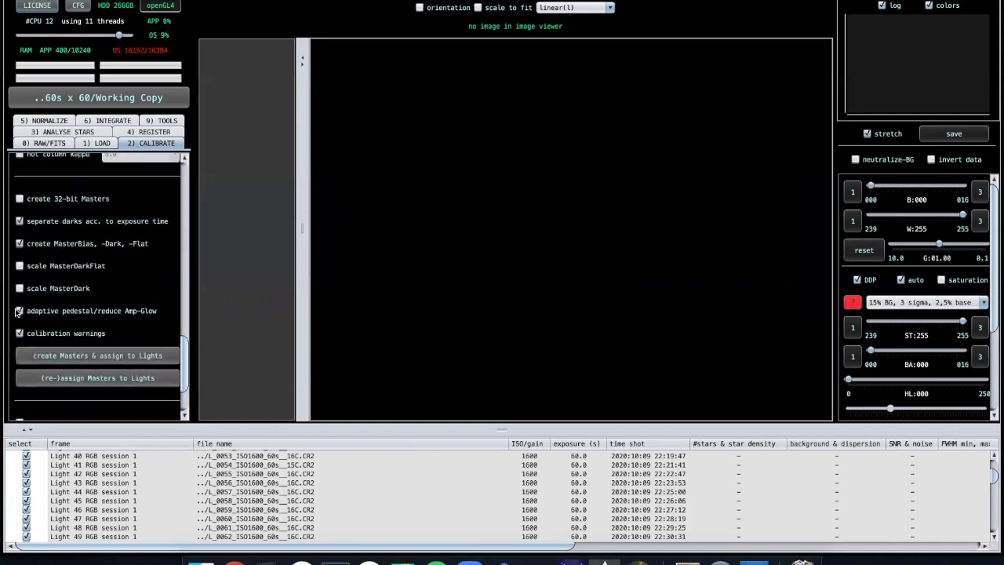
mouse_move(18, 312)
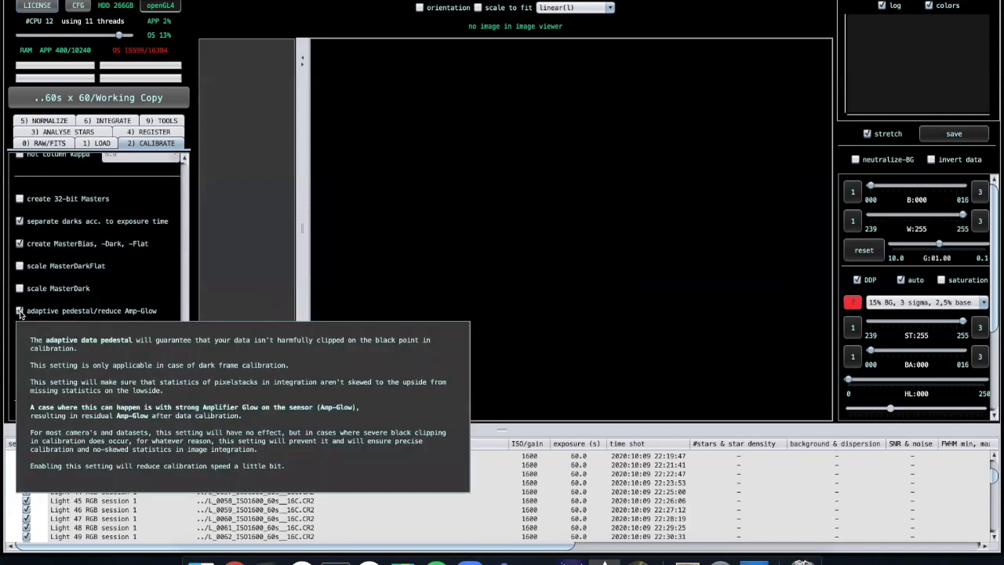
left_click(19, 311)
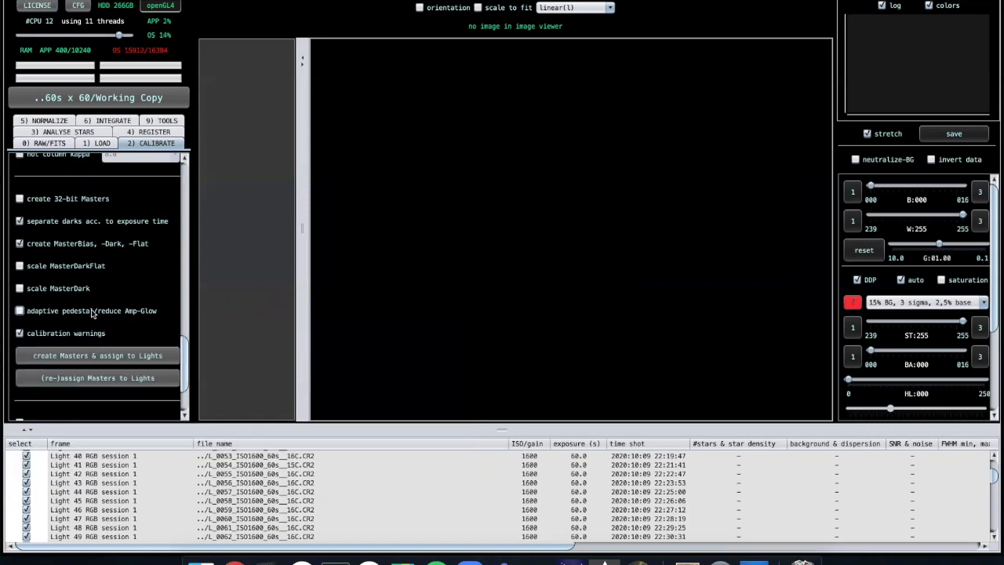
mouse_move(91, 314)
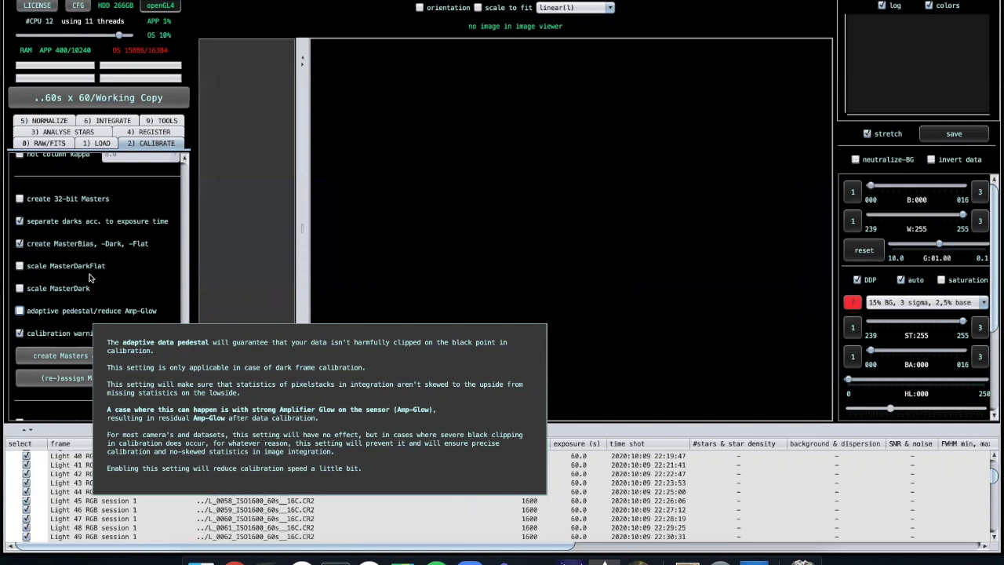
Check the star analysis and registration settings, and turn off neutralize background in the normalization settings.
left_click(51, 135)
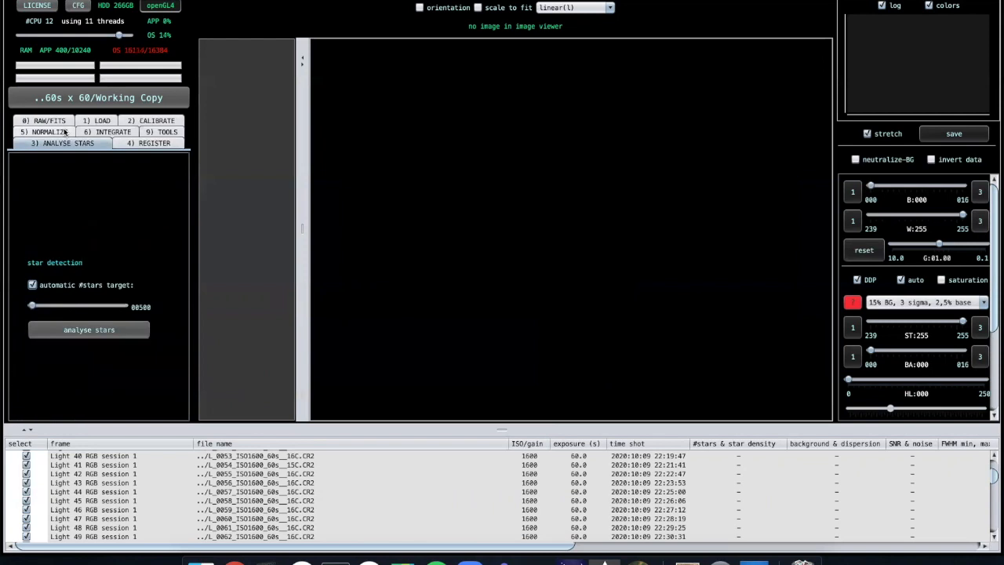
left_click(154, 143)
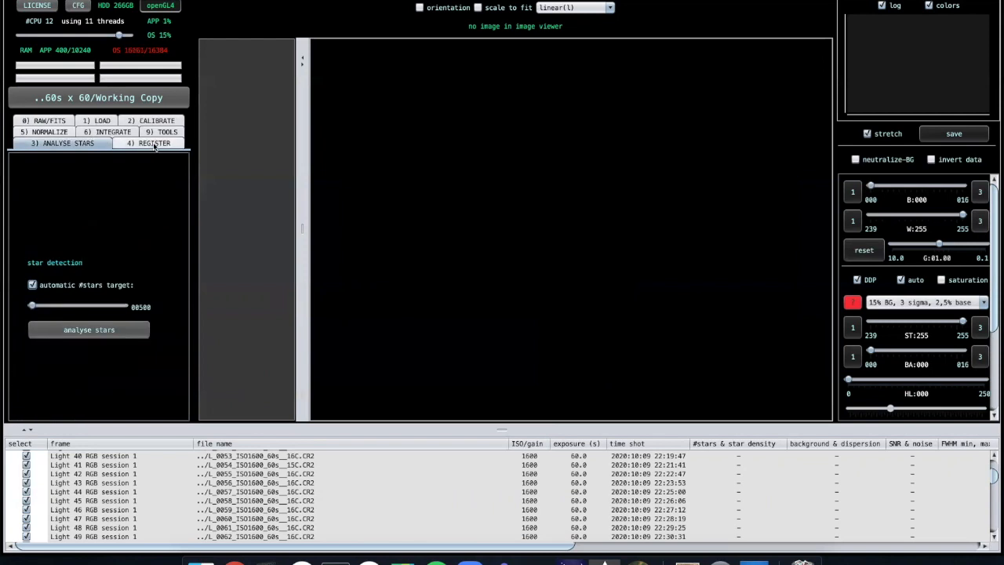
scroll(175, 226, "down", 4)
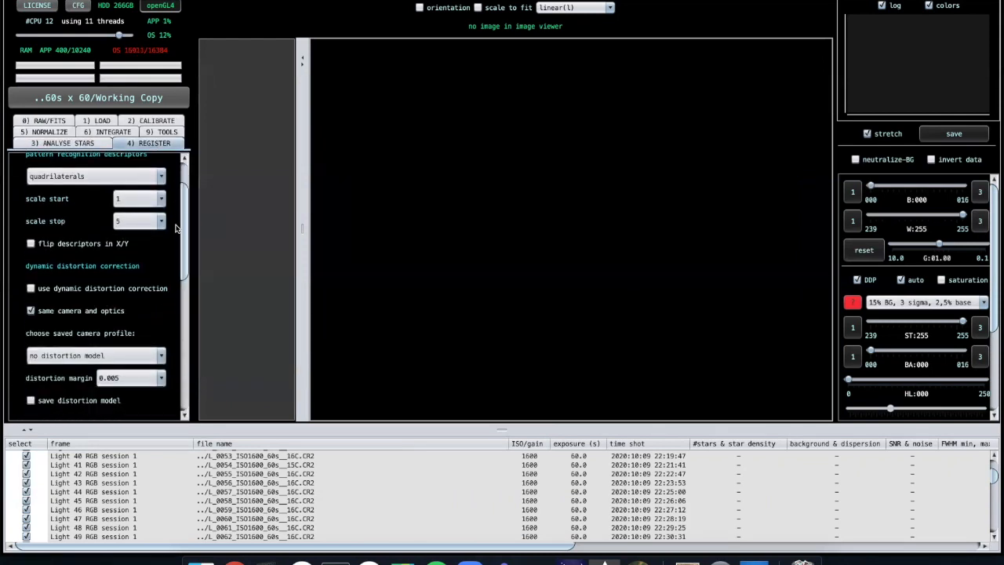
scroll(175, 228, "up", 4)
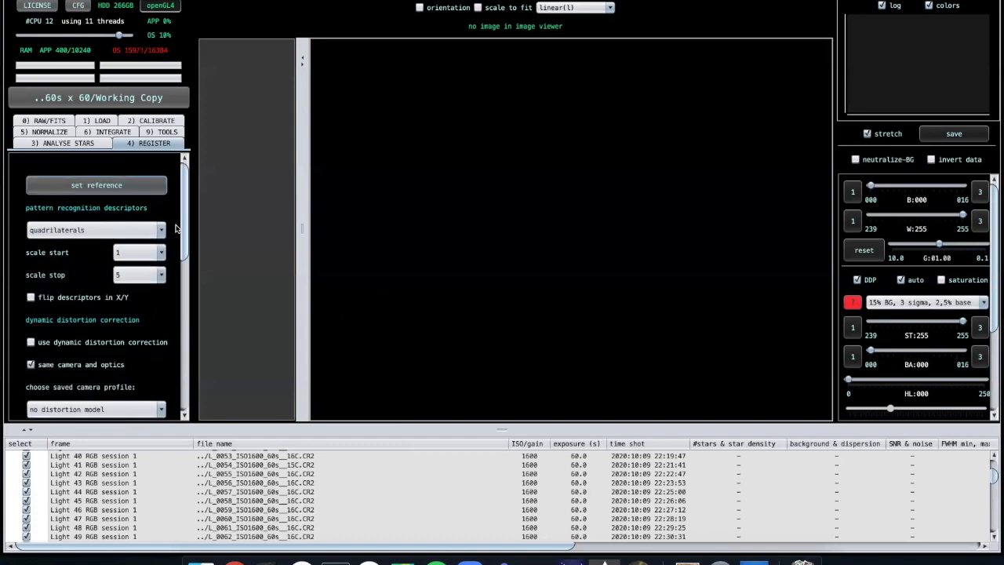
left_click(44, 133)
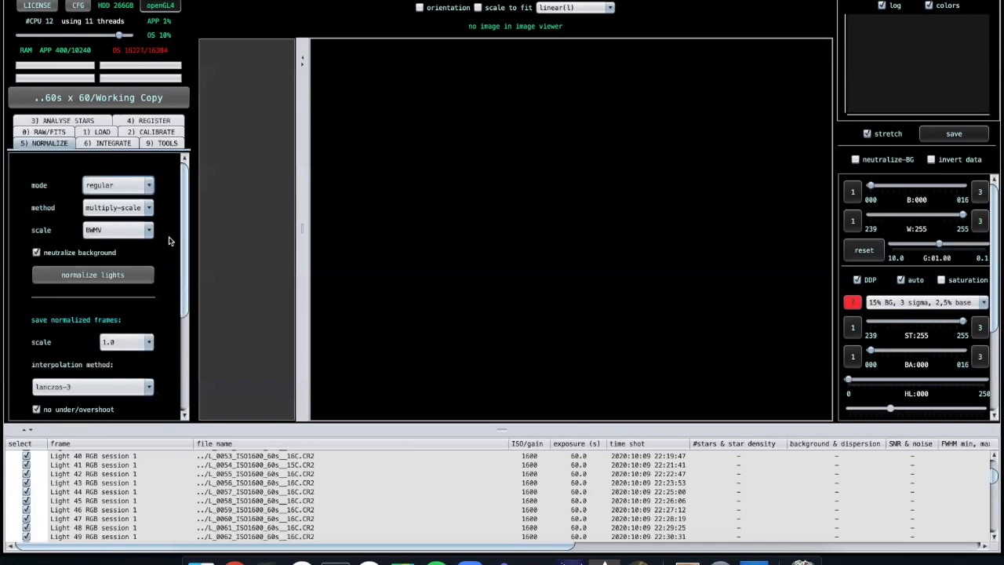
scroll(172, 241, "down", 1)
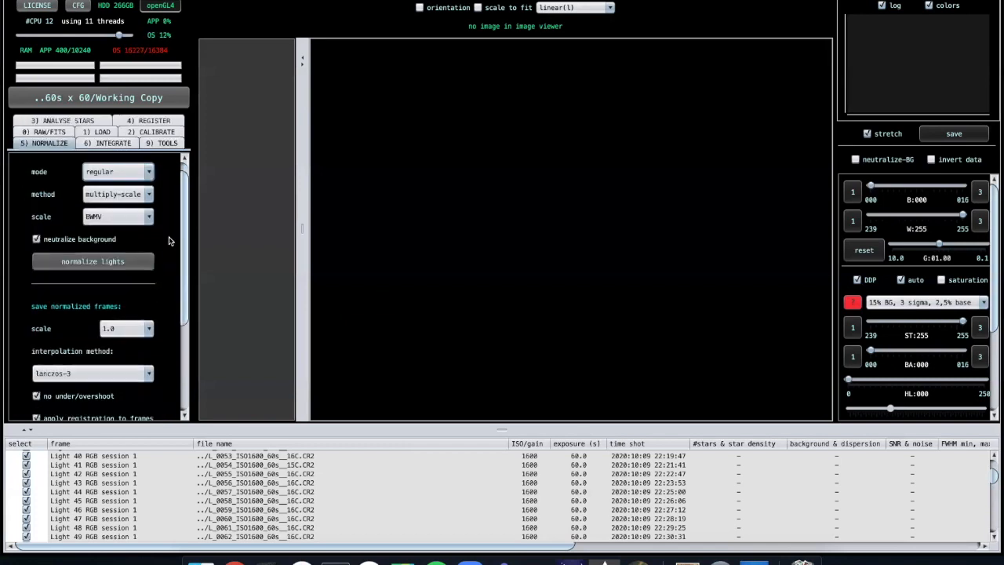
left_click(36, 241)
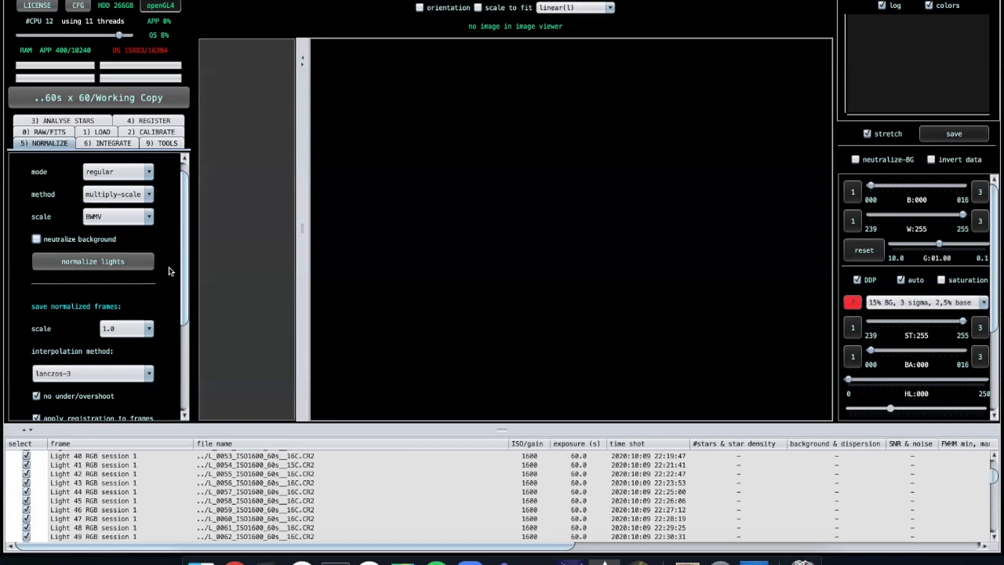
scroll(168, 270, "down", 5)
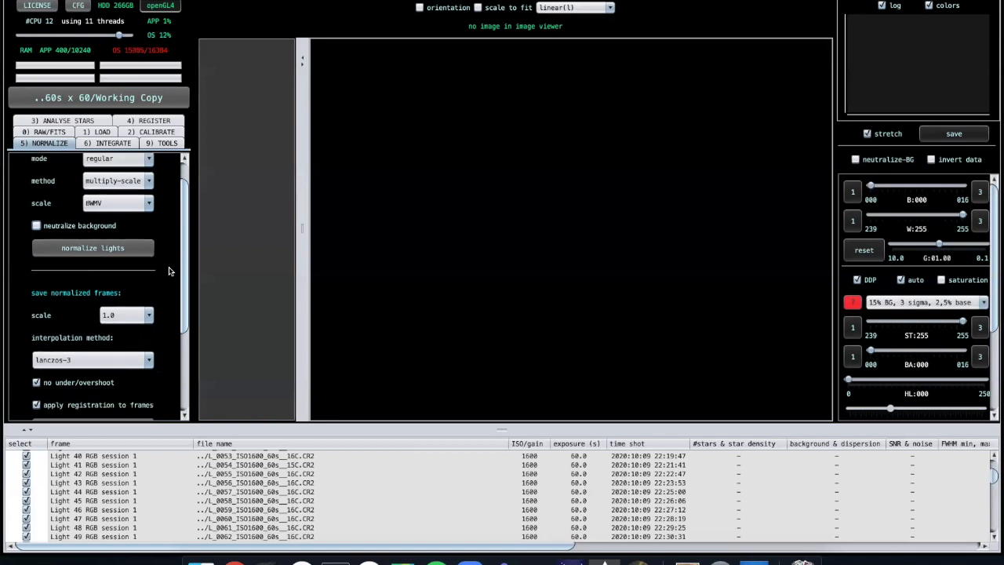
scroll(169, 271, "up", 5)
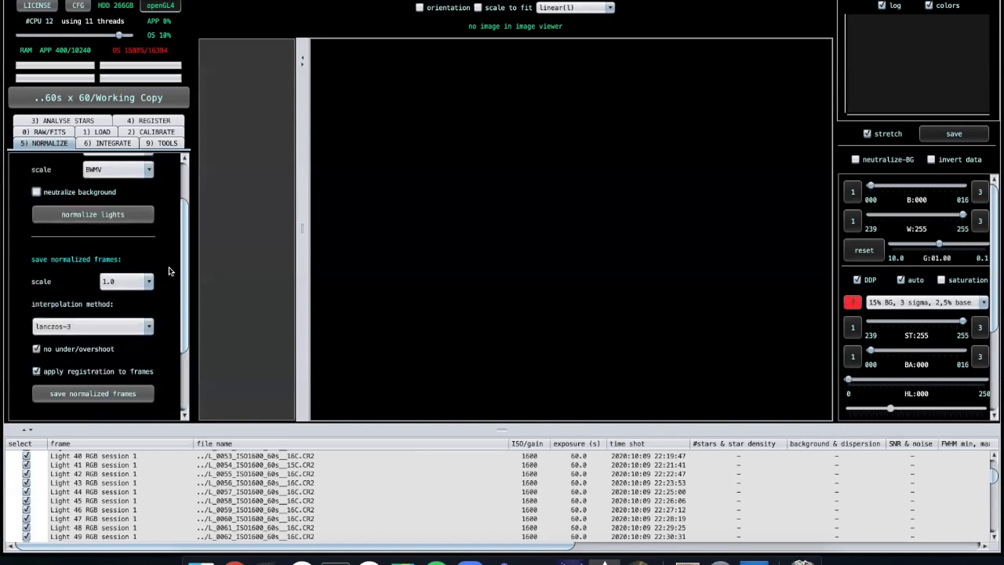
left_click(36, 252)
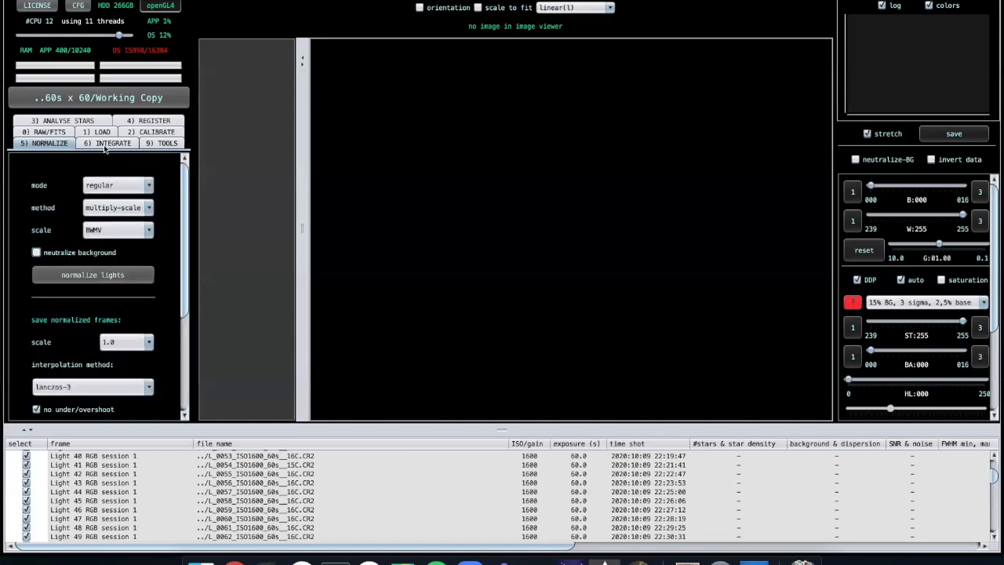
Set the lights to stack to 94% in the integration settings.
left_click(103, 146)
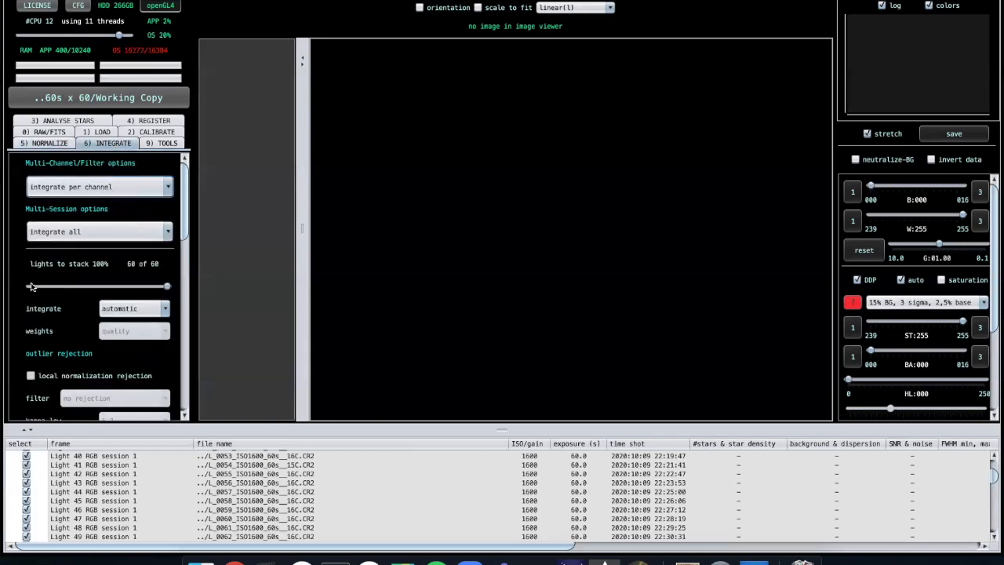
left_click_drag(167, 289, 160, 289)
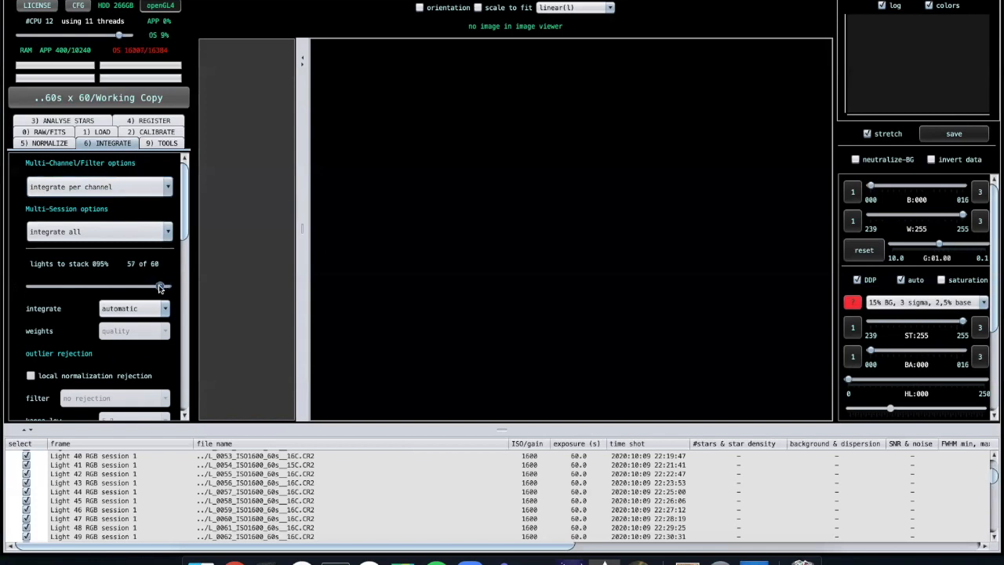
left_click_drag(160, 288, 158, 289)
scroll(18, 337, "down", 1)
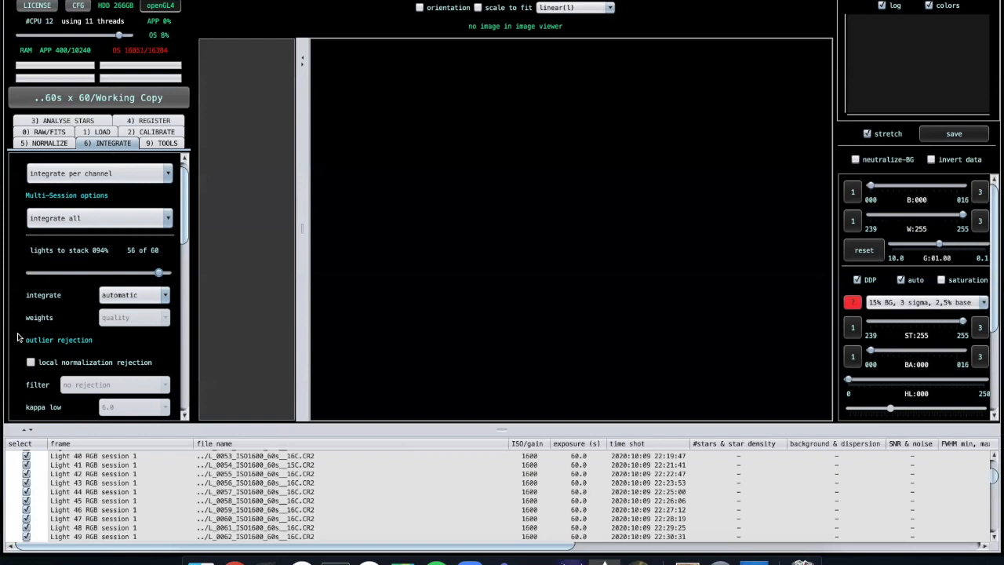
scroll(19, 337, "down", 1)
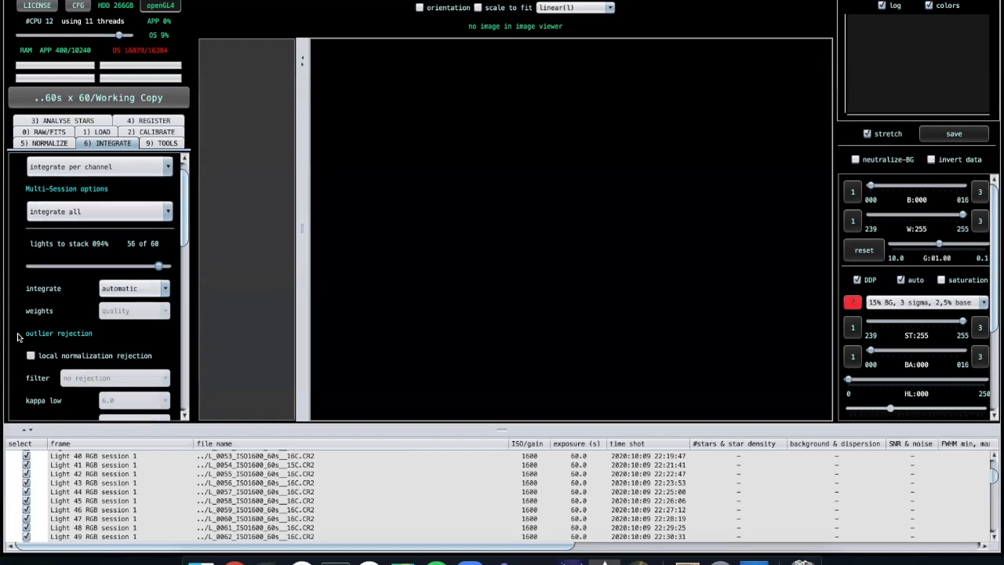
scroll(23, 316, "up", 3)
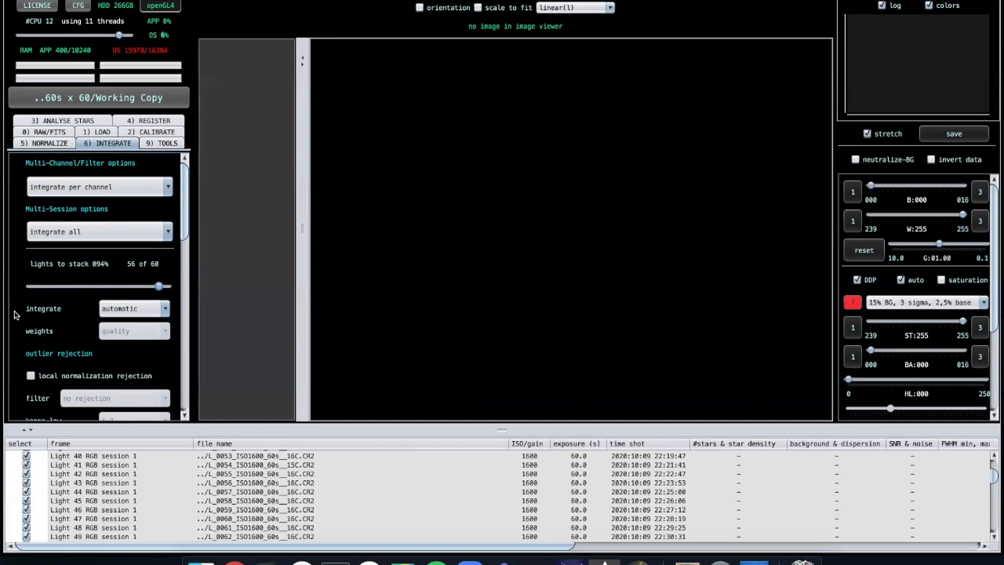
Start the integration of the lights, using M31 as the astronomical object name.
scroll(13, 314, "down", 2)
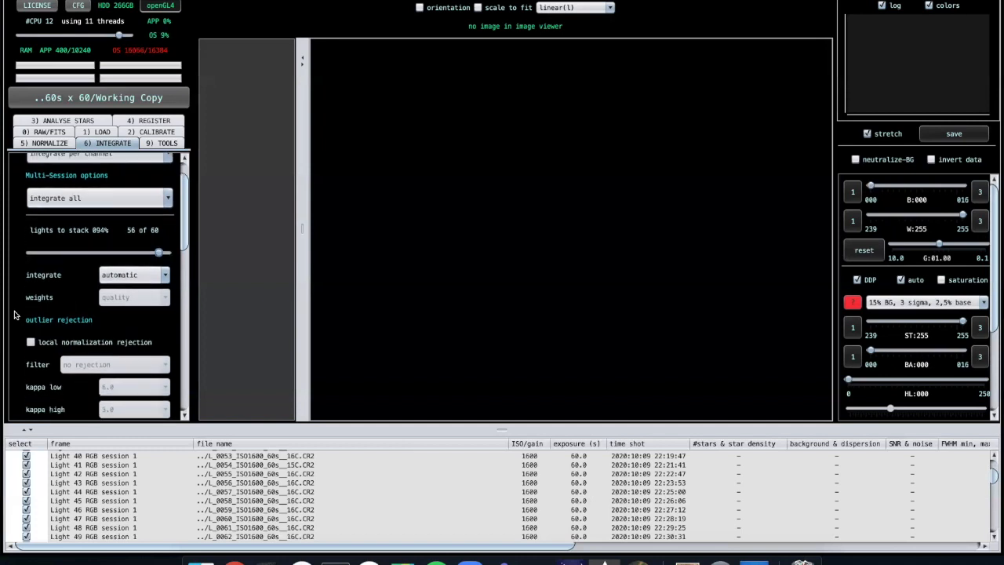
scroll(14, 315, "down", 3)
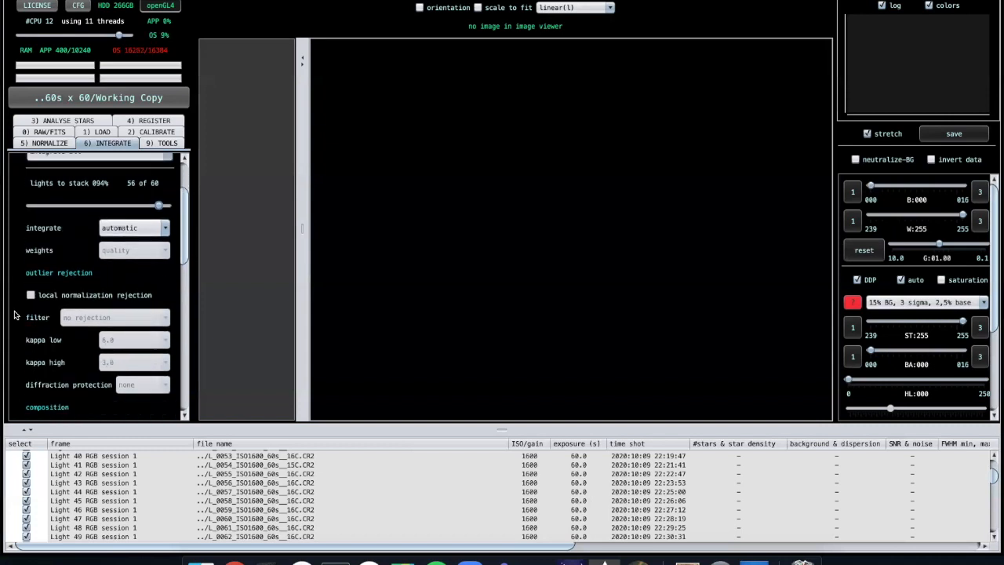
scroll(13, 315, "down", 10)
scroll(14, 315, "down", 15)
scroll(14, 315, "down", 6)
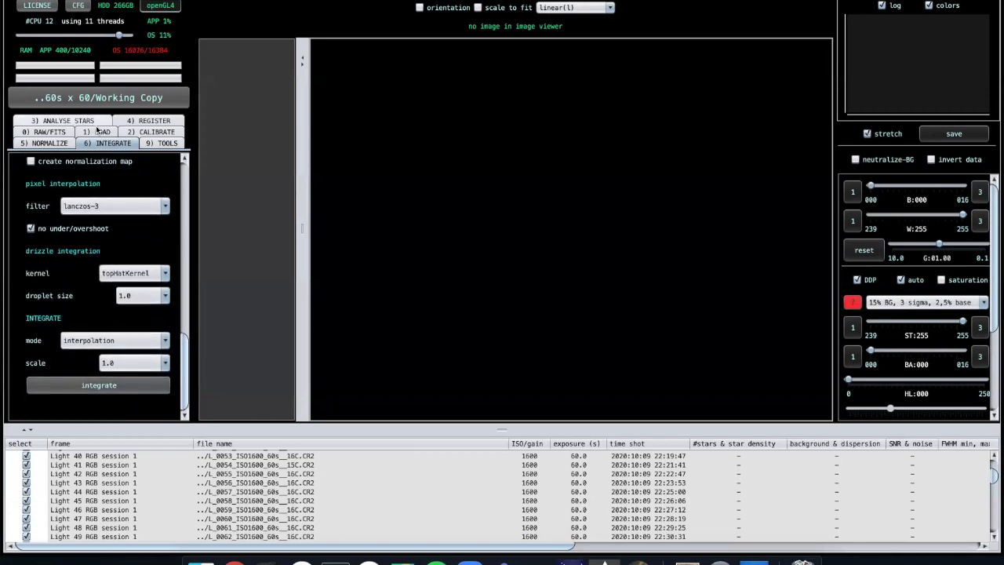
left_click(101, 385)
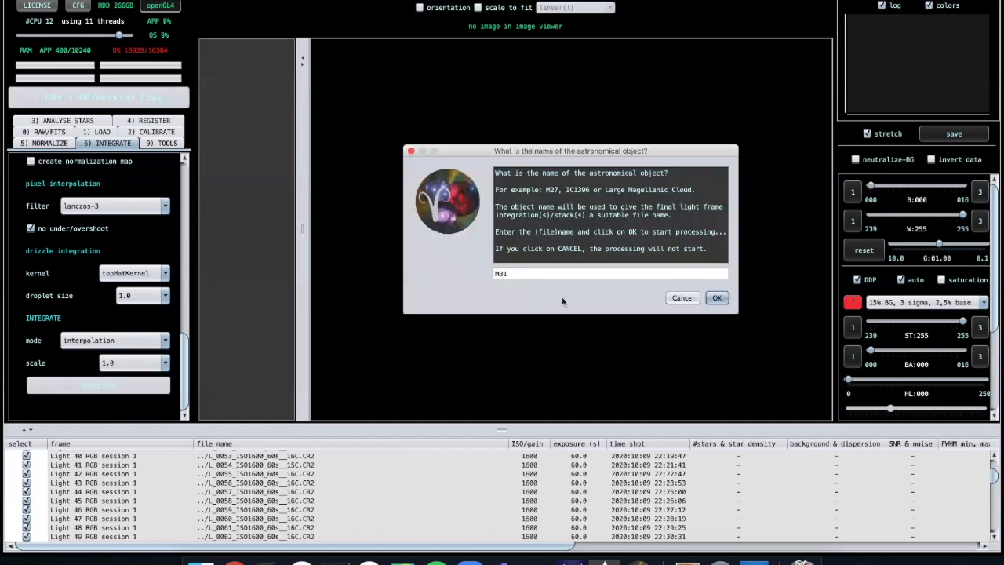
left_click(717, 300)
left_click(717, 298)
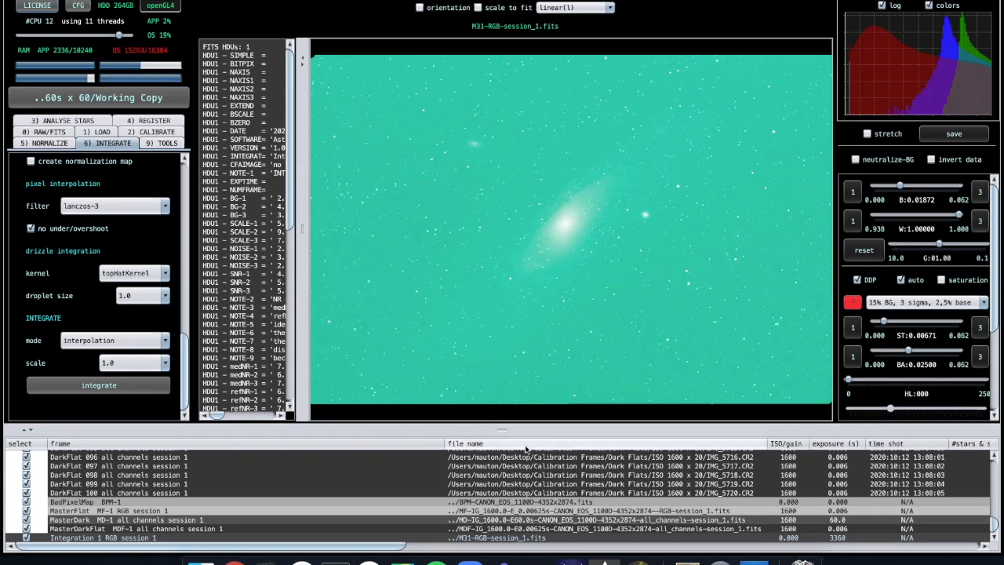
Check the bad pixel map, MasterFlat, MasterDark and MasterDarkFlat entries at the end of the frame list.
scroll(480, 508, "up", 3)
scroll(480, 509, "down", 3)
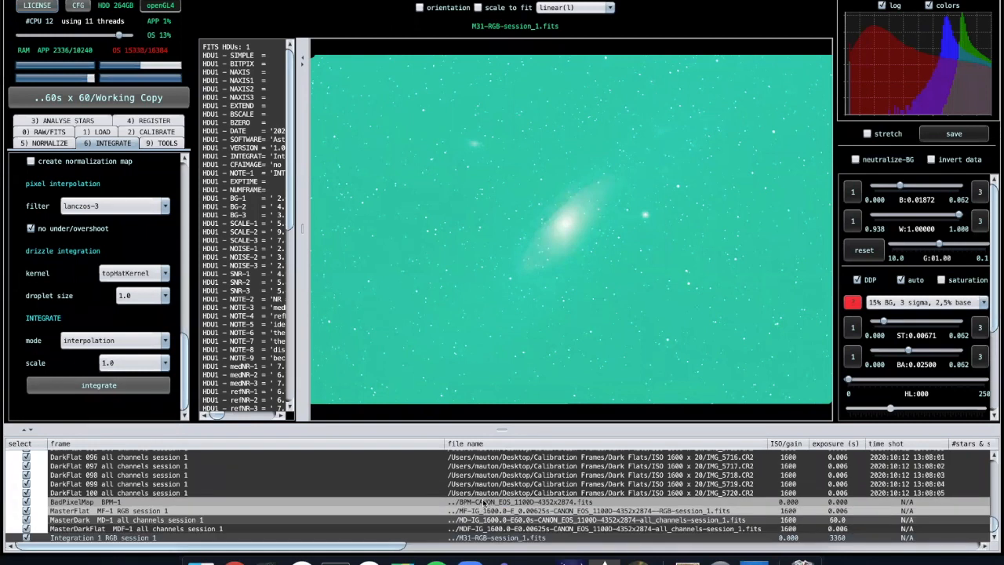
left_click(485, 503)
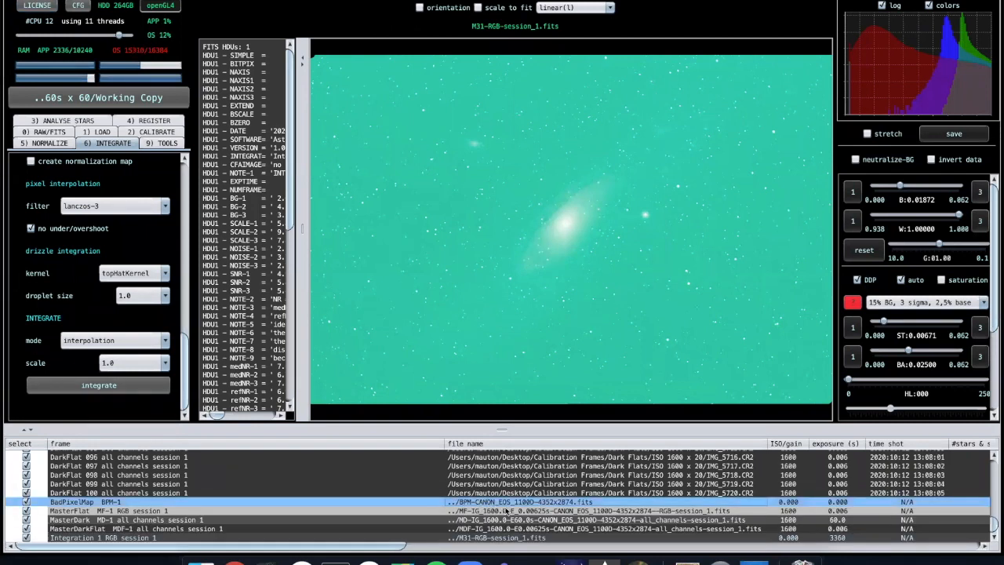
left_click(505, 511)
left_click(500, 528)
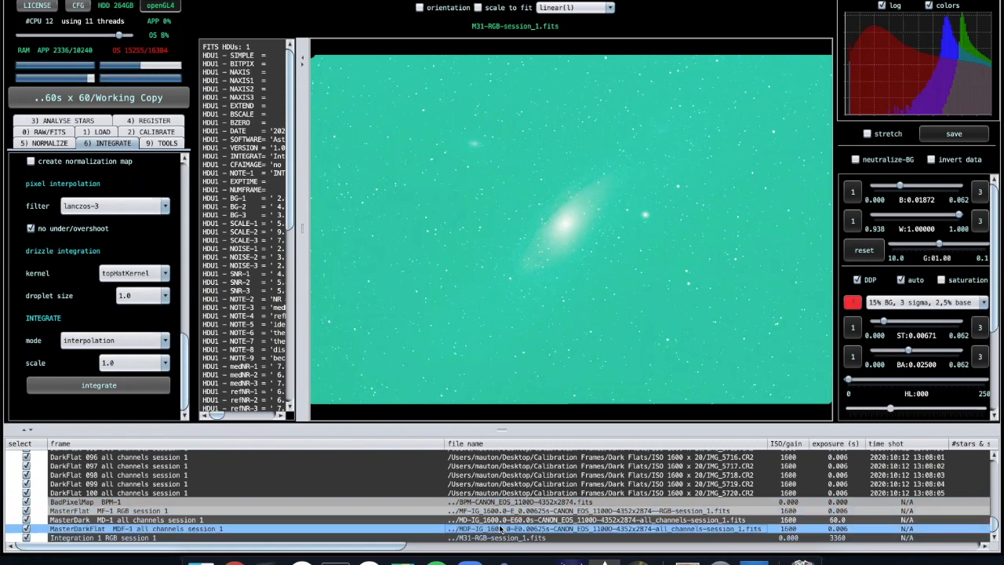
left_click(506, 521)
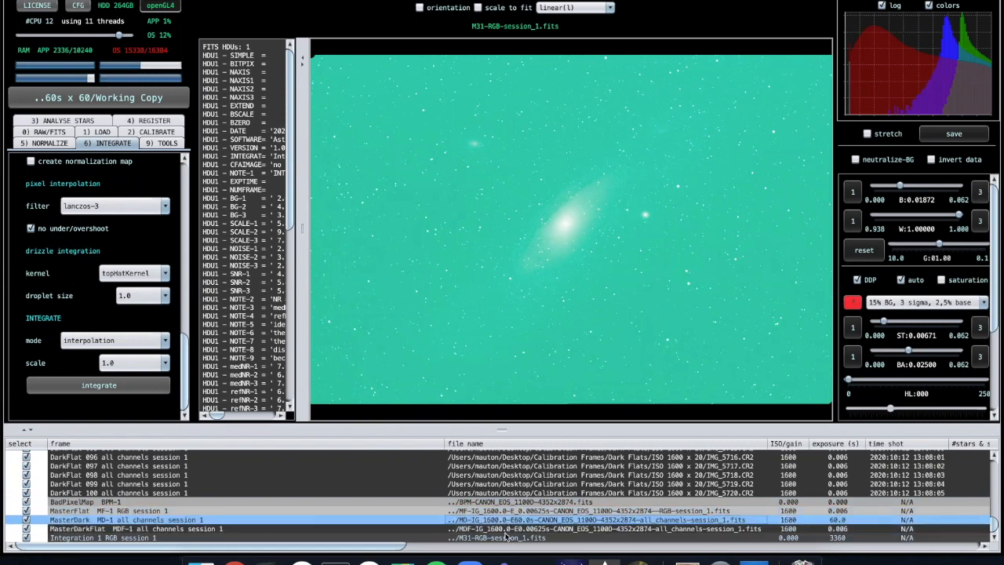
left_click(510, 529)
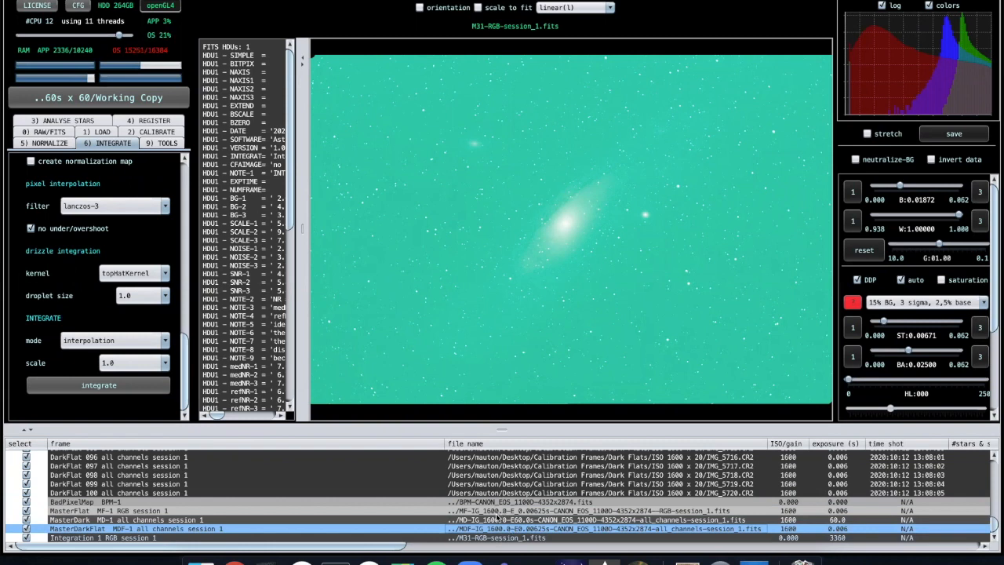
View the MasterFlat and MasterDark images, and reopen the integrated image M31-RGB-session_1.fits.
left_click(498, 511)
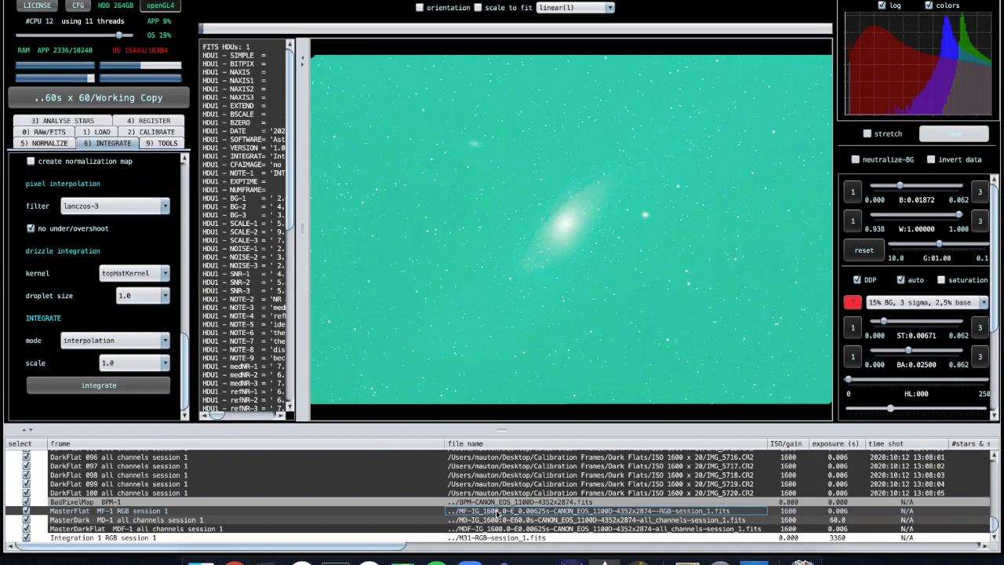
left_click(495, 520)
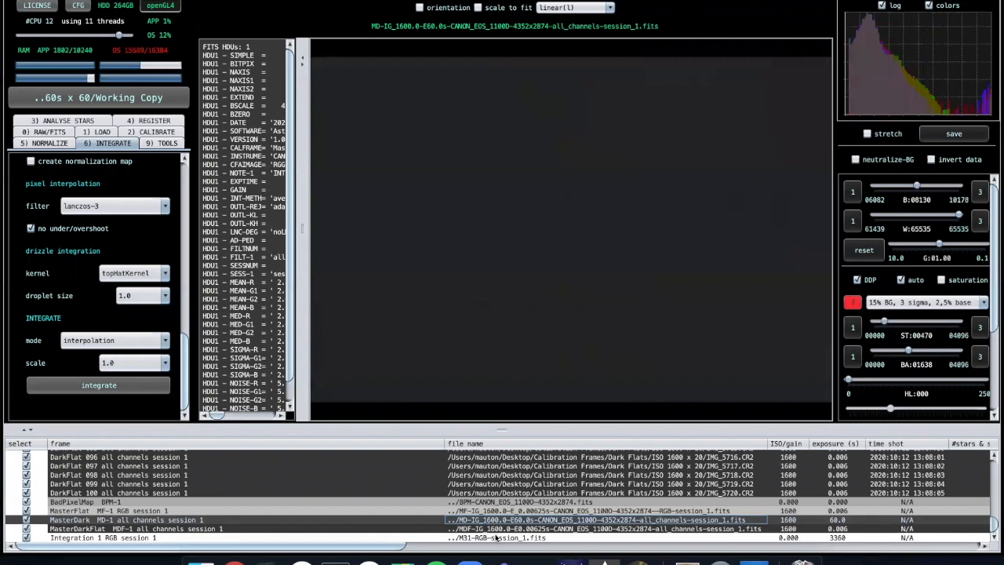
left_click(494, 539)
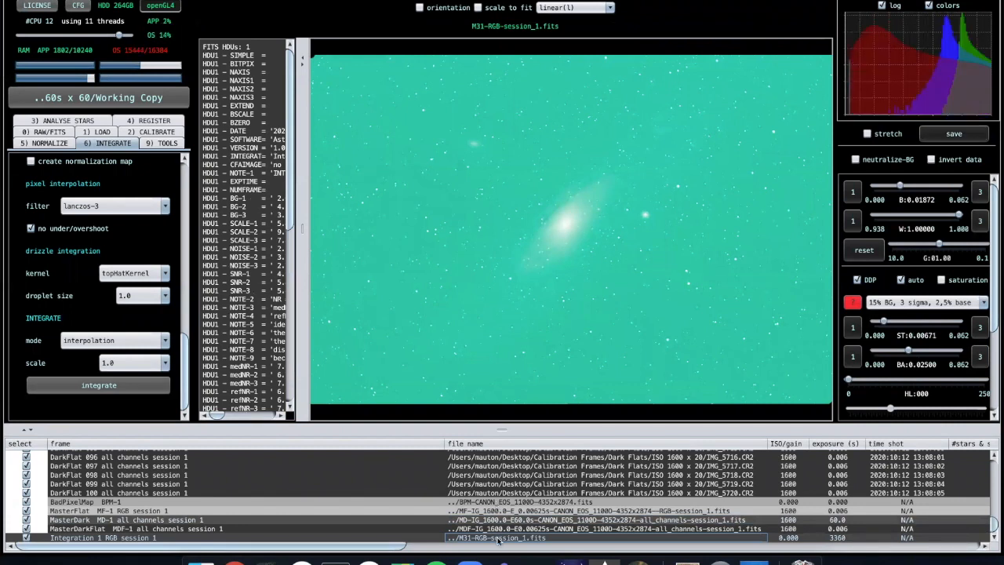
Compare the integrated image with stretch and neutralize-BG on and off, leaving neutralize-BG on and stretch off.
left_click(868, 134)
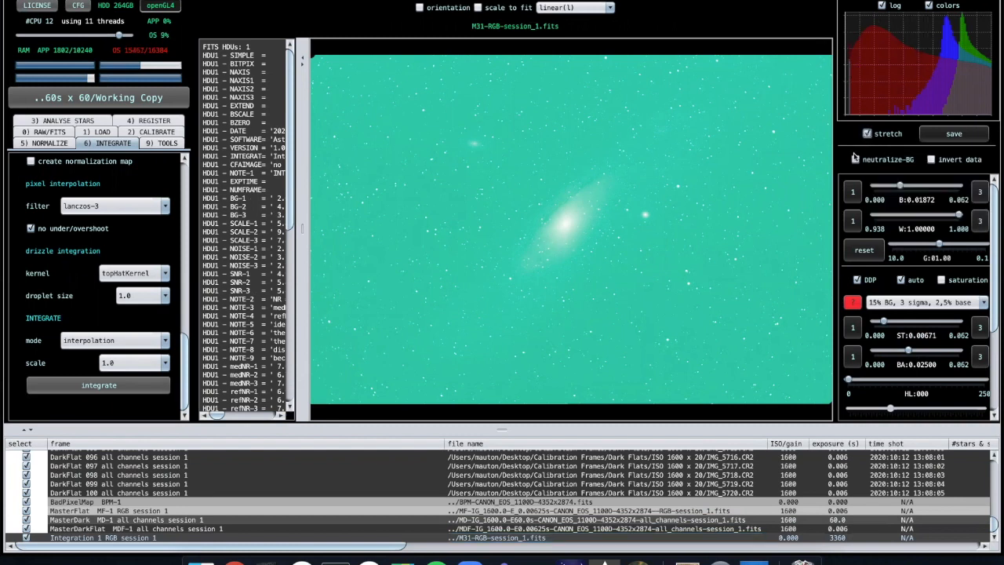
left_click(856, 160)
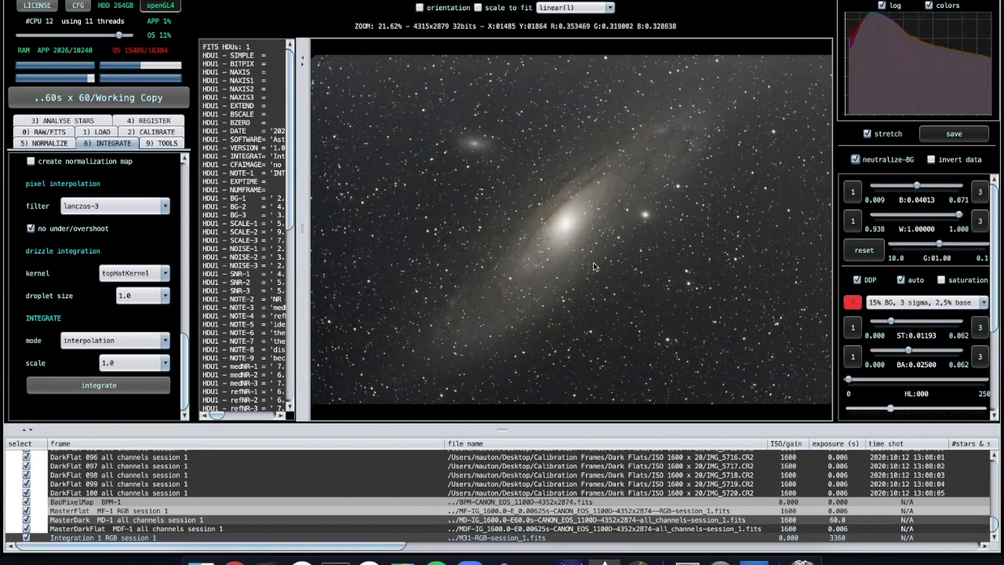
left_click(867, 134)
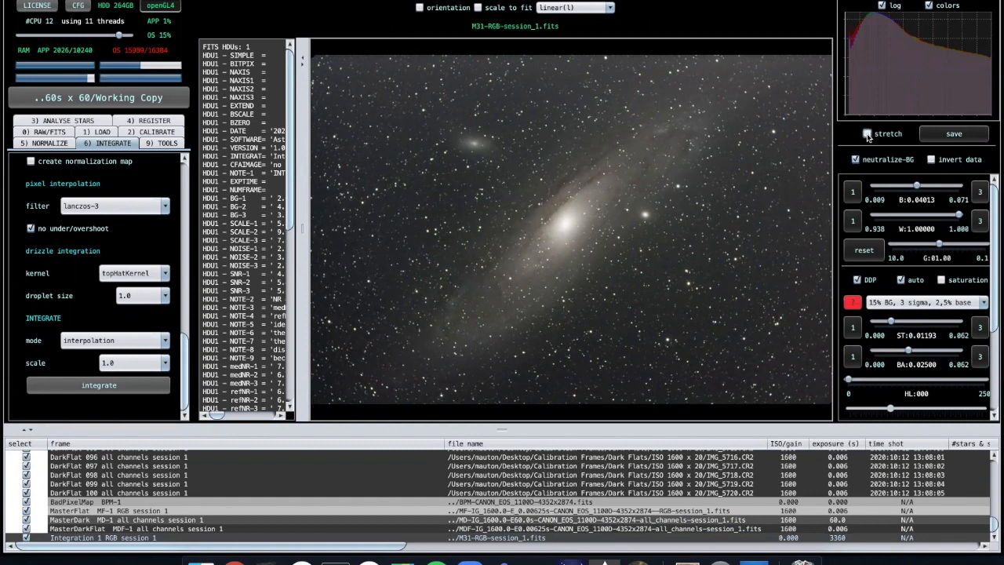
left_click(857, 160)
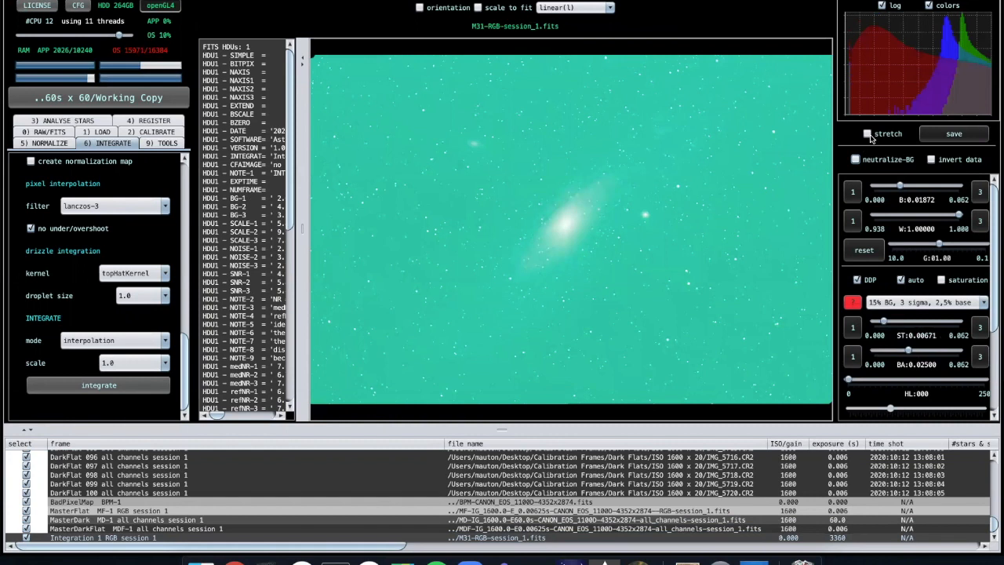
left_click(868, 134)
left_click(856, 160)
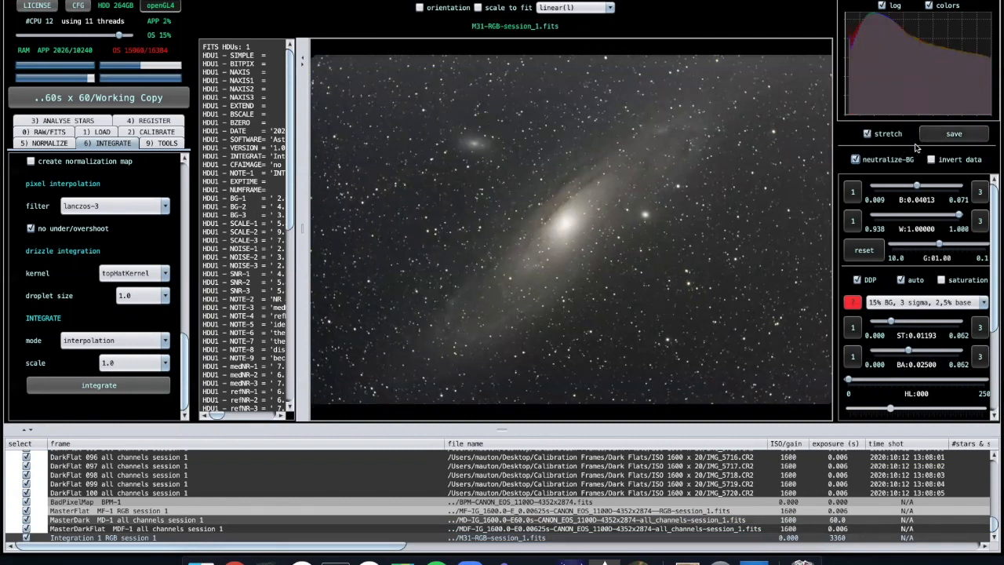
left_click(867, 134)
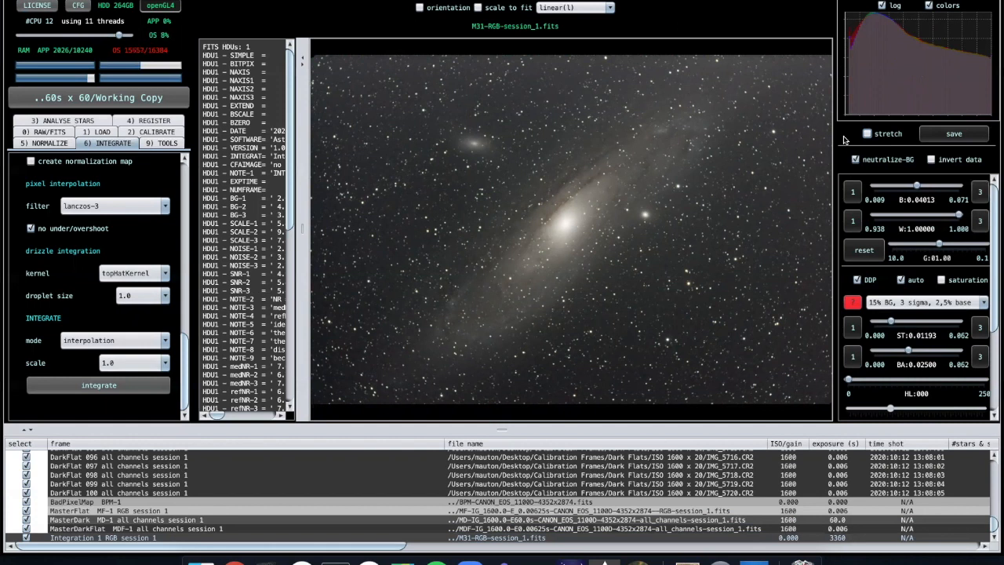
Switch to StarTools and open M31-RGB-session_1.fits as linear, from OSC/DSLR with Bayer matrix and not white balanced, dismissing the artifact notice.
left_click(493, 540)
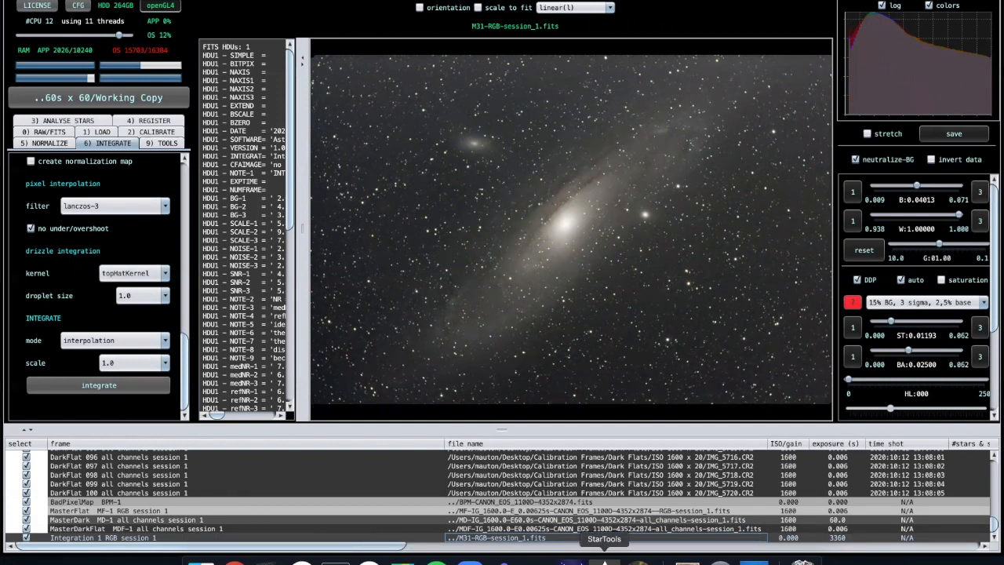
left_click(604, 559)
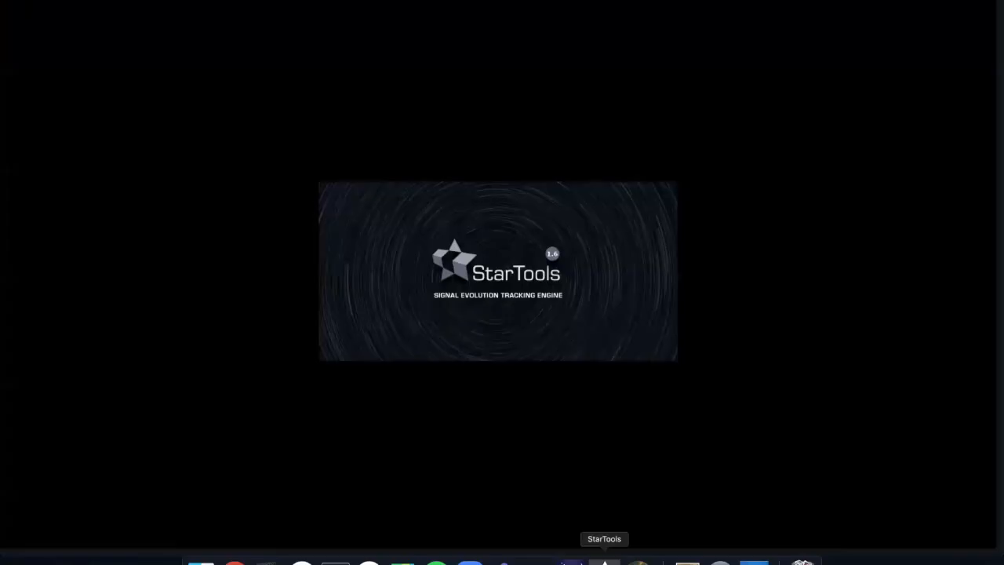
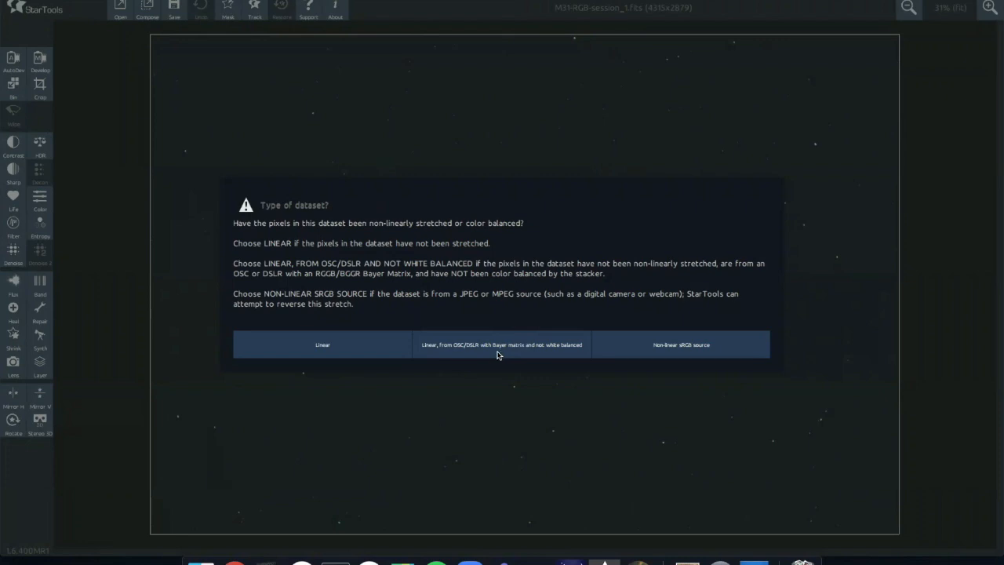
left_click(498, 344)
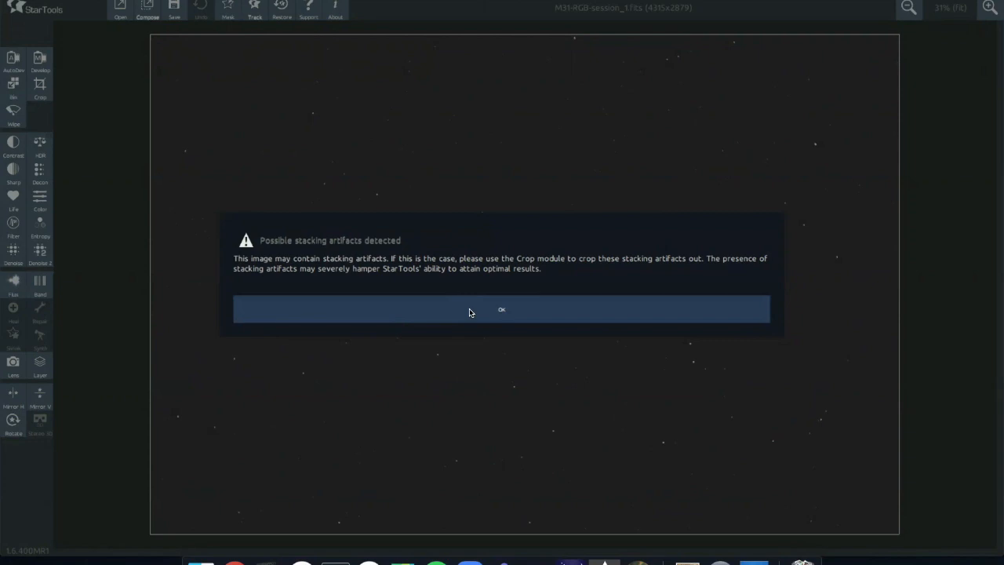
left_click(469, 312)
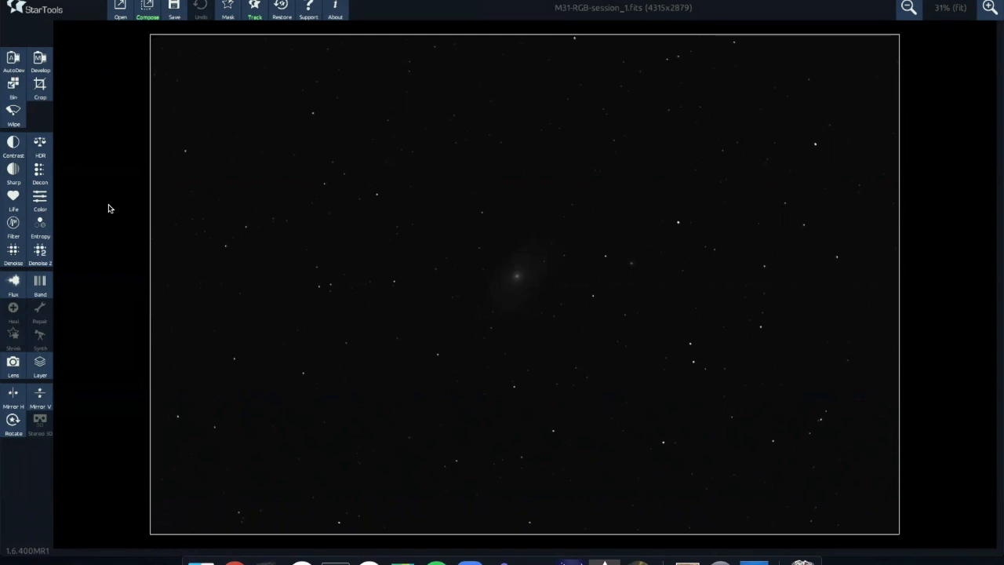
Stretch the image with AutoDev at its default settings and keep the result.
left_click(12, 61)
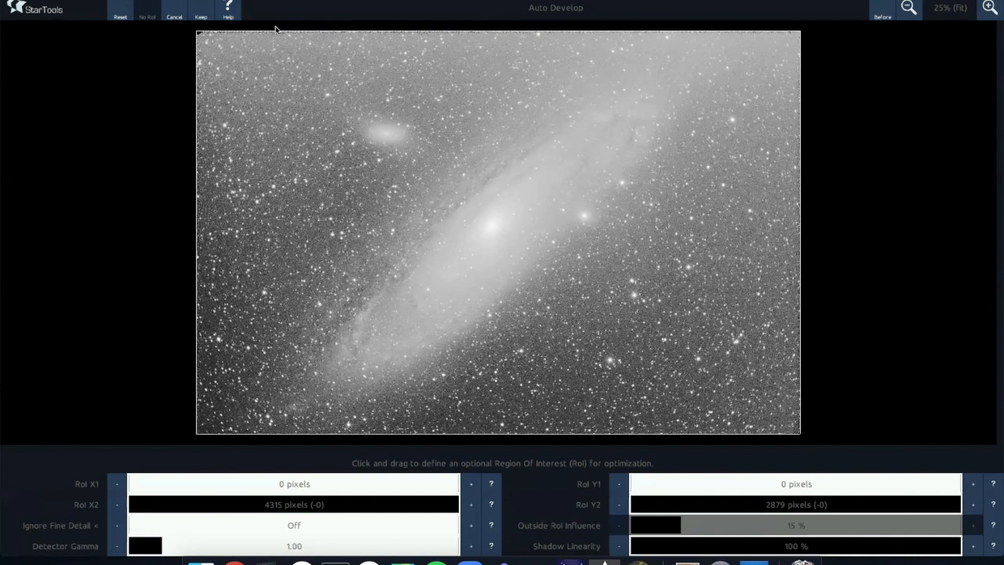
left_click(201, 13)
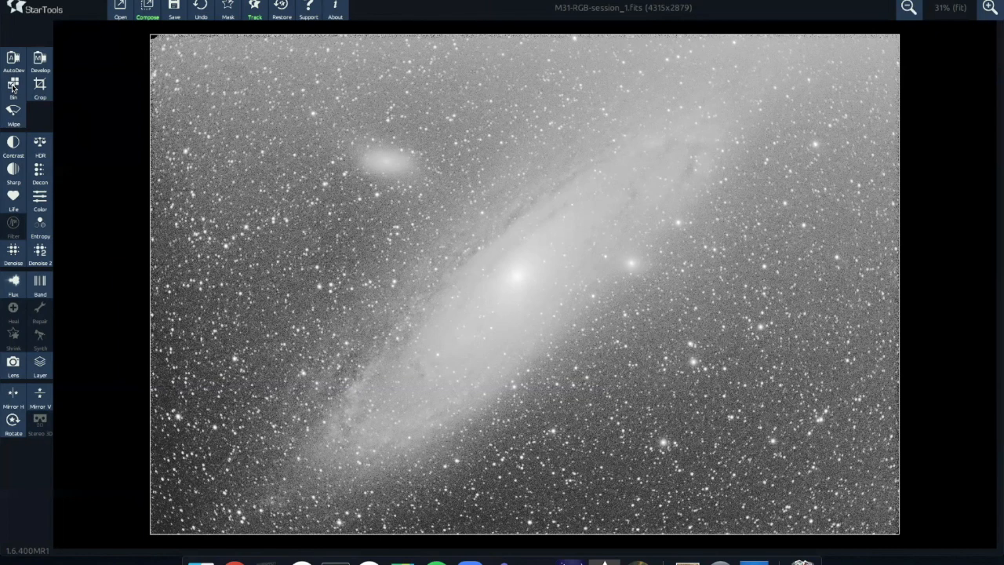
Bin the image to a scale of 47.01% and keep the result.
left_click(13, 86)
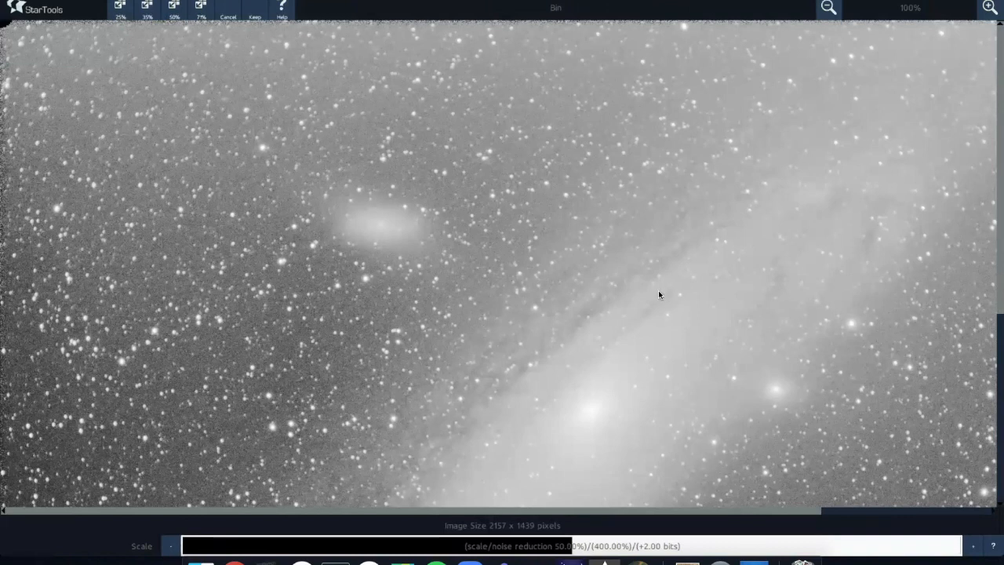
left_click(827, 9)
left_click(827, 8)
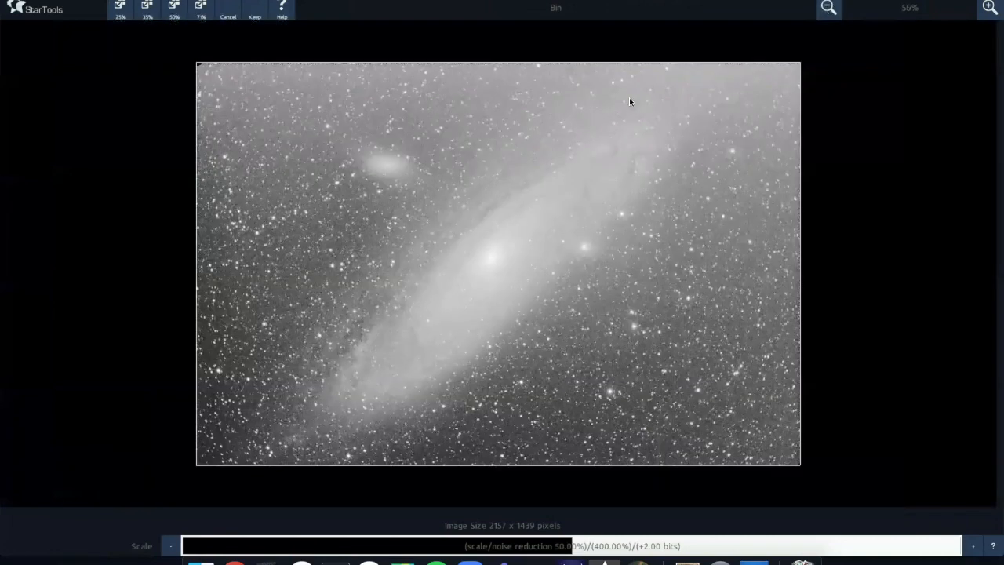
left_click(991, 10)
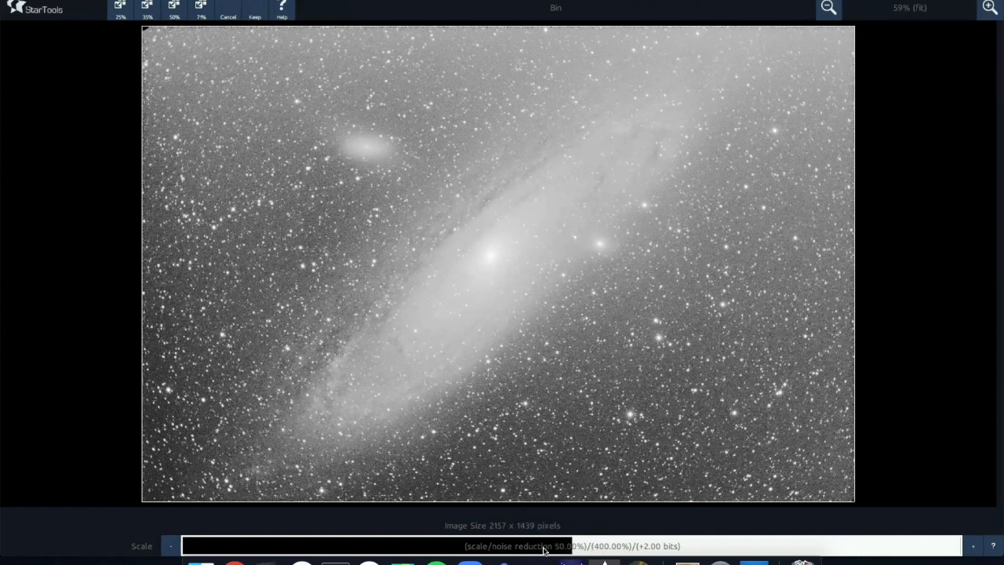
left_click(547, 550)
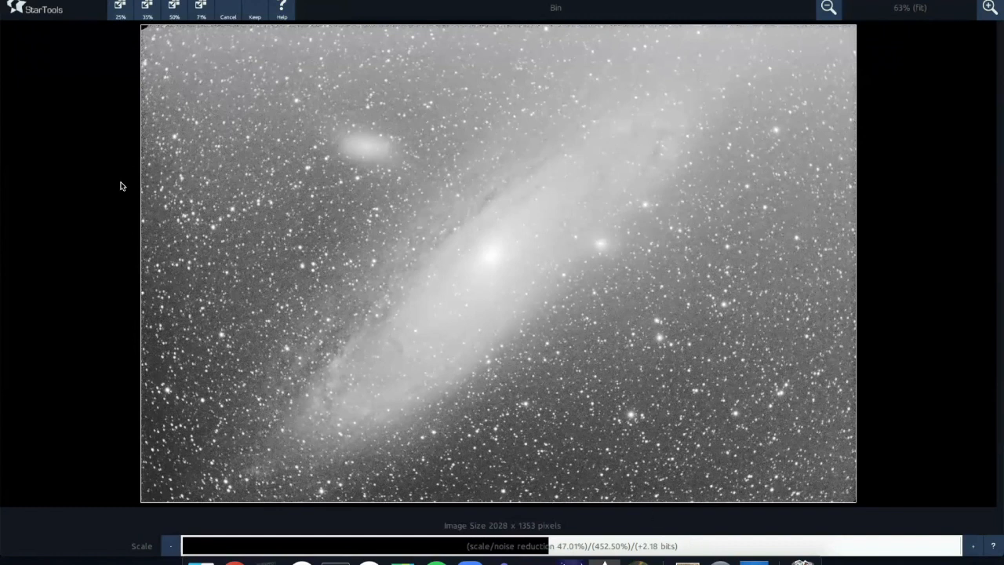
left_click(255, 12)
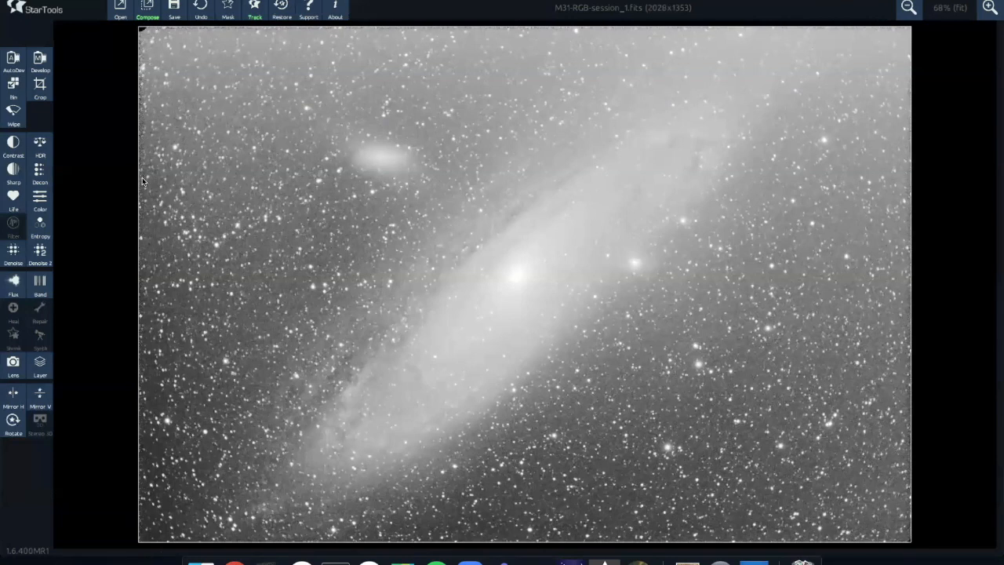
Inspect the image's upper-left corner for stacking artifacts and mark a crop region of about 1949 x 1266 pixels that leaves out the edges.
double_click(994, 9)
left_click_drag(568, 556, 167, 554)
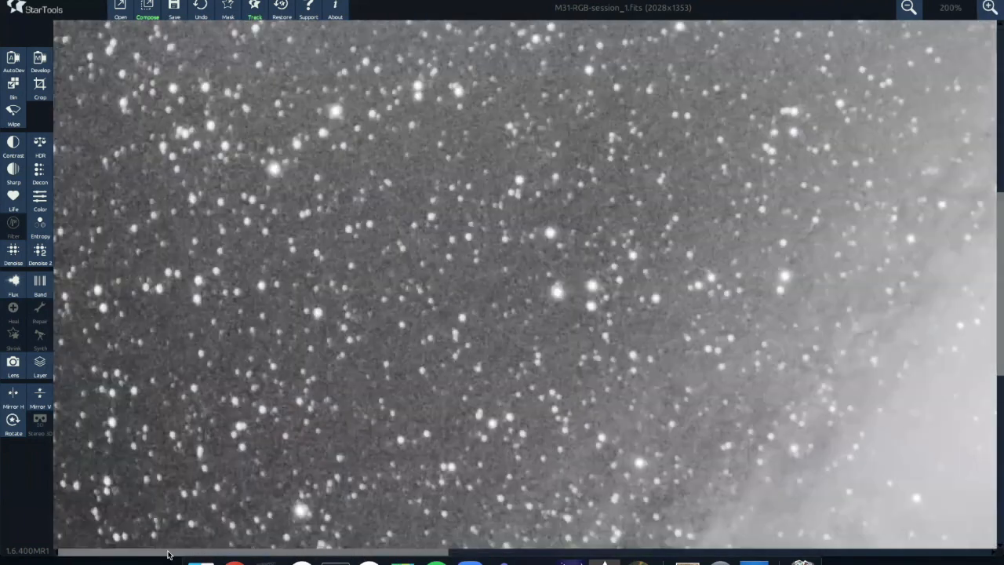
left_click_drag(998, 322, 996, 41)
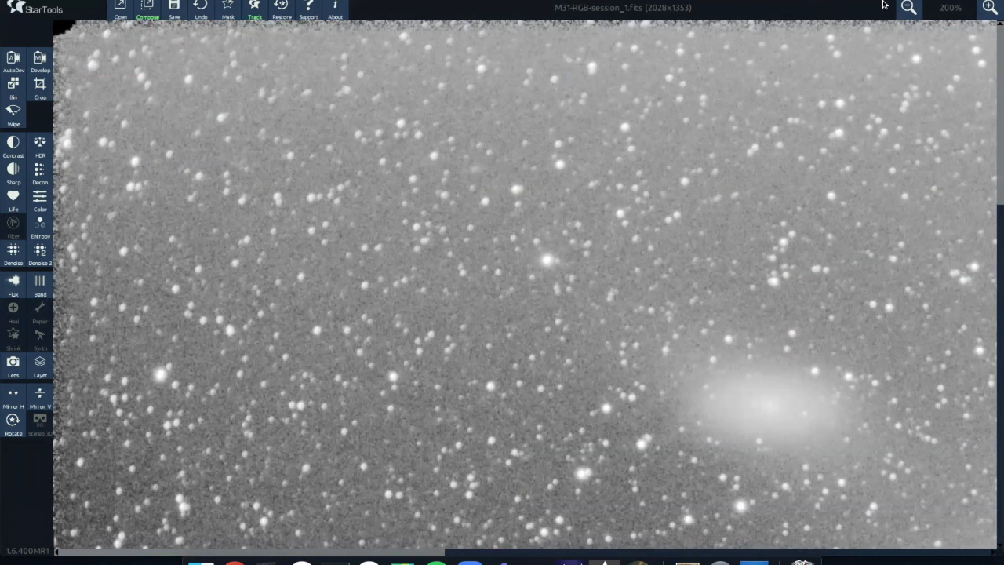
left_click(908, 7)
left_click(910, 7)
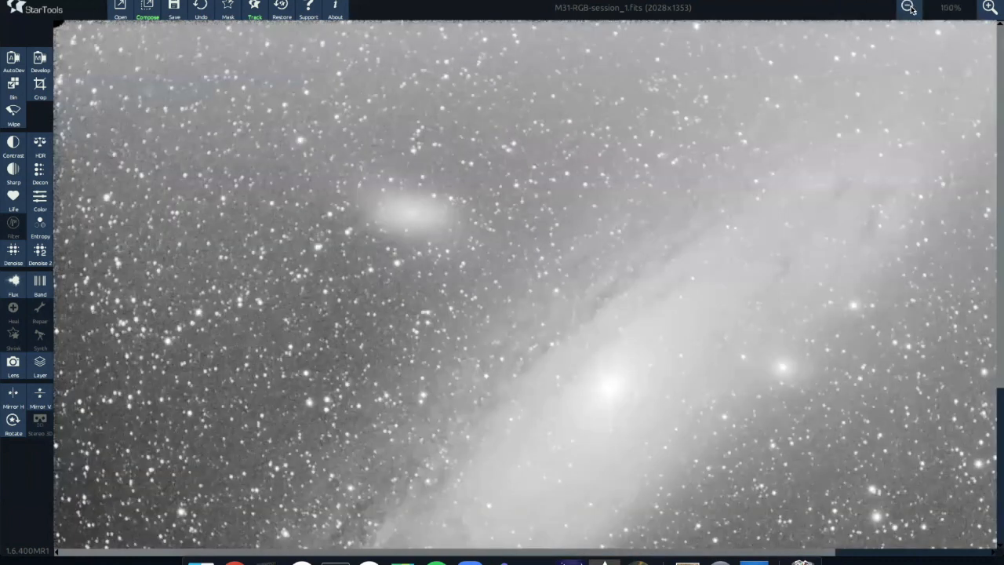
left_click(910, 7)
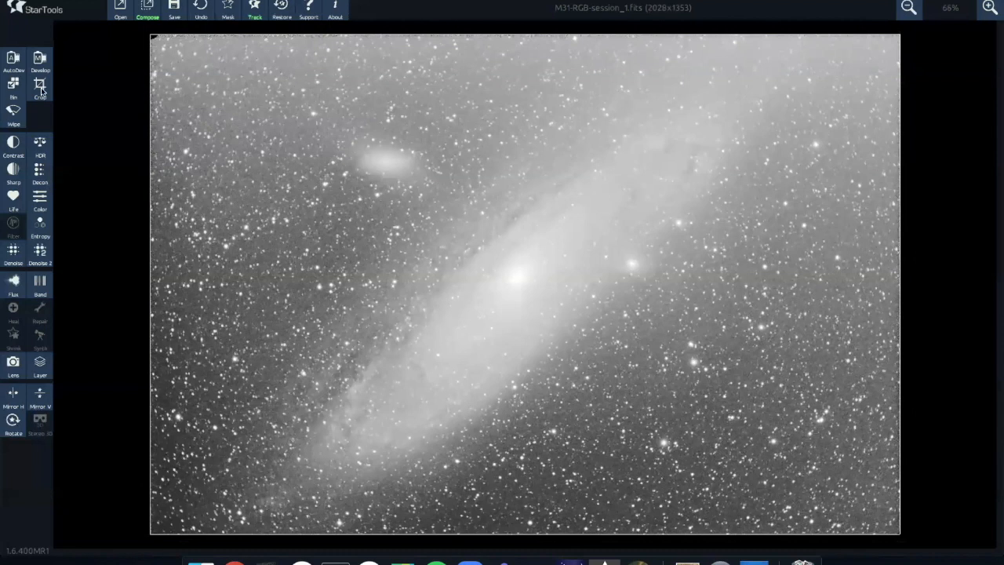
left_click(40, 86)
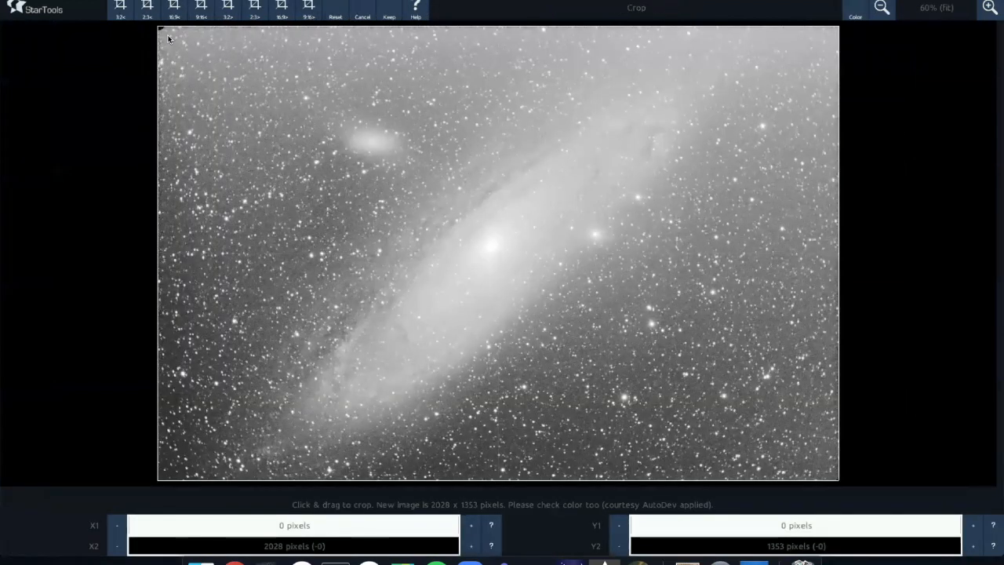
left_click_drag(170, 42, 823, 469)
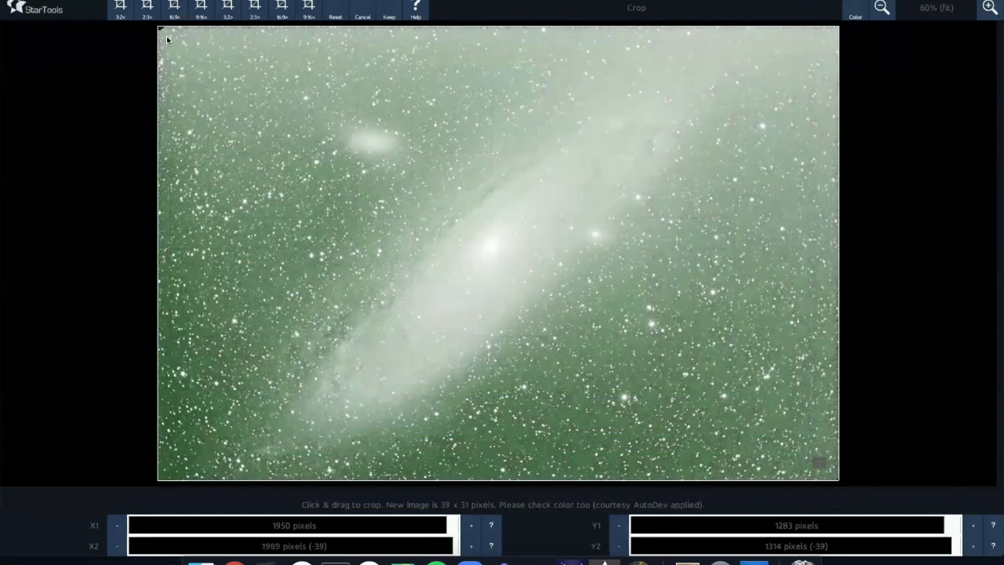
left_click_drag(166, 38, 824, 468)
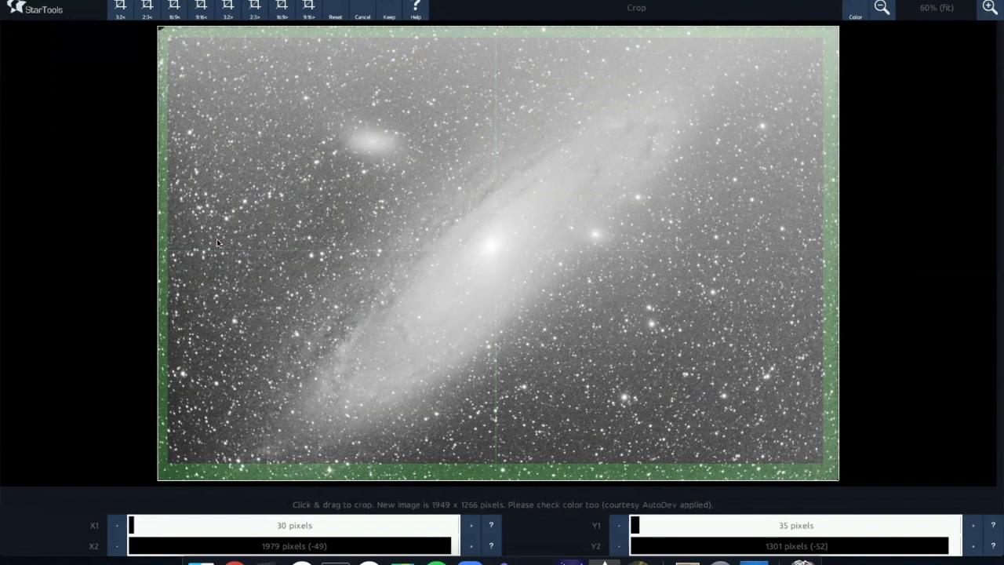
Narrow the crop region horizontally, setting X1 to 124 pixels and X2 to 1773 pixels.
left_click(151, 525)
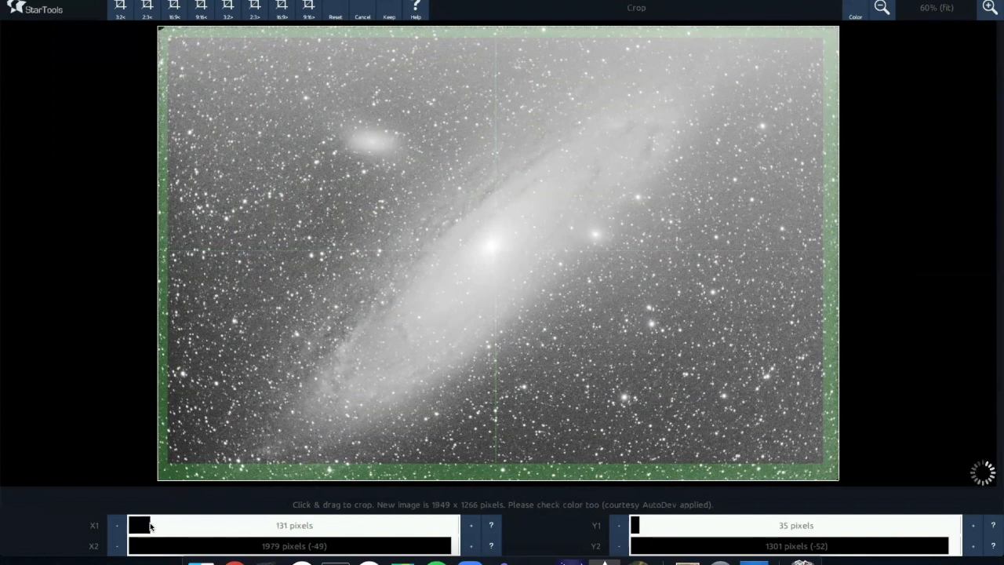
left_click(182, 524)
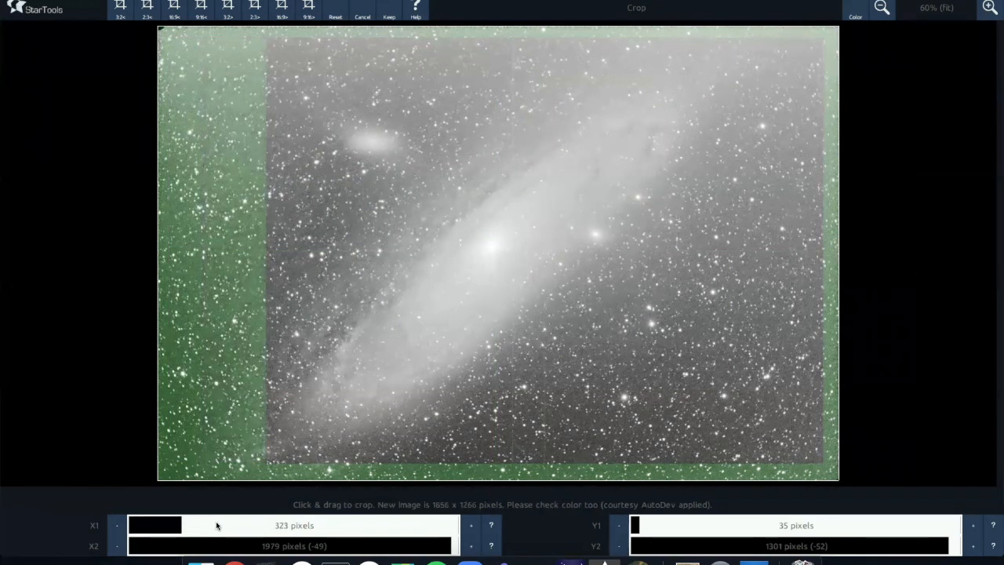
left_click(217, 524)
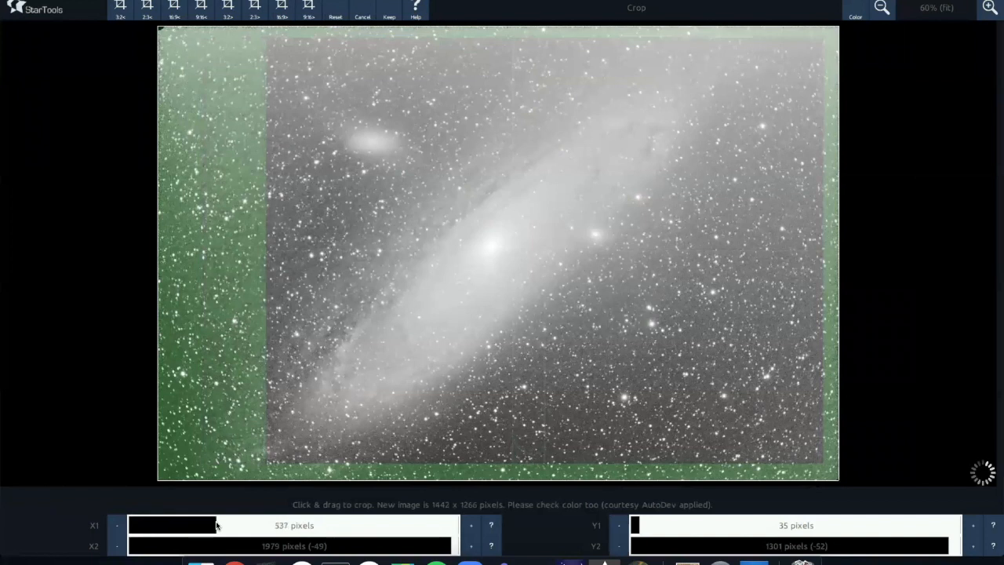
left_click(321, 525)
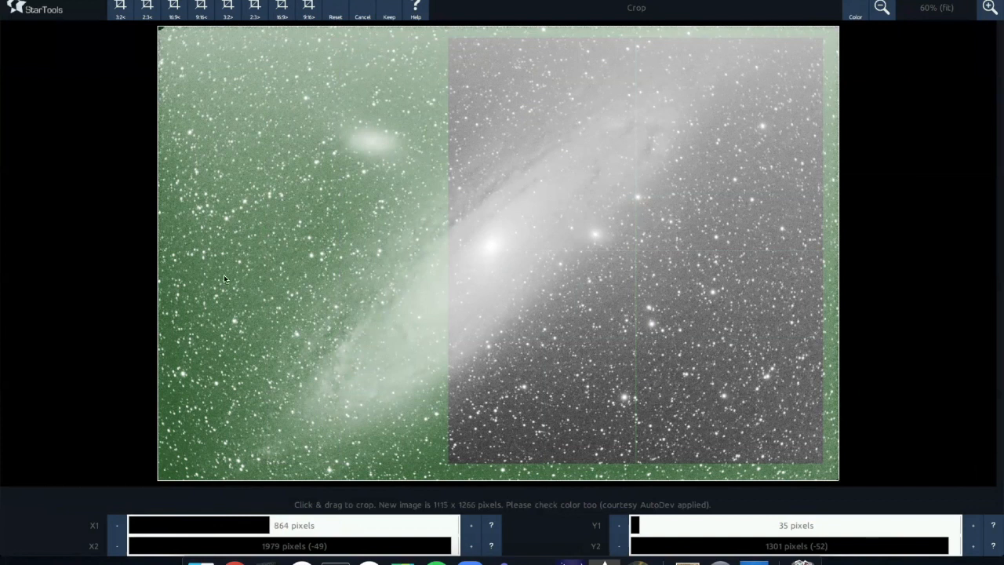
left_click(151, 525)
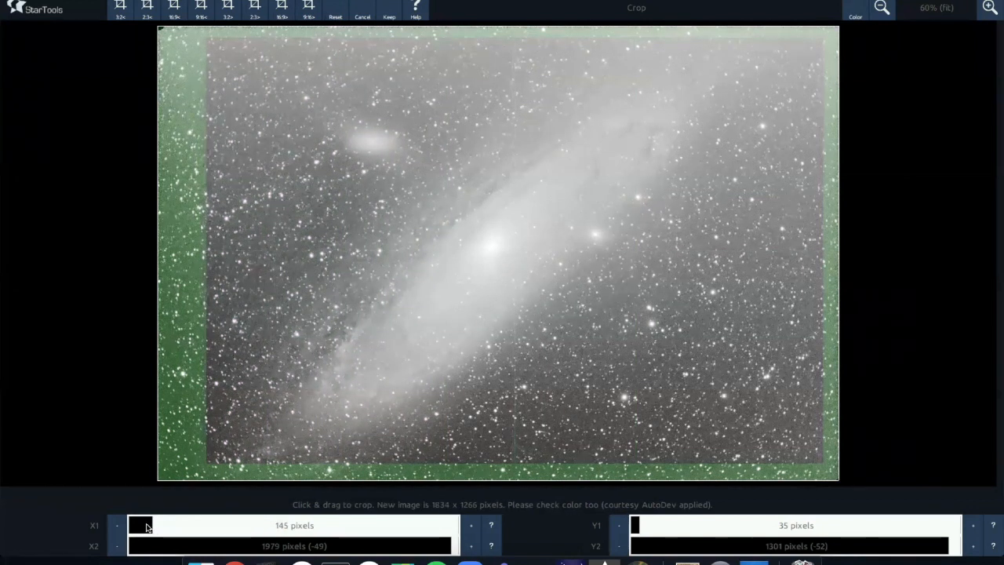
left_click(148, 525)
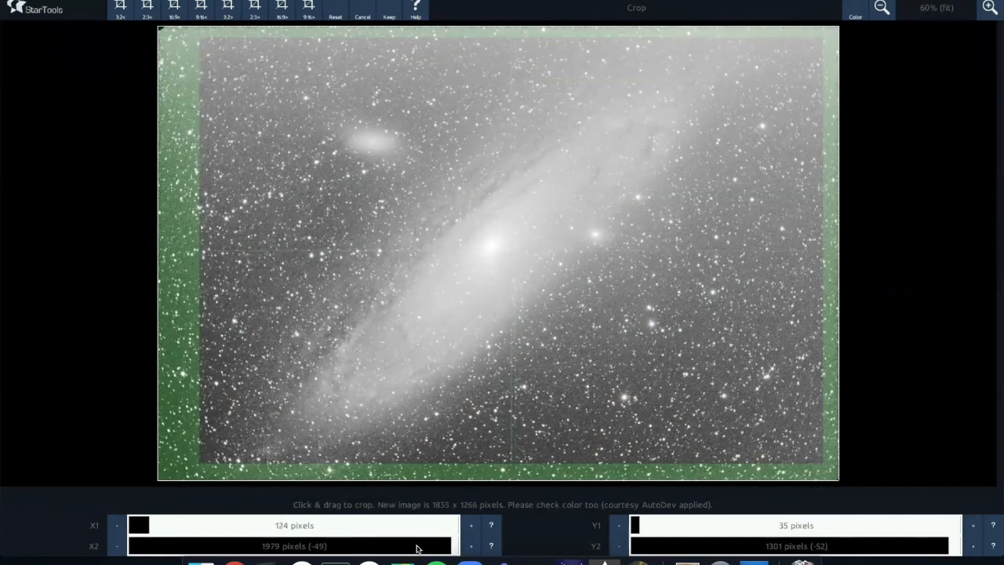
left_click(417, 547)
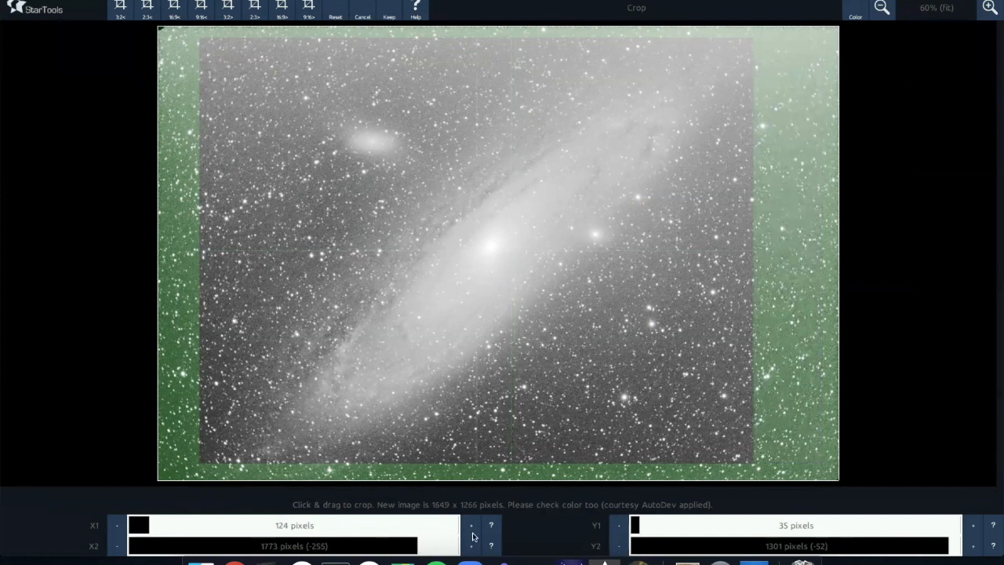
Tighten the crop region vertically, setting Y1 to 64 pixels and Y2 to 1277 pixels.
left_click(643, 526)
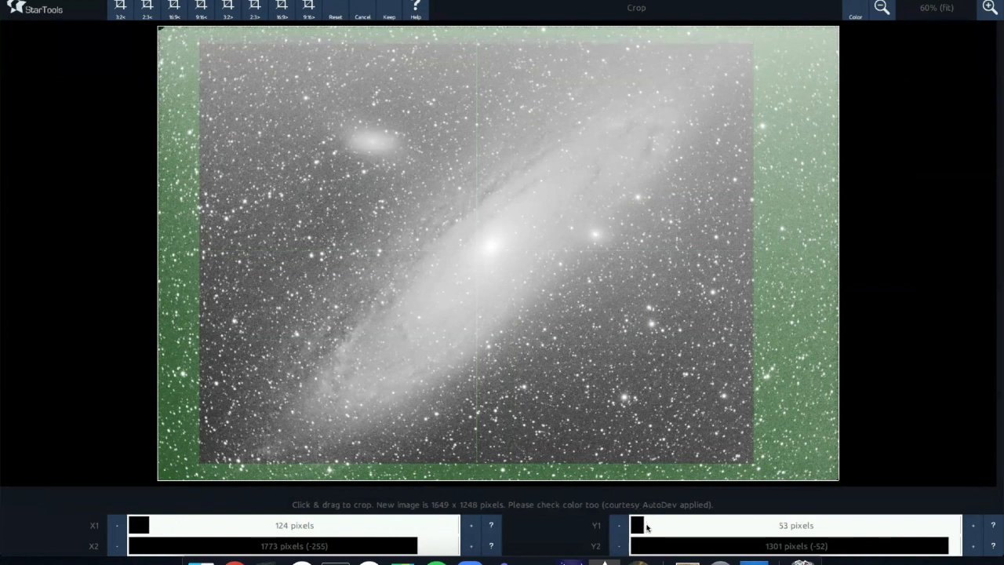
left_click(647, 526)
left_click(647, 526)
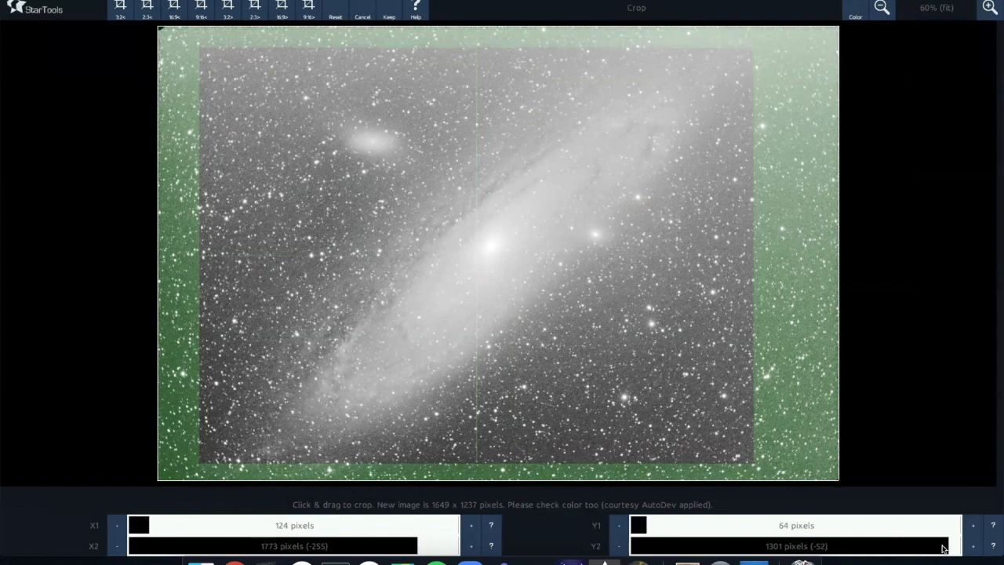
left_click(943, 546)
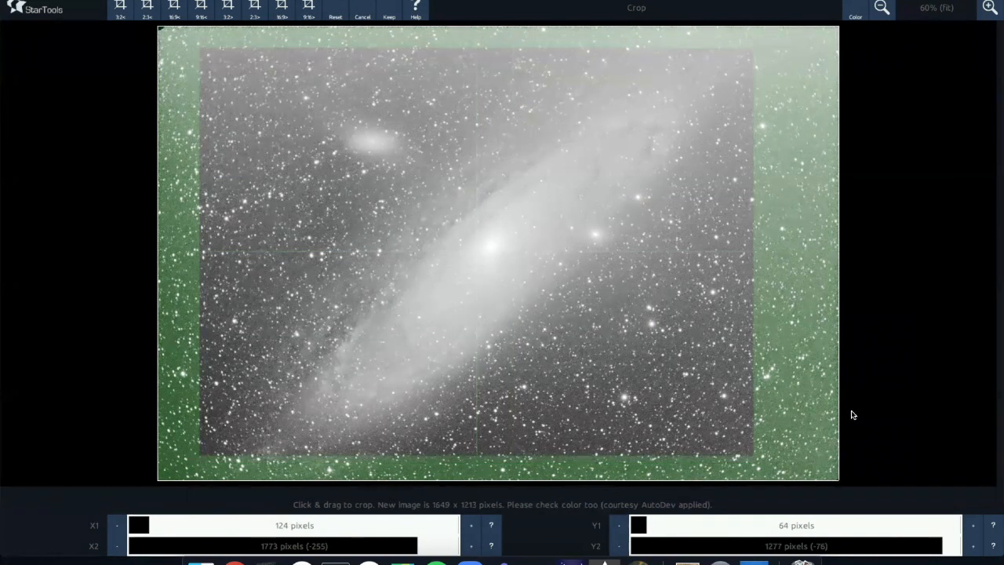
Extend the crop region's Y2 to 1286 pixels and keep the crop.
left_click(945, 548)
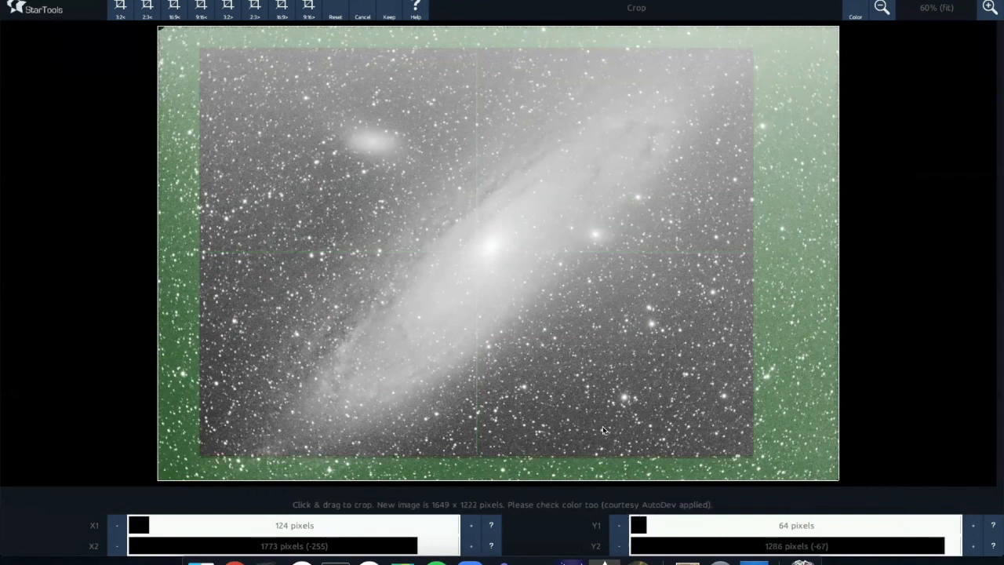
left_click(389, 12)
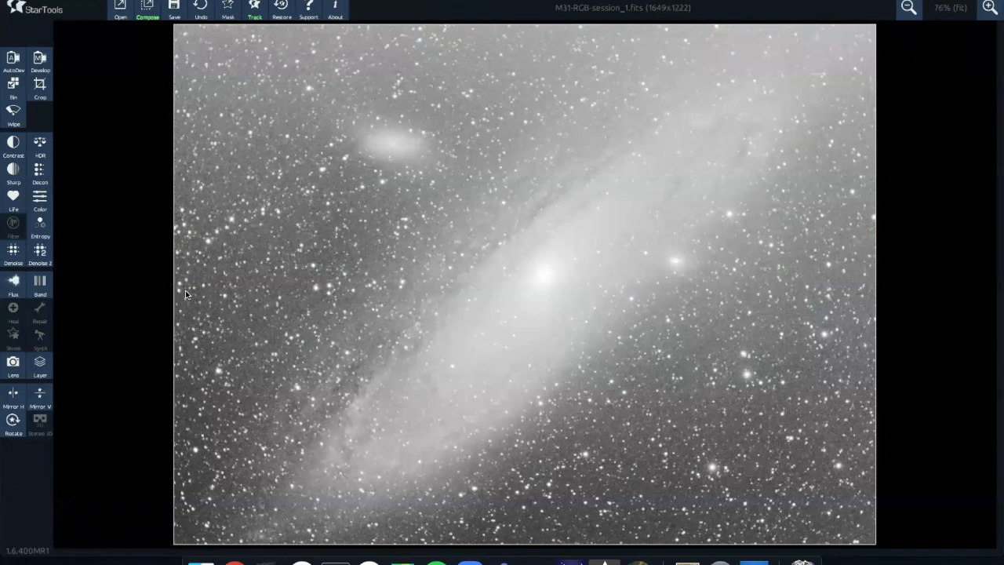
Rotate the cropped image by 180 degrees and keep the result.
left_click(13, 423)
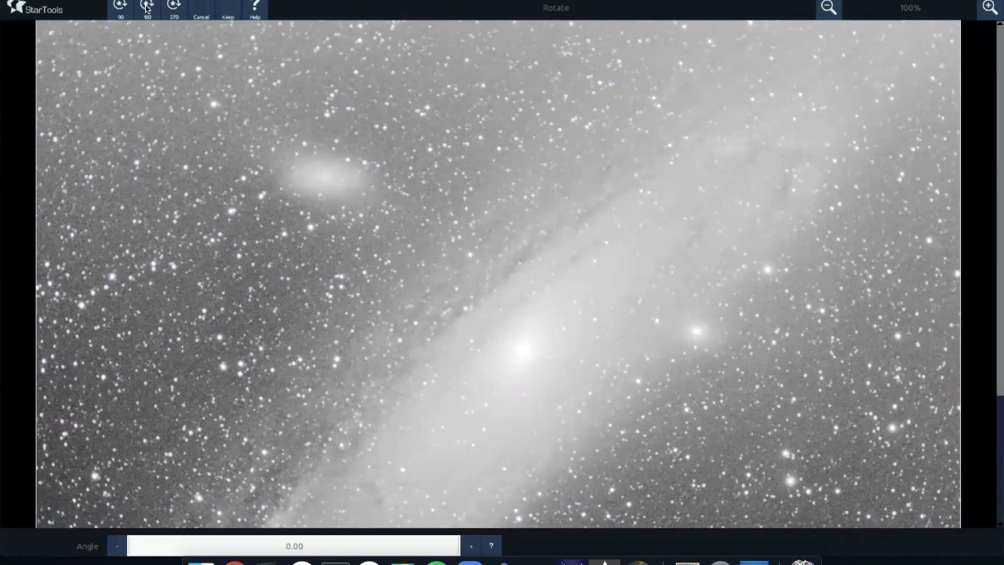
left_click(146, 8)
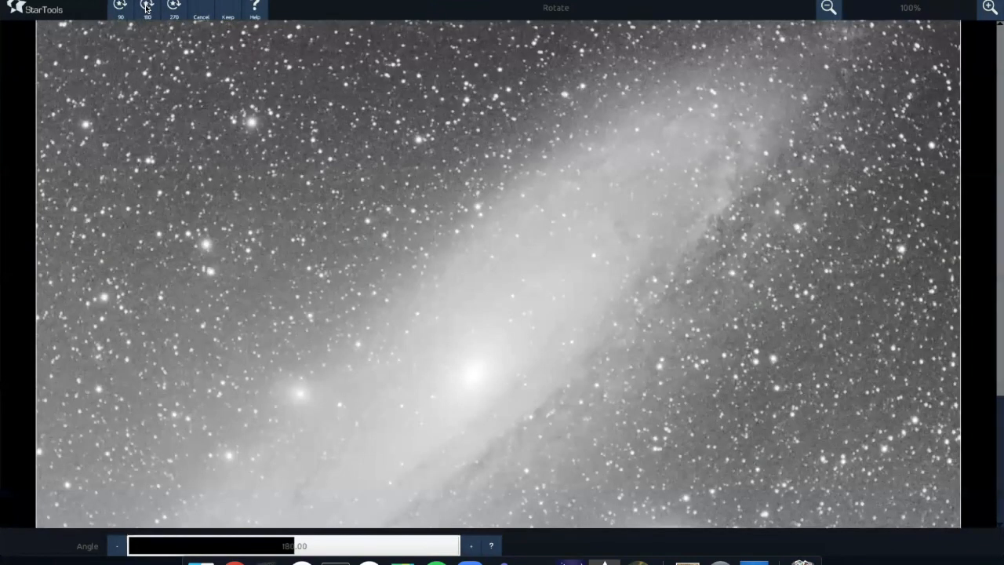
left_click(229, 9)
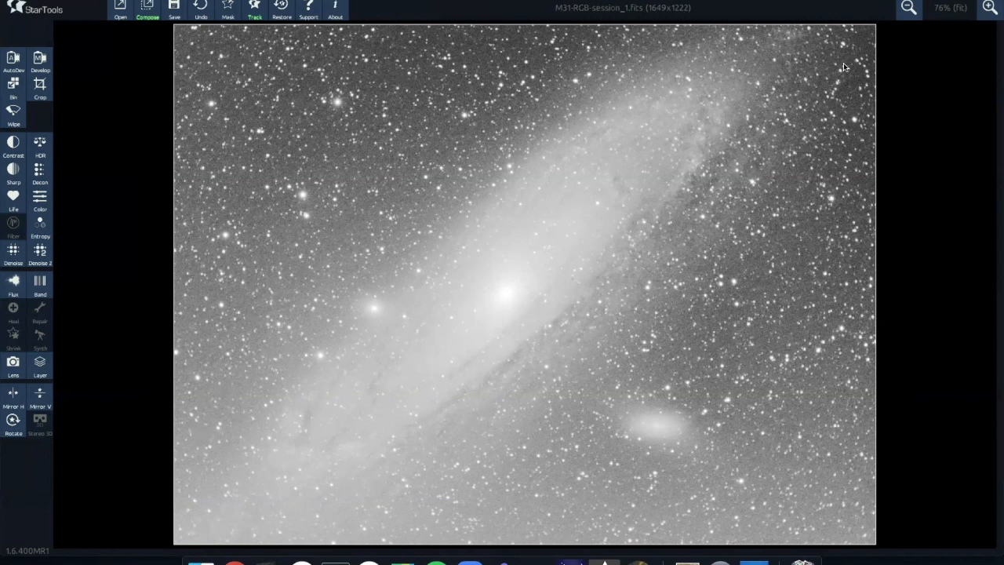
Open the Wipe module, set its Dark Anomaly Filter to 6 pixels and read the help for that parameter.
left_click(12, 113)
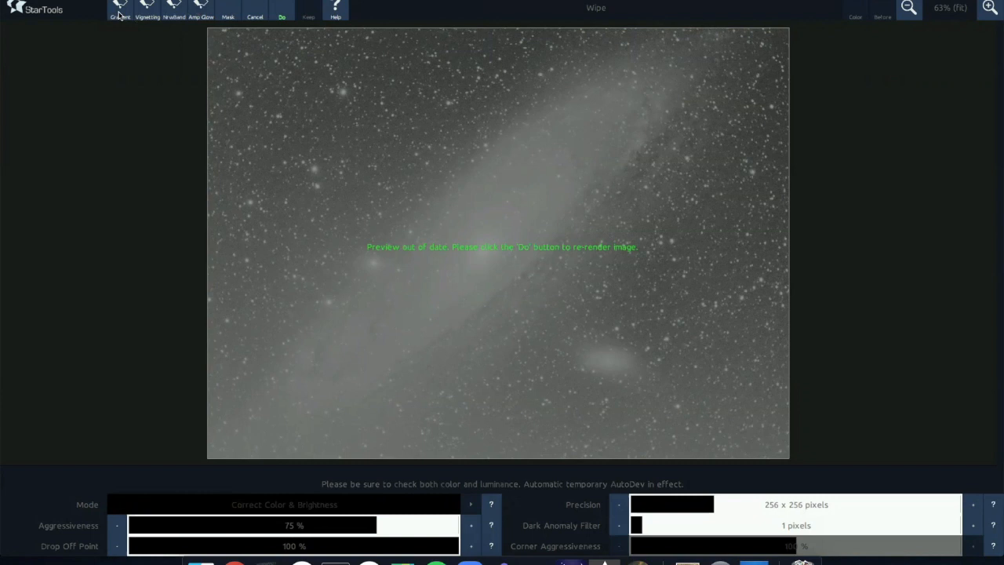
left_click(692, 526)
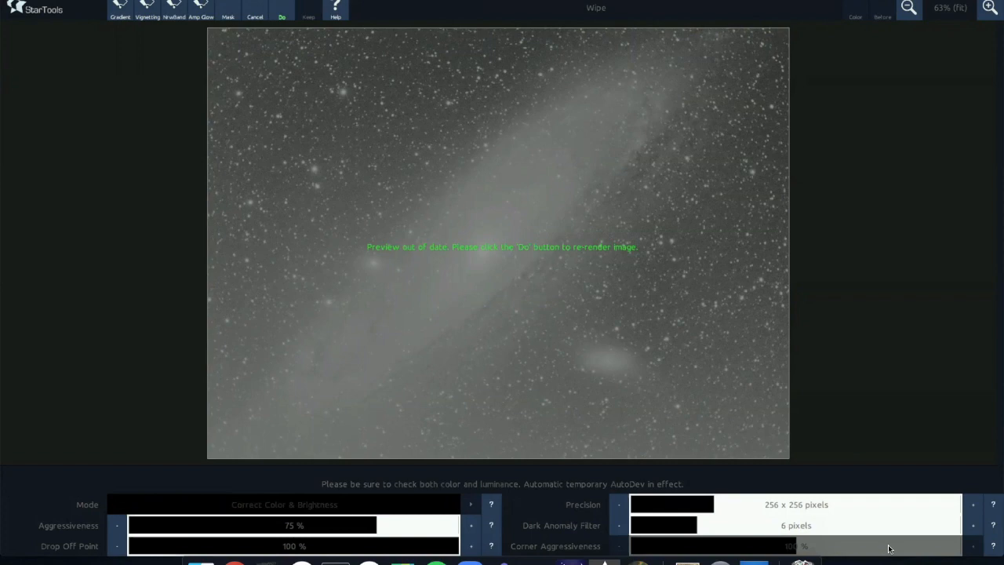
left_click(993, 526)
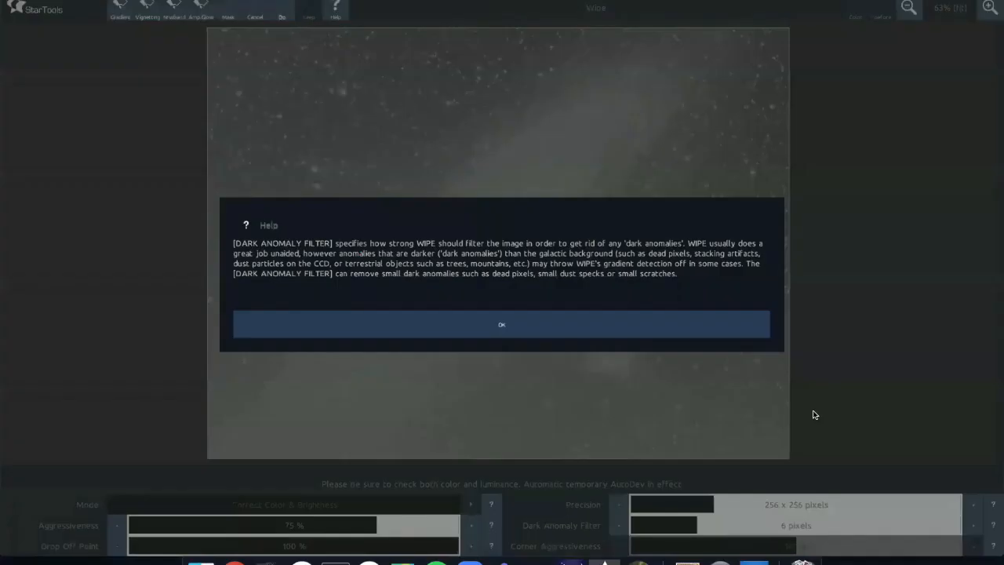
left_click(486, 325)
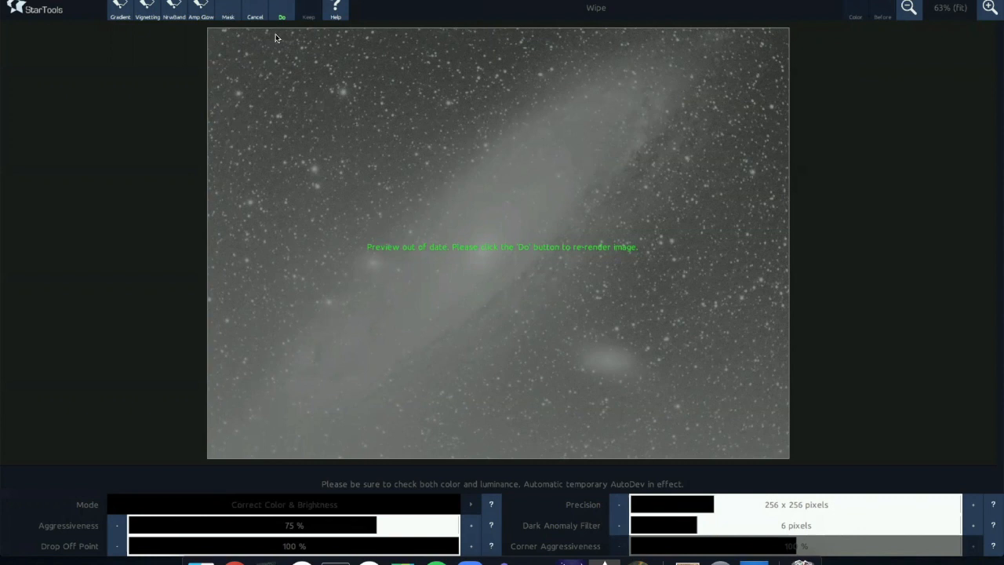
Clear the whole mask for Wipe and switch the mask's brush mode to Lasso.
left_click(228, 15)
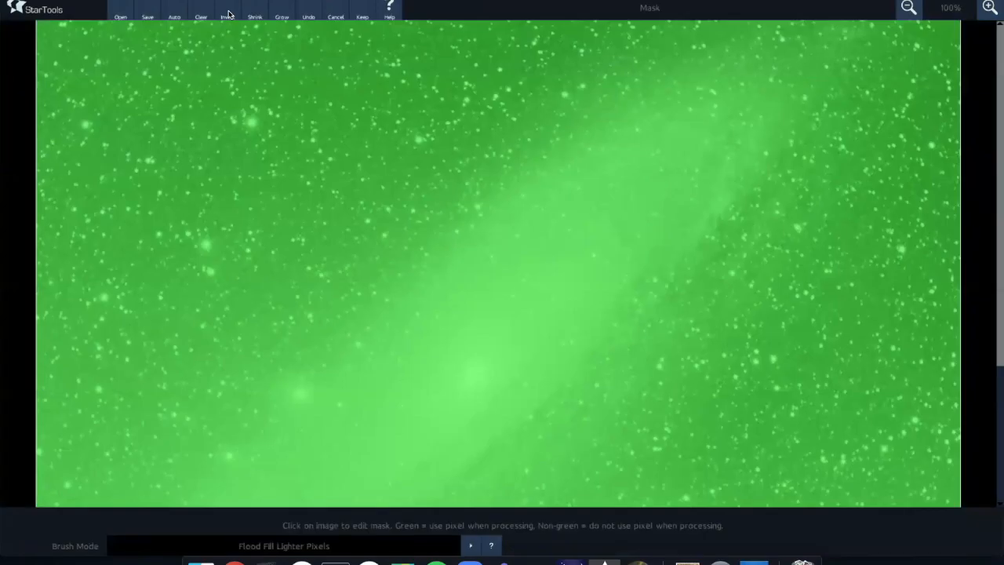
left_click(199, 12)
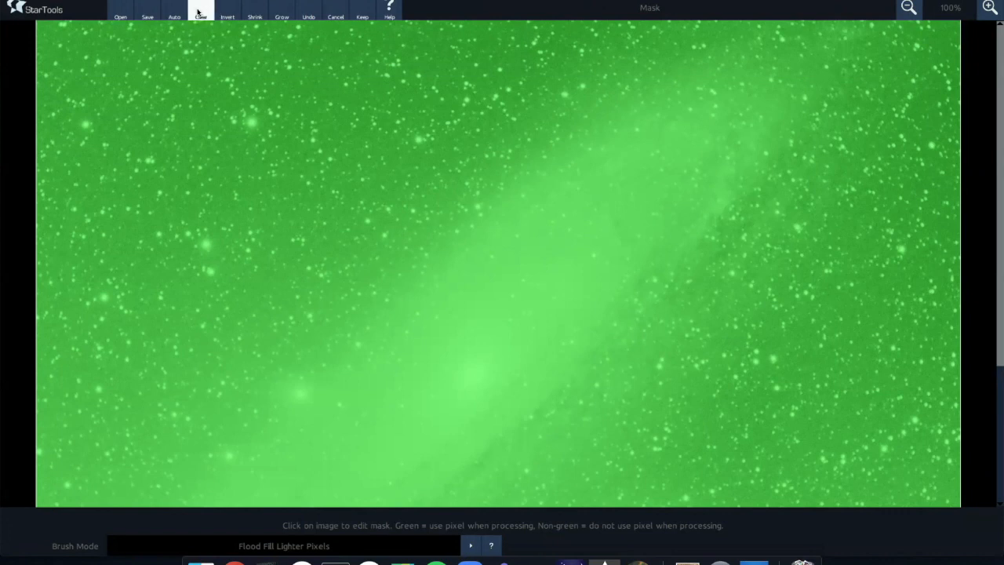
left_click(909, 8)
left_click(908, 8)
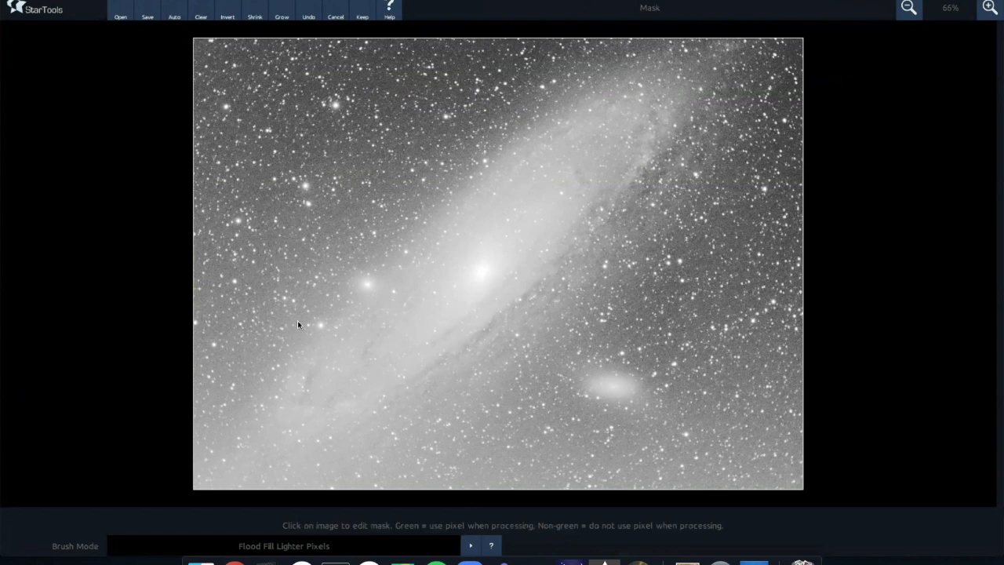
left_click(269, 549)
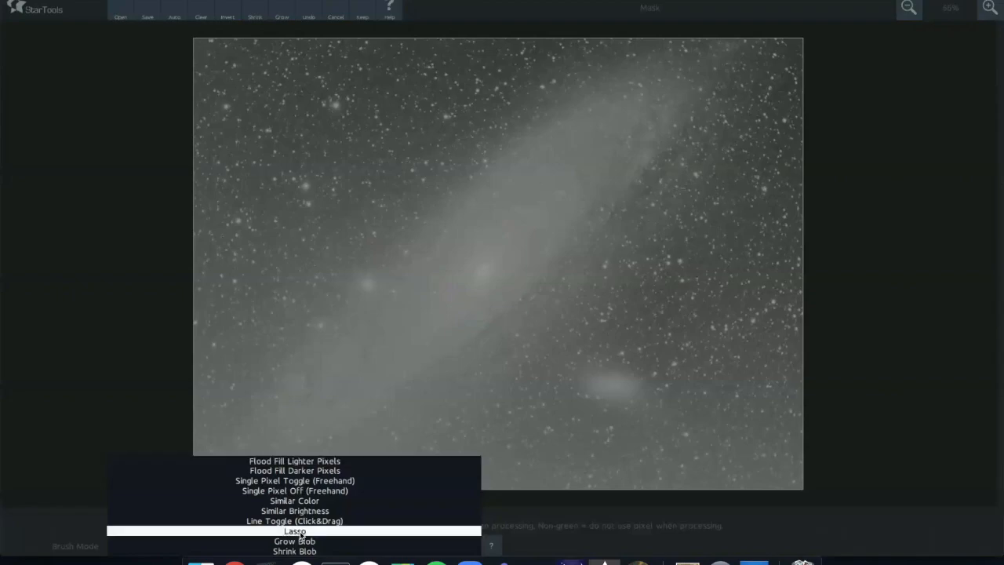
left_click(295, 531)
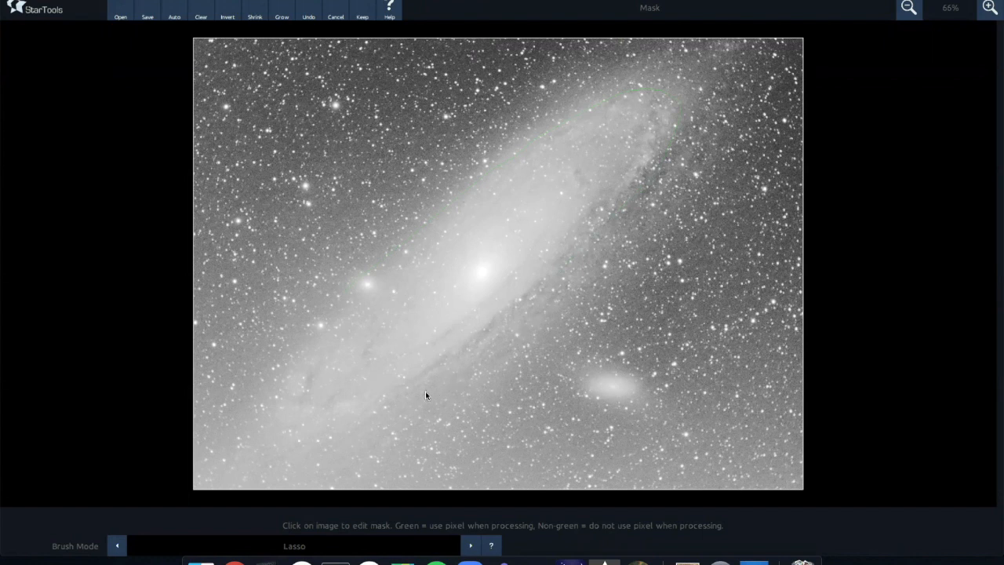
mouse_move(339, 431)
left_mouse_down()
mouse_move(300, 437)
mouse_move(276, 419)
left_mouse_up()
left_click_drag(332, 309, 333, 309)
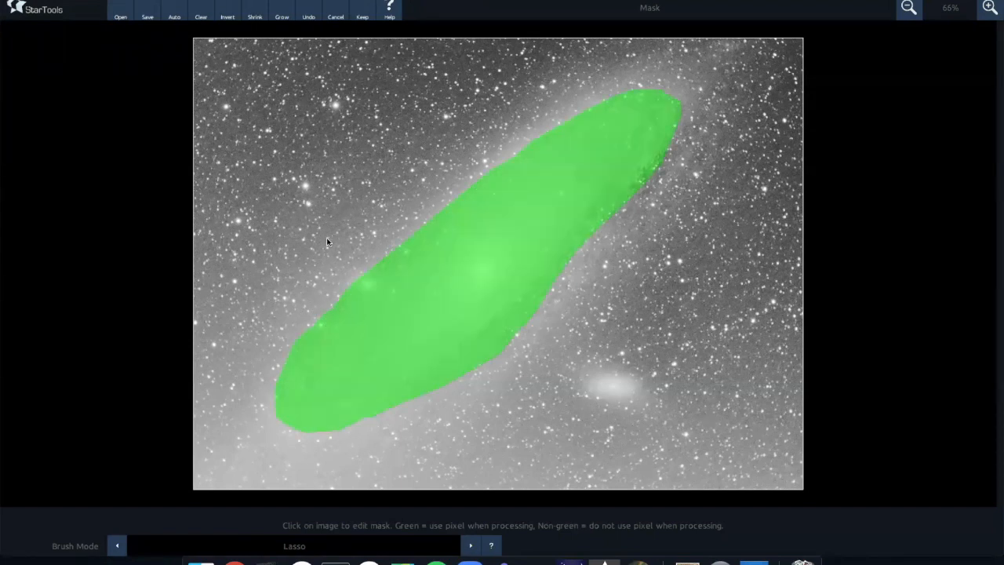
left_click(202, 12)
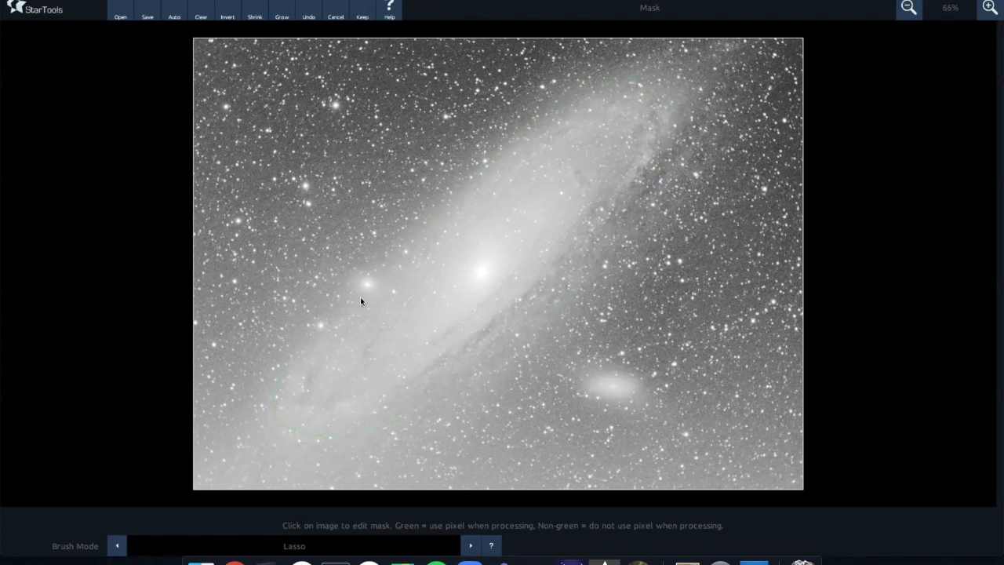
Exclude the galaxy from the mask by lassoing its disc and inverting the selection, and run Wipe with the kept mask.
left_click_drag(360, 296, 359, 296)
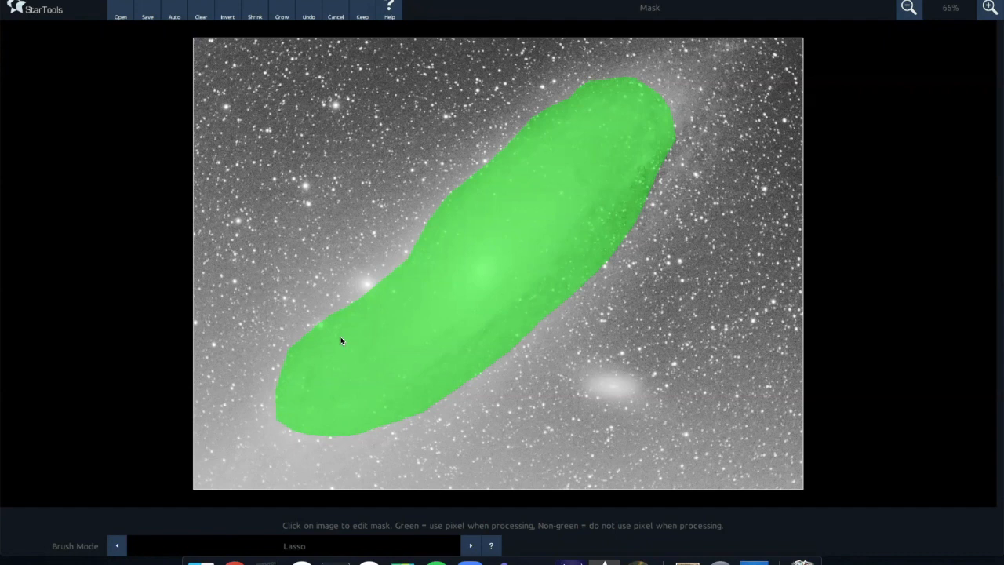
left_click(227, 16)
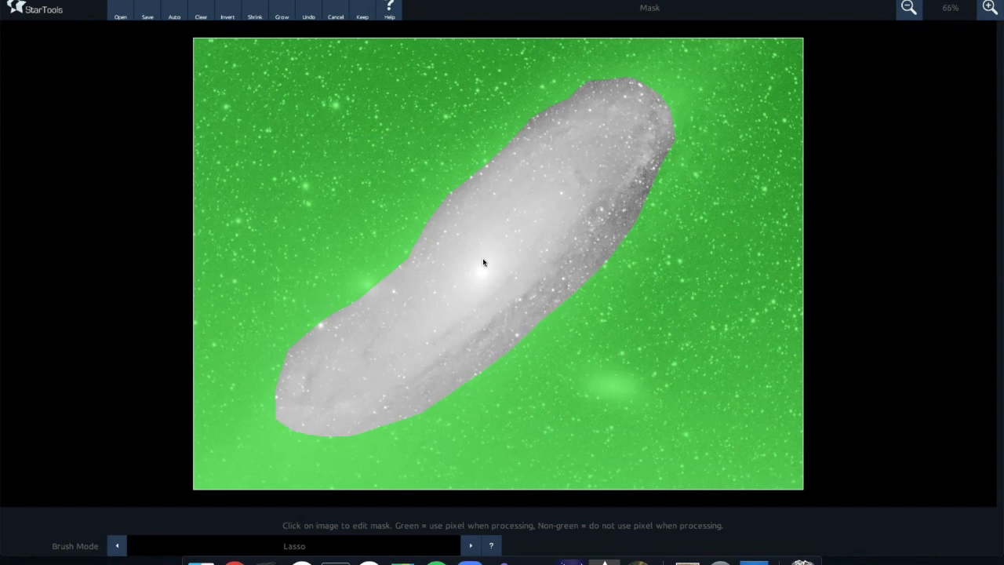
left_click(357, 11)
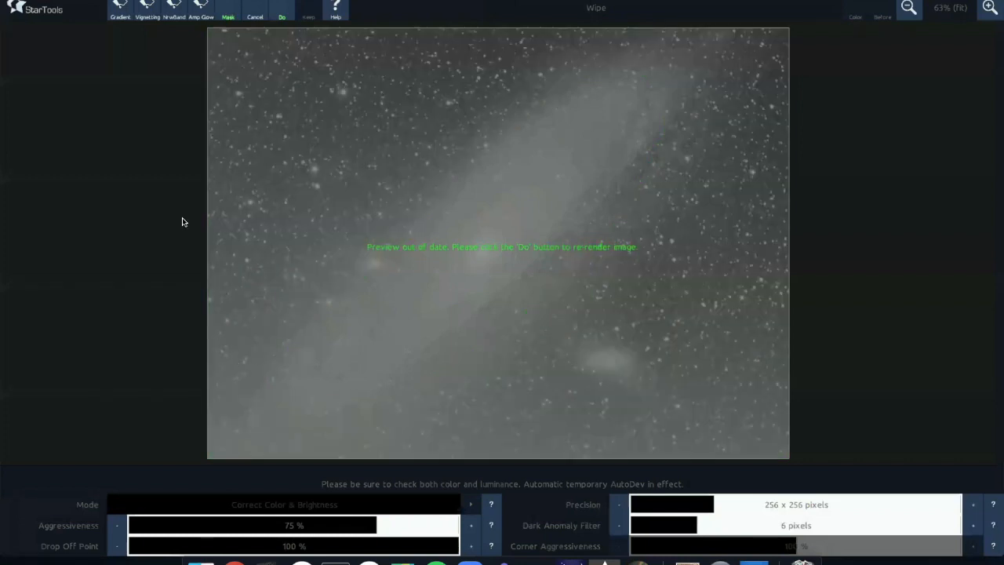
left_click(282, 11)
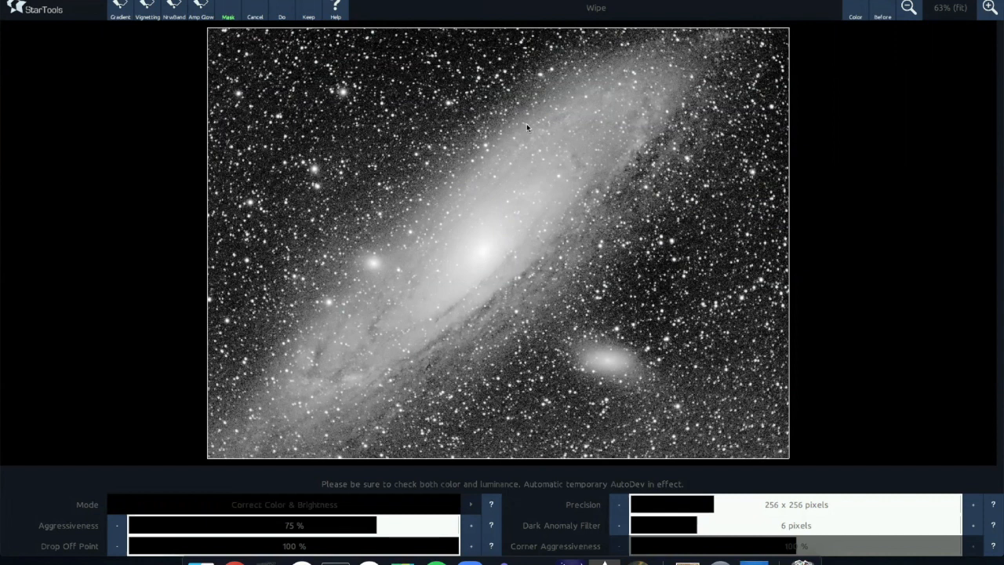
Examine the wiped image around the galaxy core at several magnifications and compare it with the version before Wipe.
left_click(990, 7)
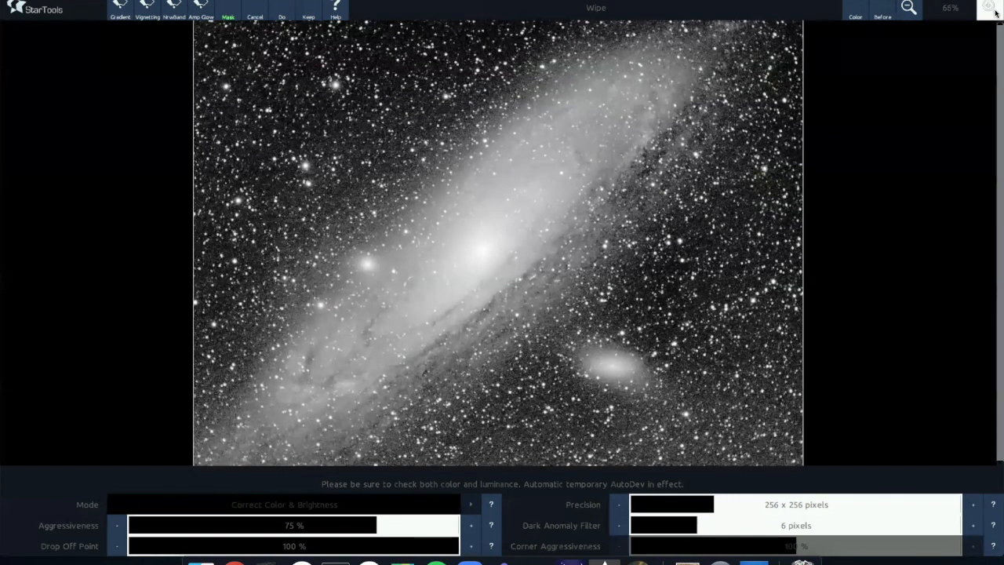
left_click(993, 9)
left_click(993, 9)
left_click(908, 7)
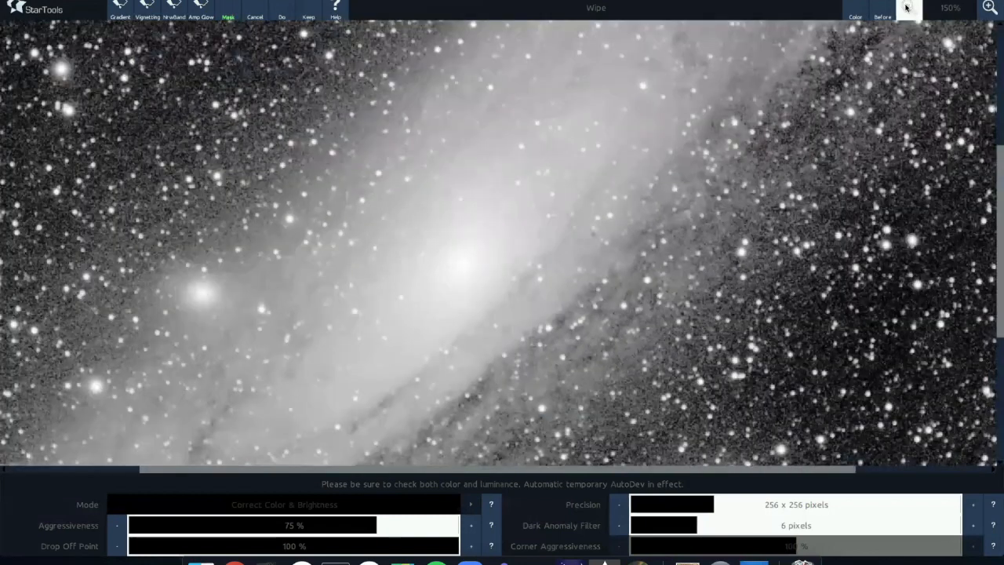
left_click(909, 8)
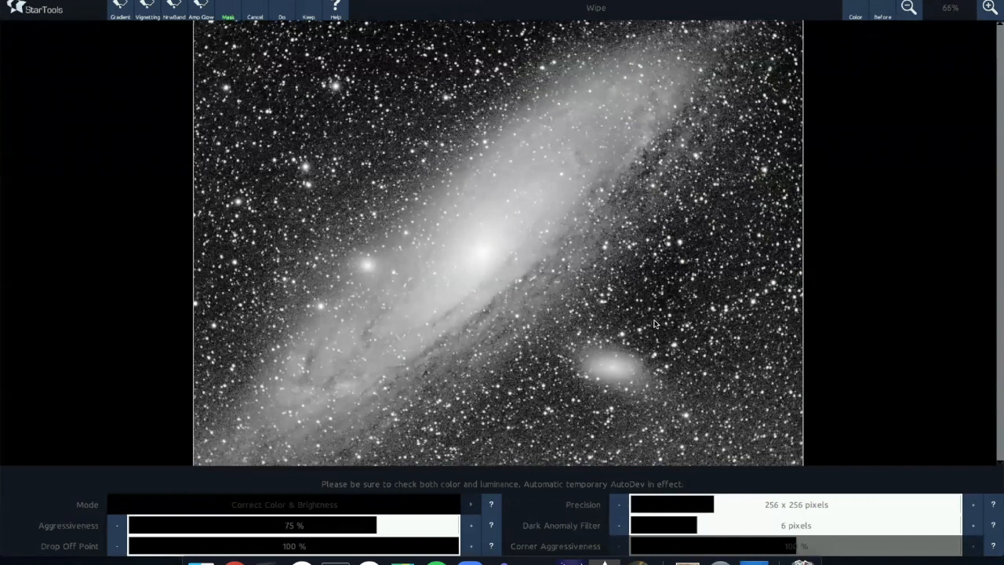
left_click(908, 7)
left_click(989, 7)
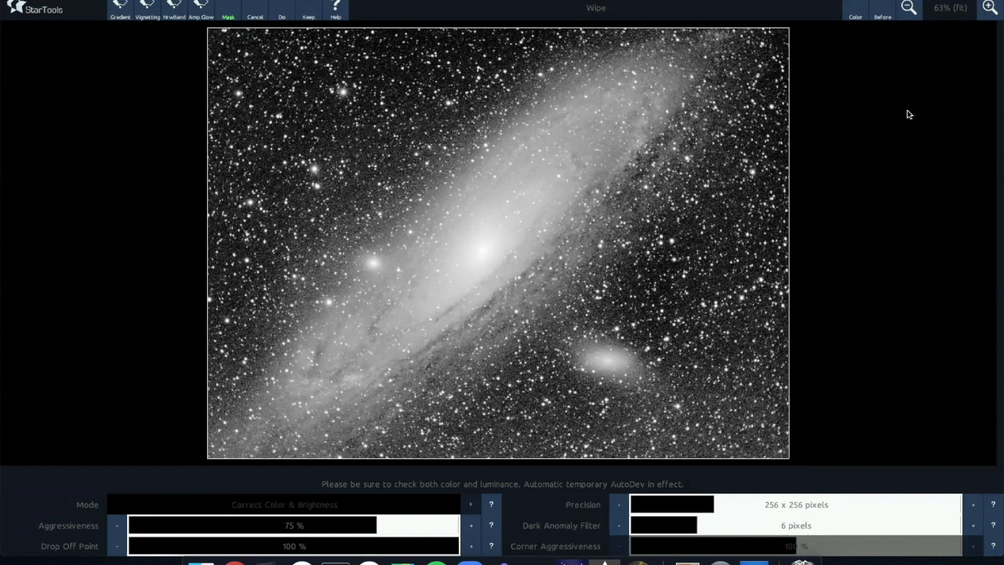
left_click(881, 12)
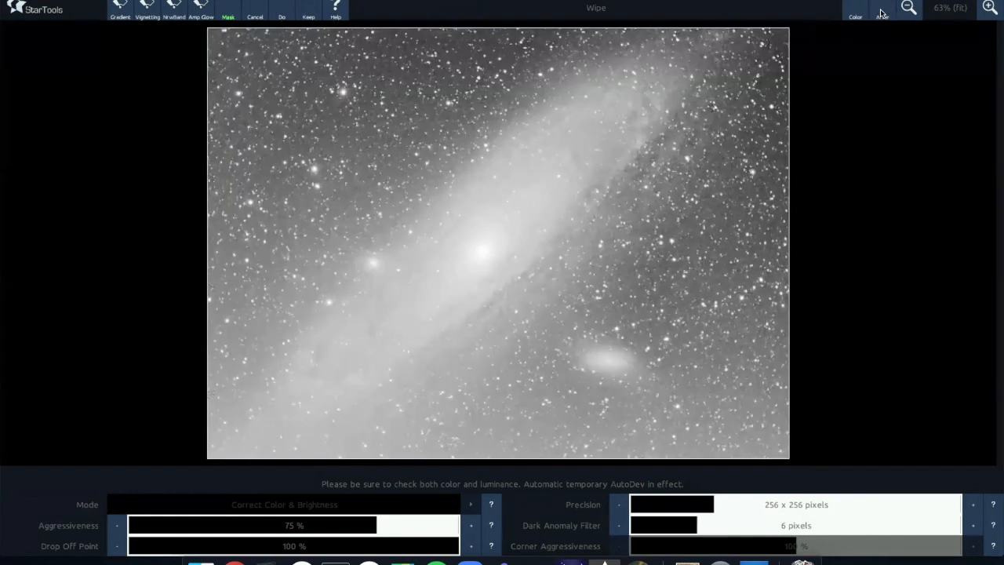
left_click(881, 12)
left_click(882, 12)
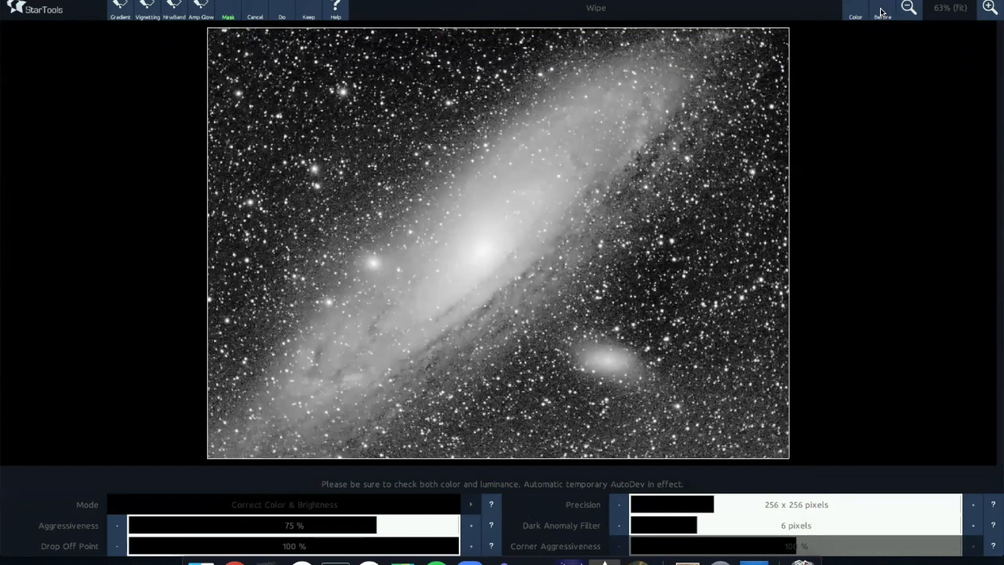
left_click(881, 12)
left_click(882, 12)
Keep the Wipe result.
left_click(309, 11)
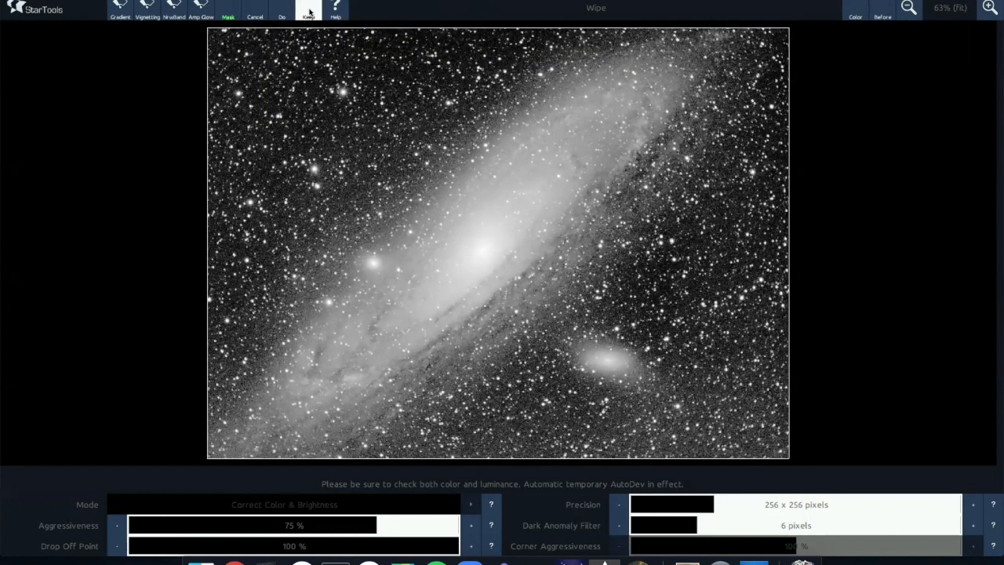
left_click(504, 310)
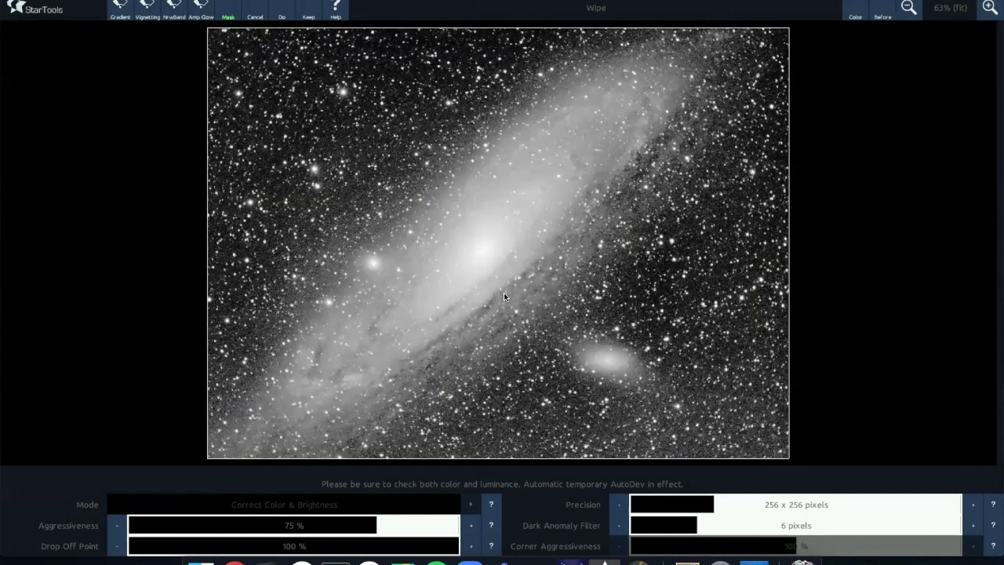
left_click(308, 13)
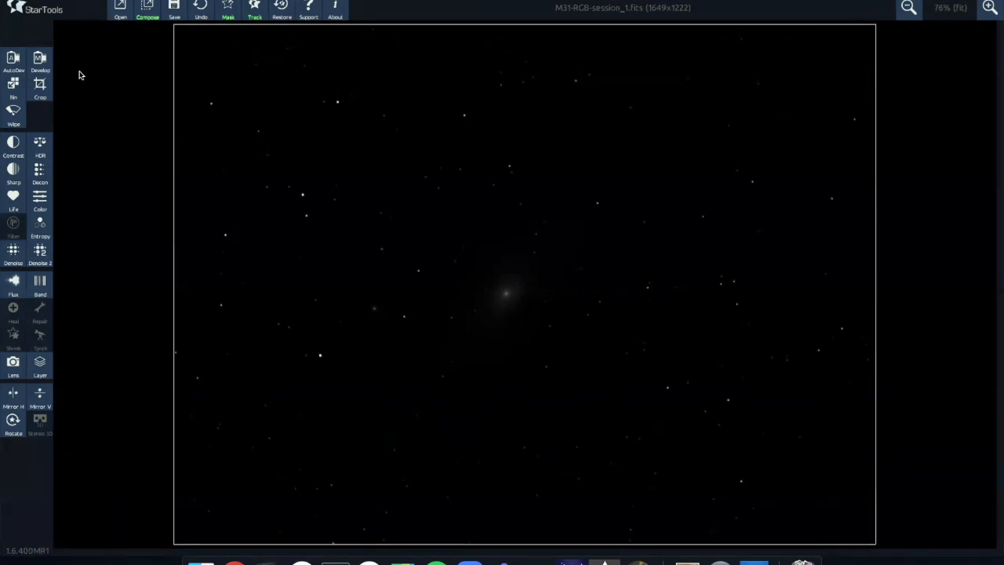
Redo the global stretch in Develop, raising Digital Development to 94.03 %.
left_click(40, 61)
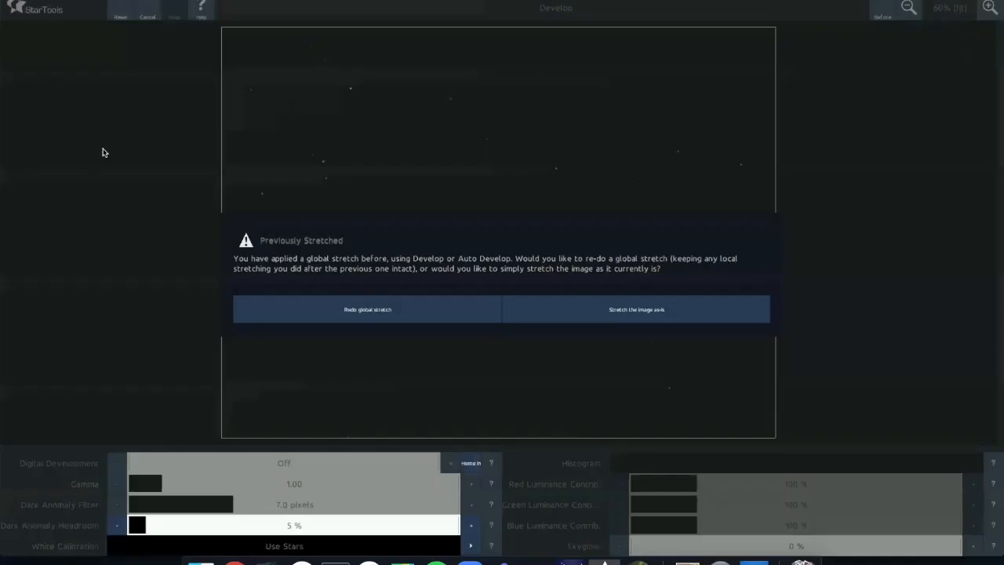
left_click(332, 313)
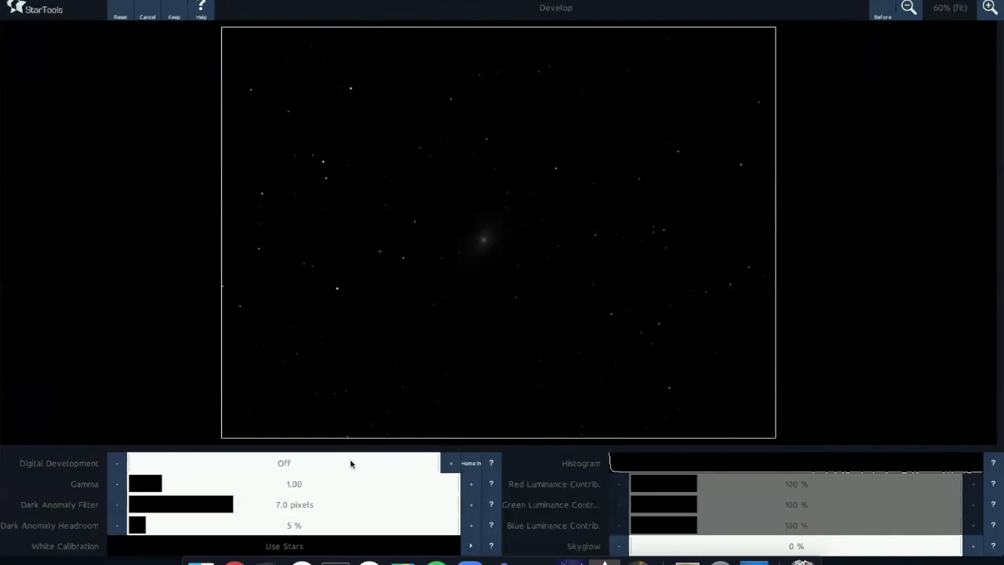
left_click(402, 463)
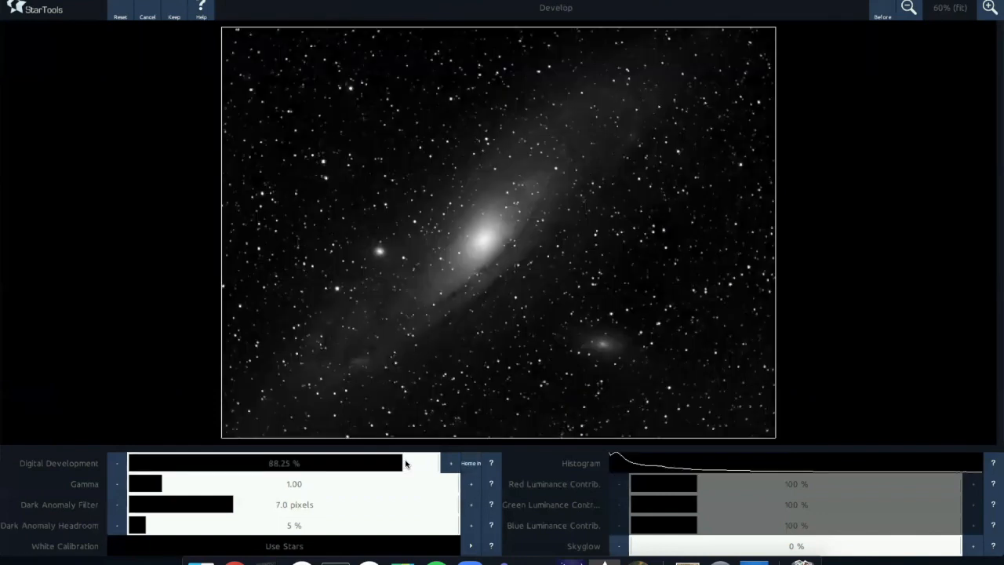
left_click(407, 465)
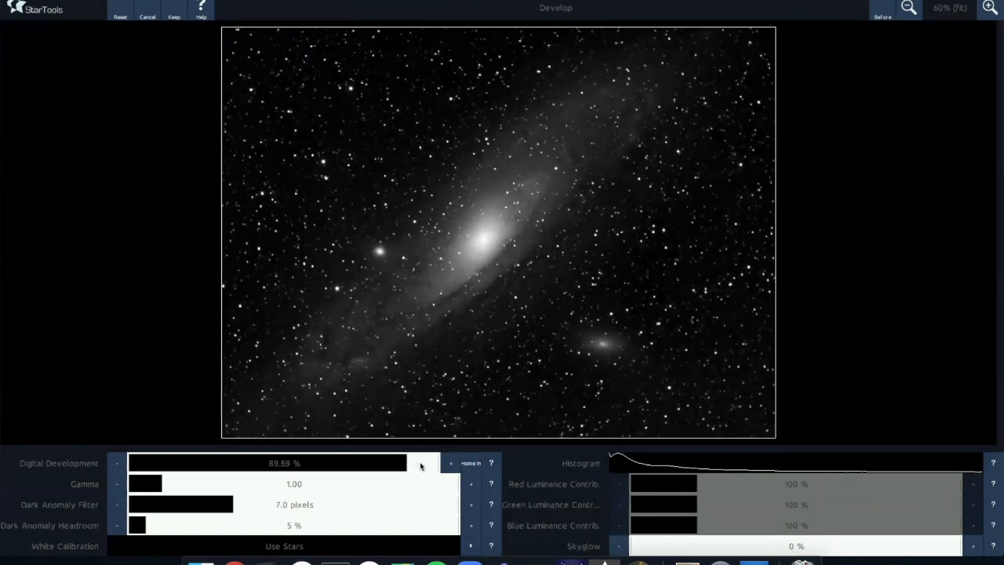
left_click(420, 464)
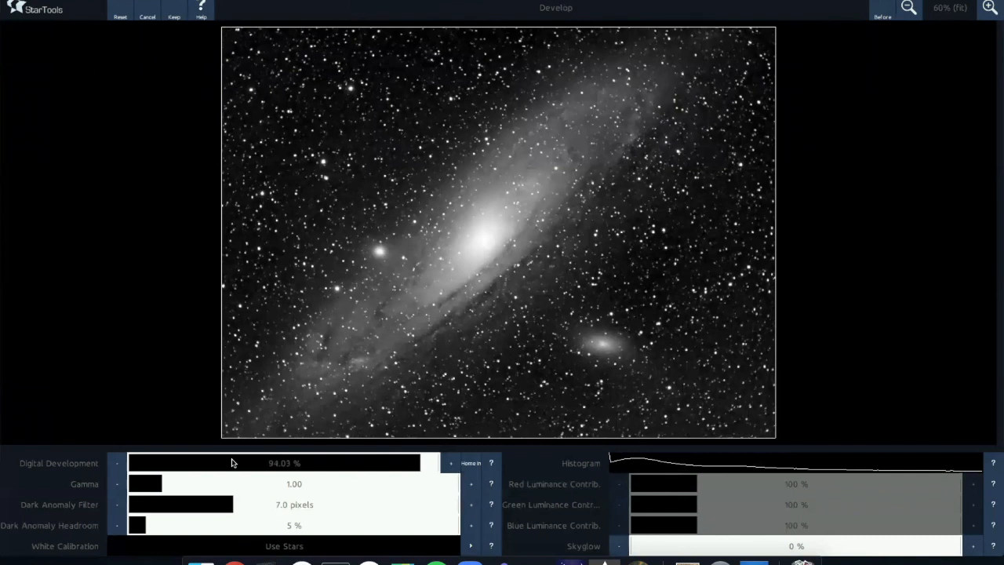
Try contrasting Digital Development strengths of 10.85 %, 92.22 %, 2.53 % and 97.29 %.
left_click(162, 464)
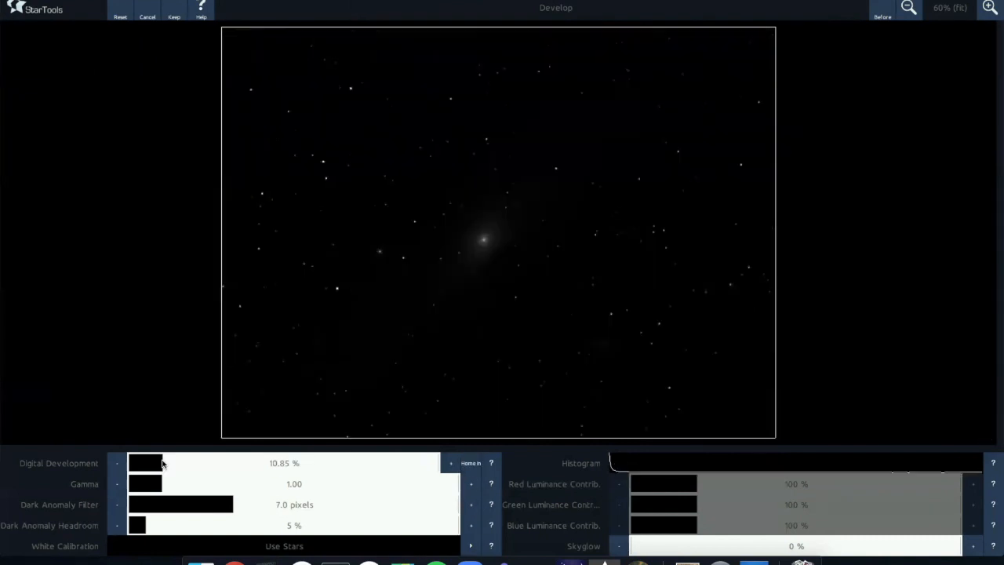
left_click(415, 466)
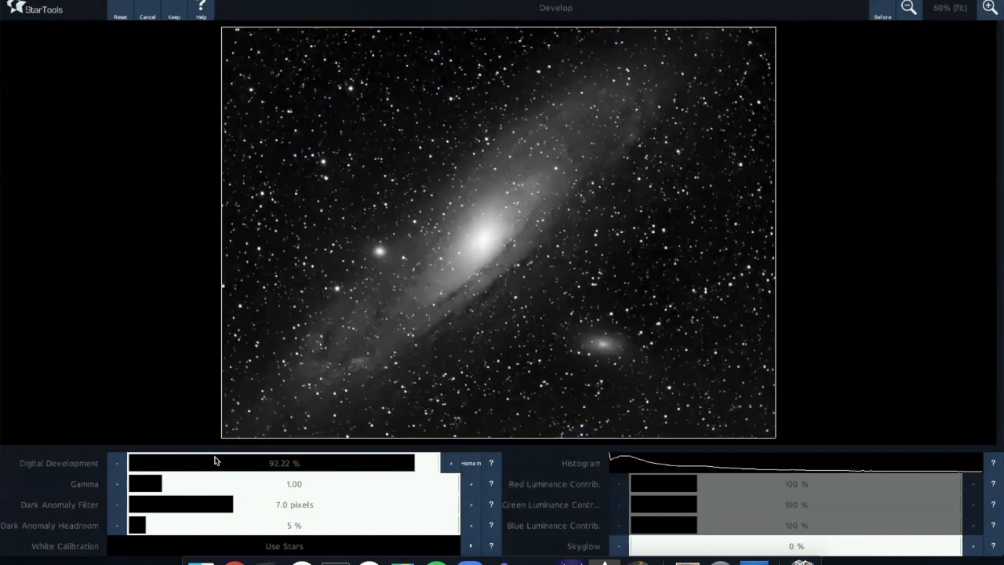
left_click(136, 465)
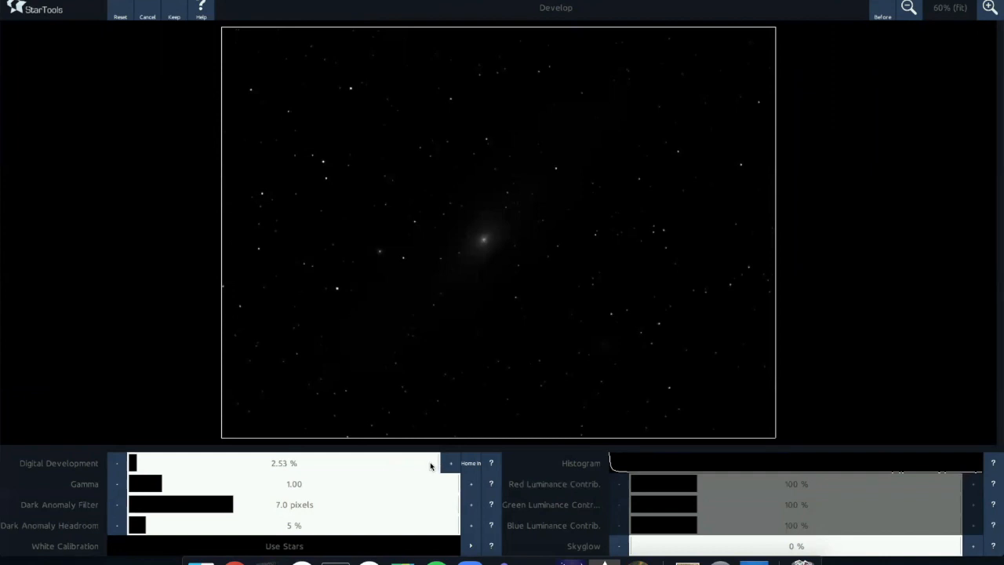
left_click(430, 466)
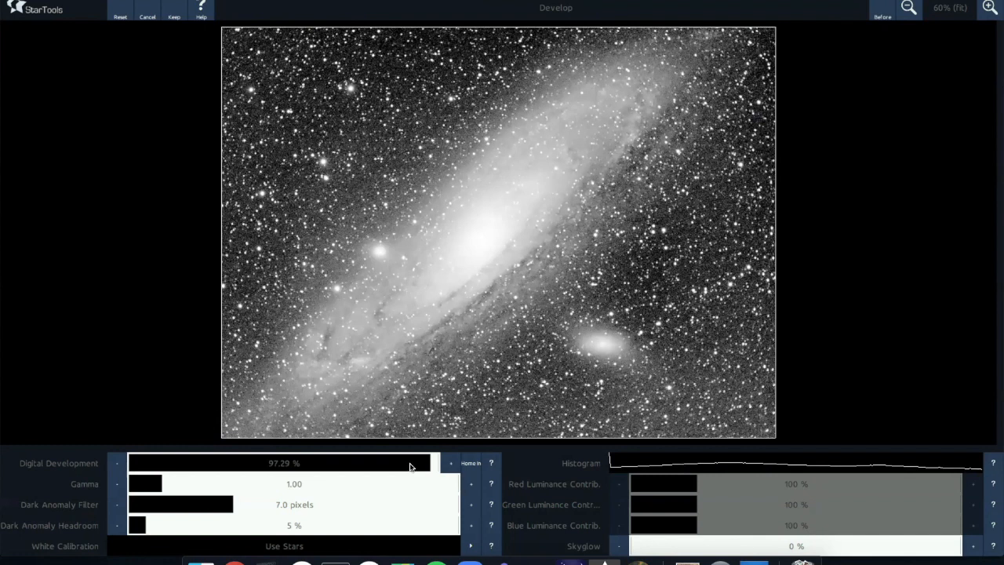
Fine-tune Digital Development to 91.14 % and keep the stretch.
left_click(410, 464)
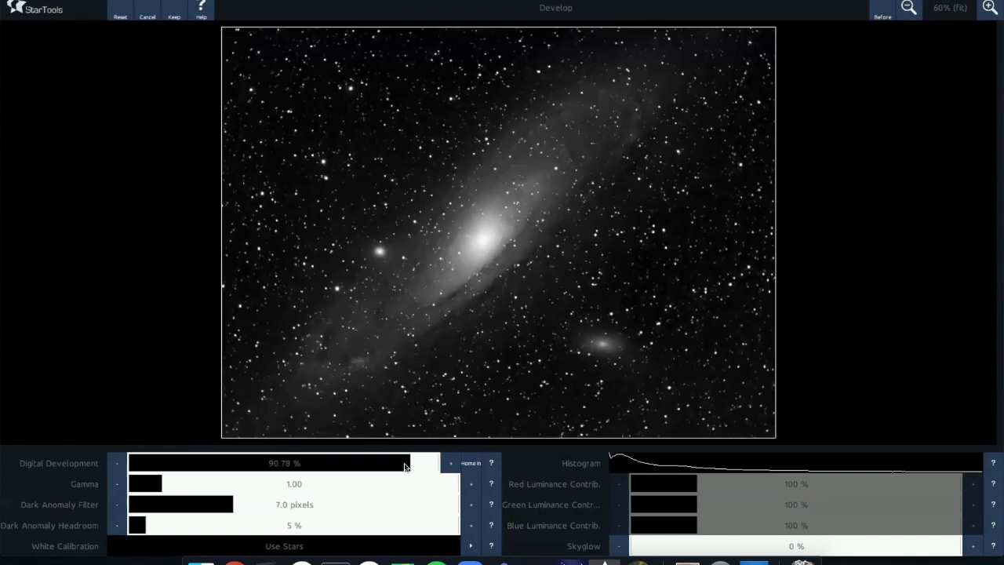
left_click(403, 465)
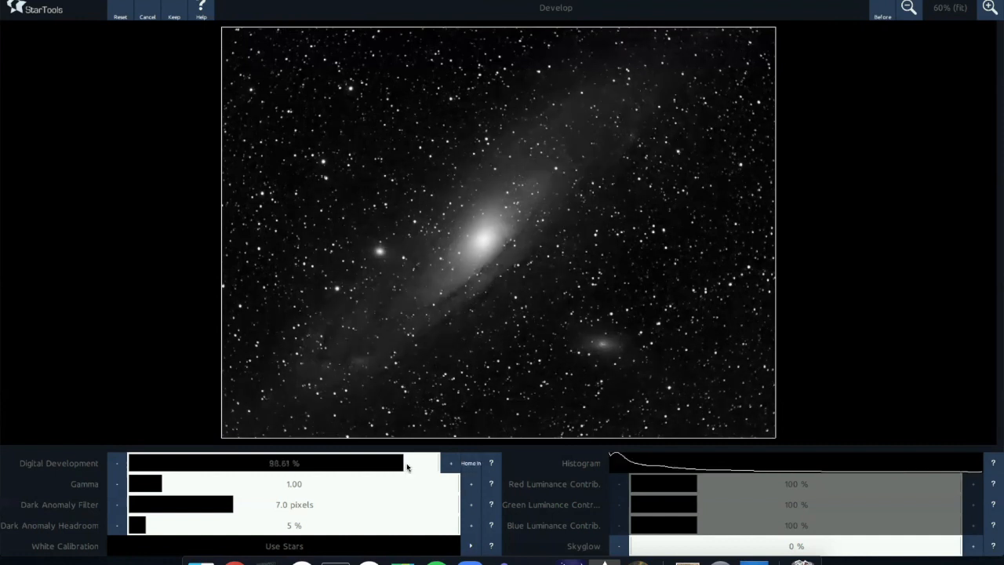
left_click(408, 466)
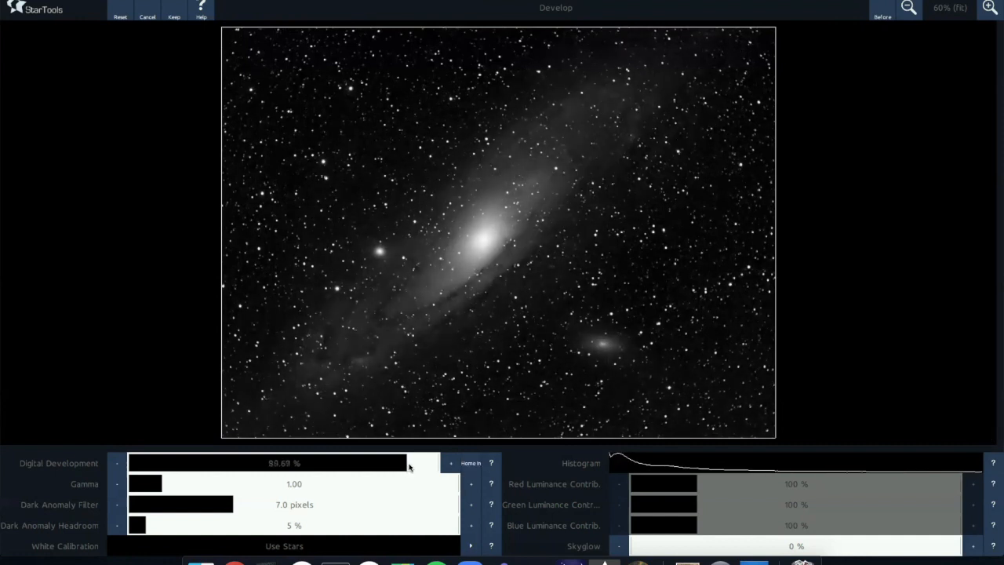
left_click(408, 466)
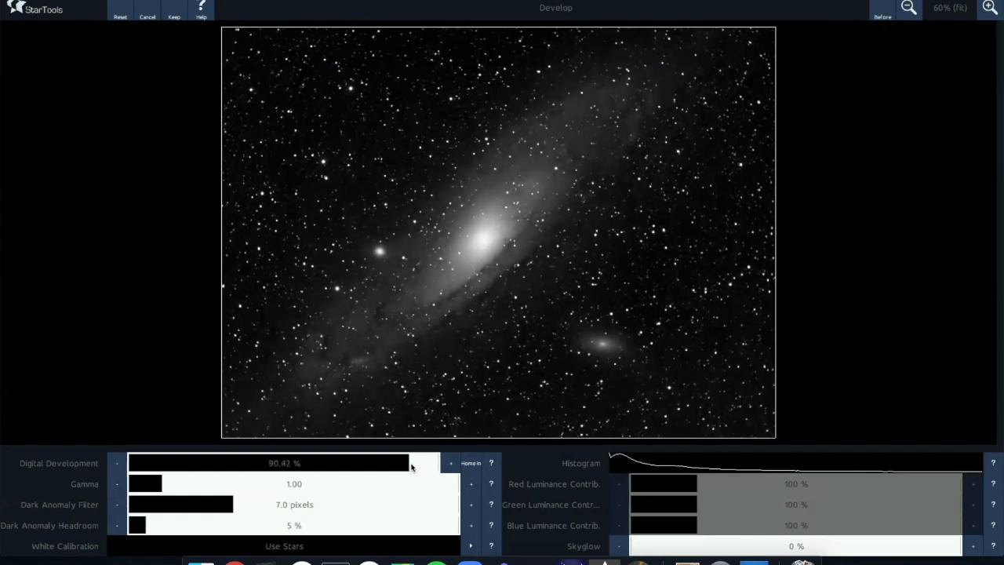
left_click(411, 466)
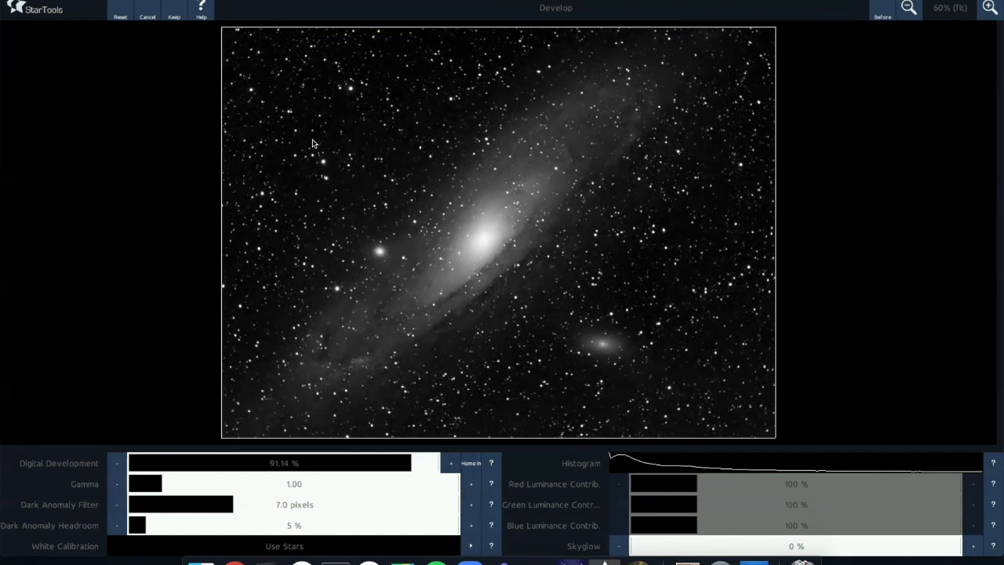
left_click(174, 13)
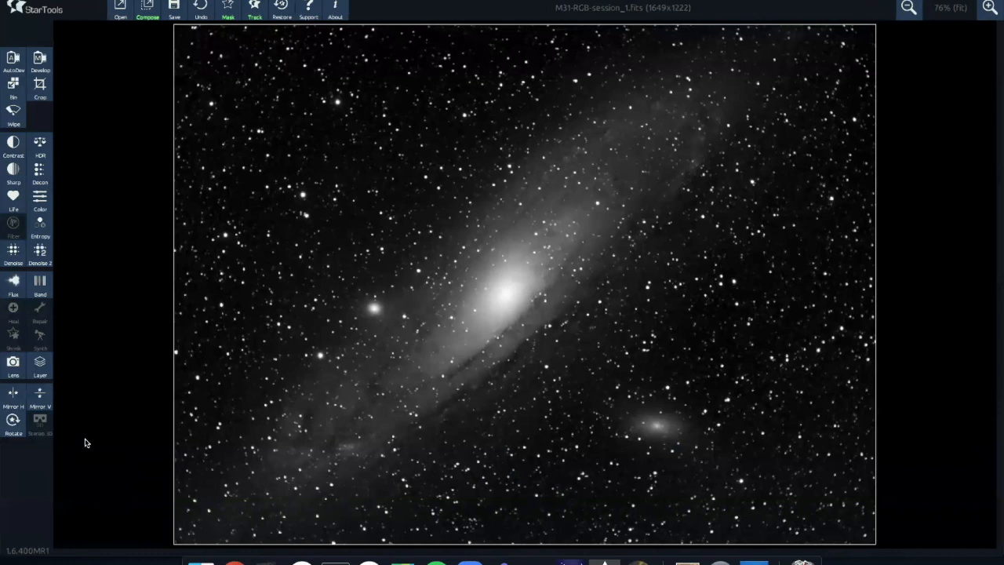
Apply HDR with the Reveal DSO Core preset, a detail size range of 1997 pixels and a strength of 2.2.
left_click(40, 153)
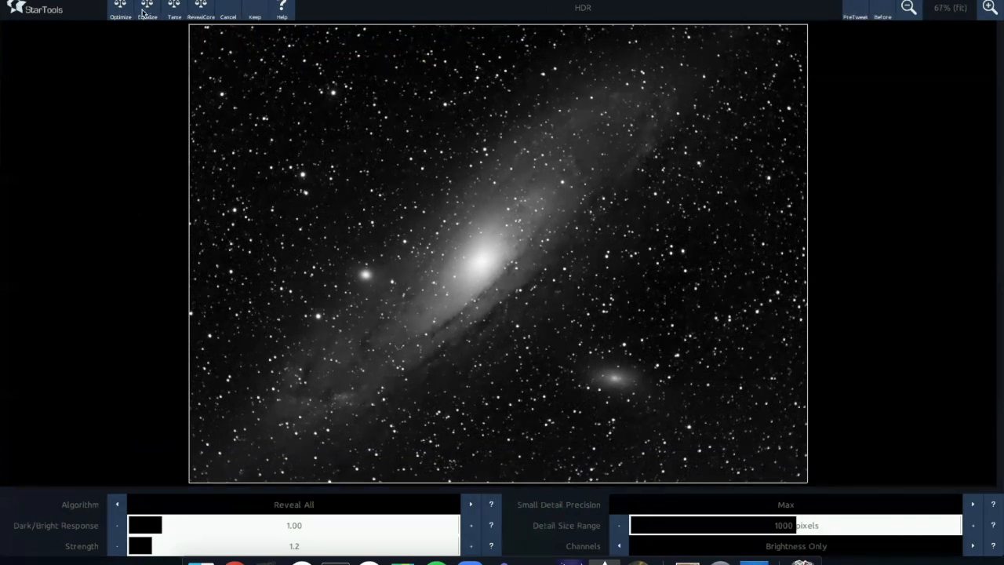
left_click(201, 7)
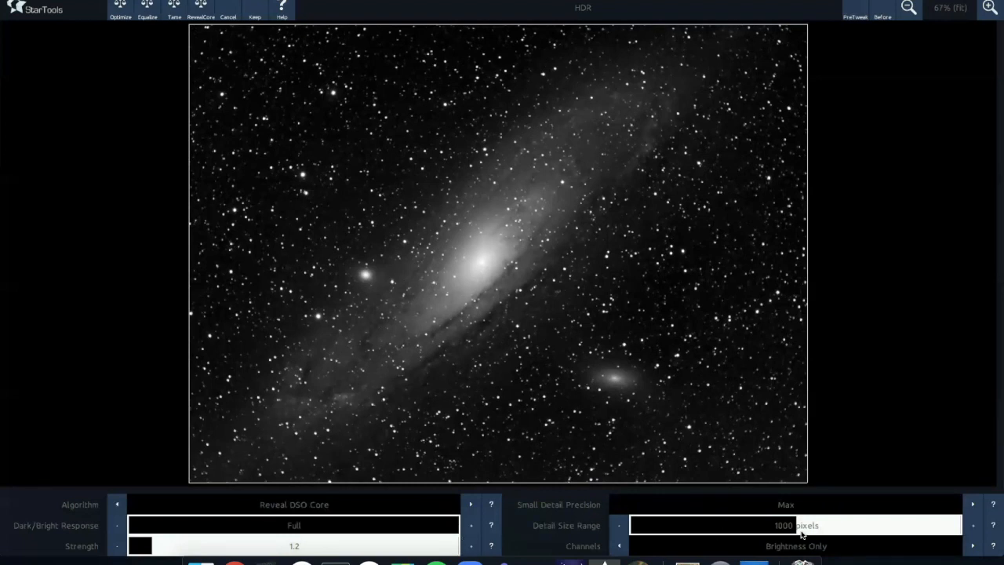
left_click(962, 525)
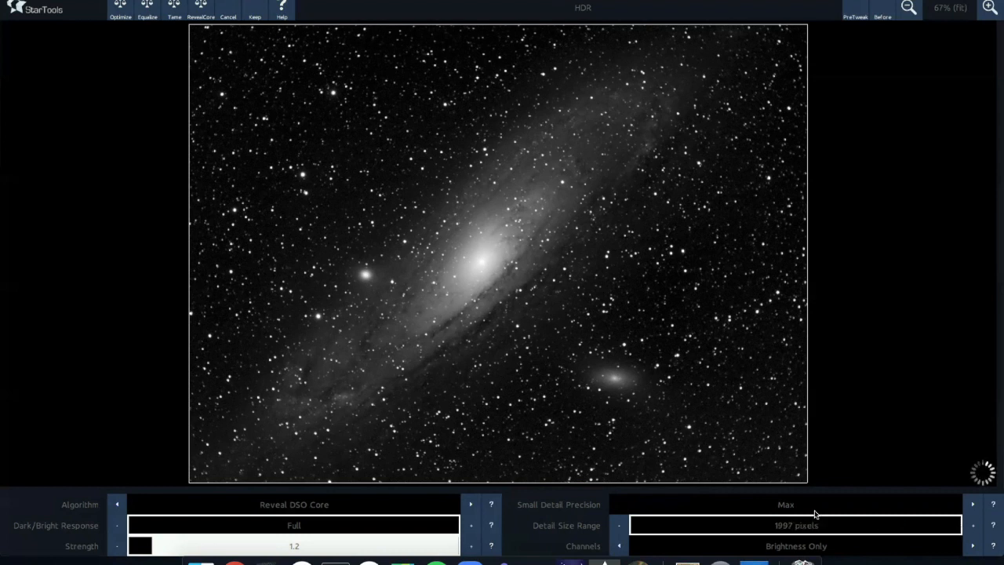
left_click(189, 545)
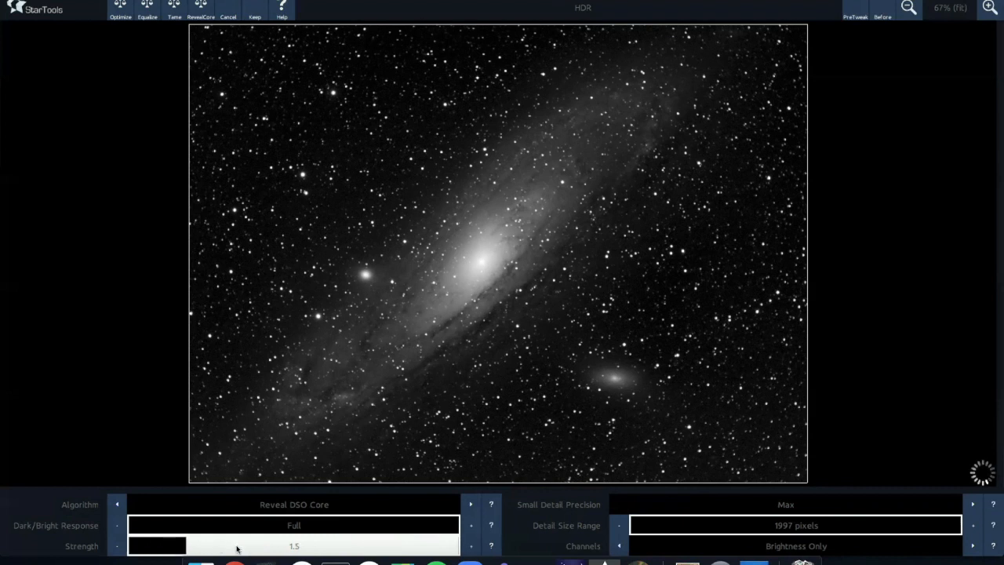
left_click(283, 547)
left_click(276, 547)
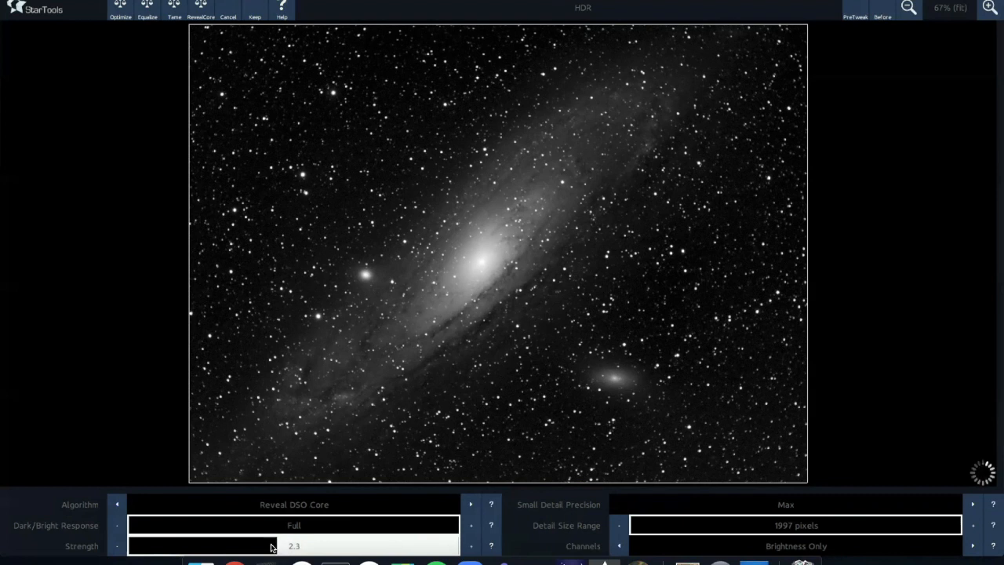
left_click(266, 547)
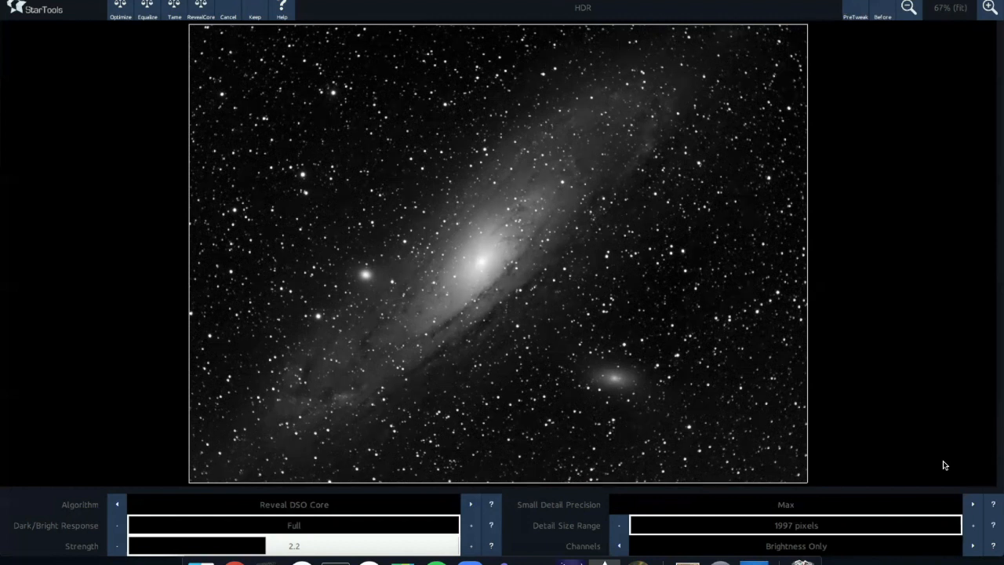
Compare the galaxy core and dust lanes before and after HDR at up to 200 % magnification.
left_click(882, 11)
left_click(882, 11)
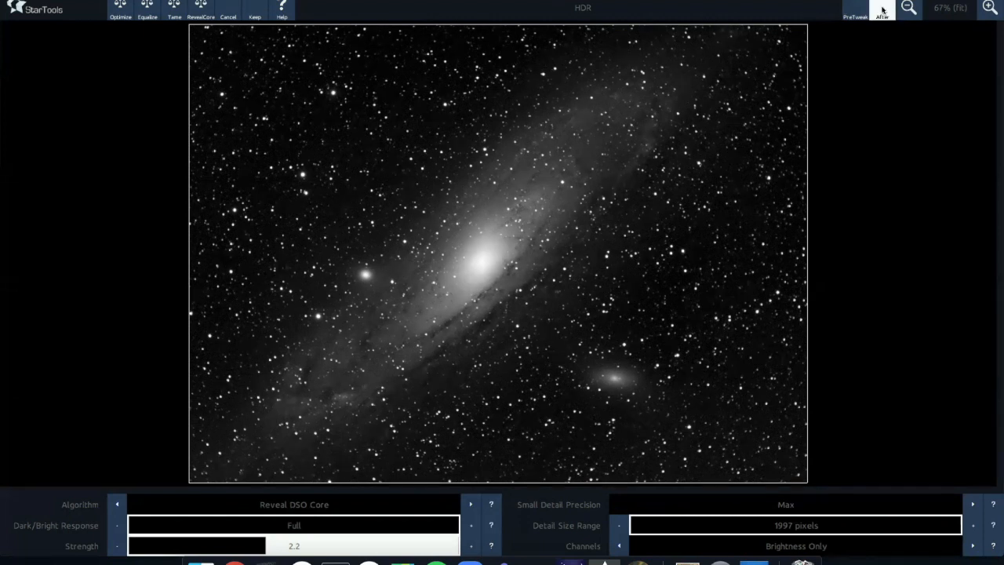
left_click(989, 7)
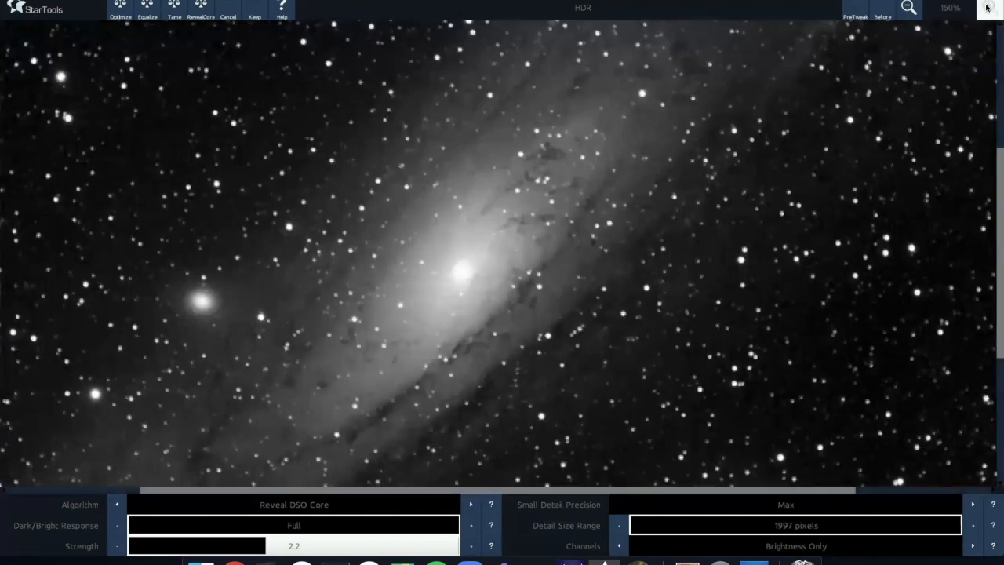
left_click(989, 7)
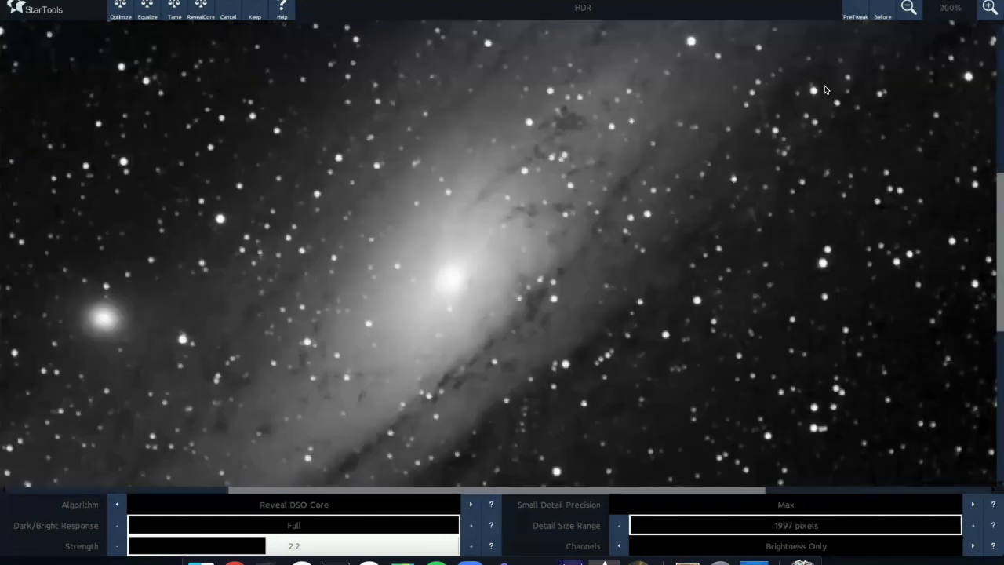
left_click(881, 14)
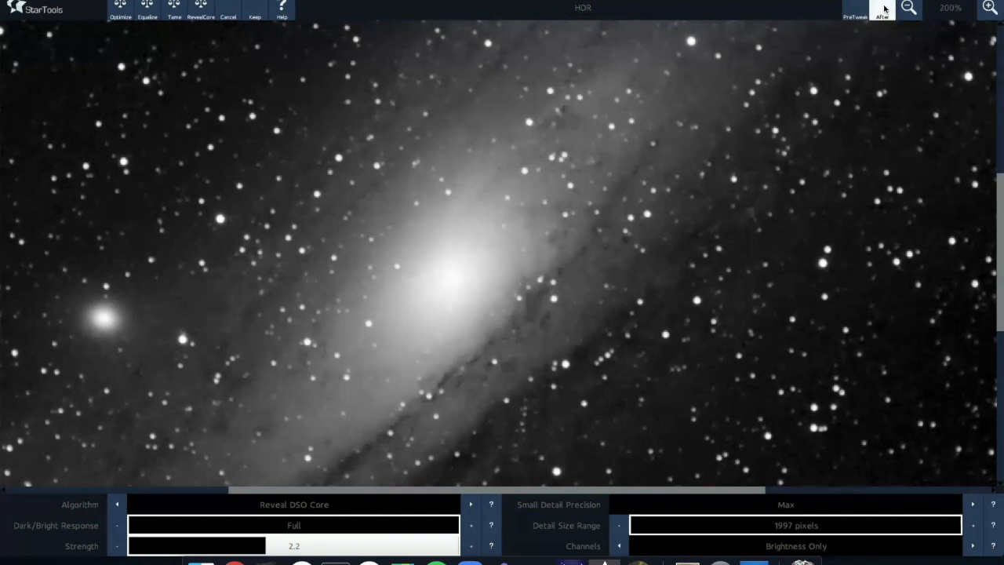
left_click(882, 10)
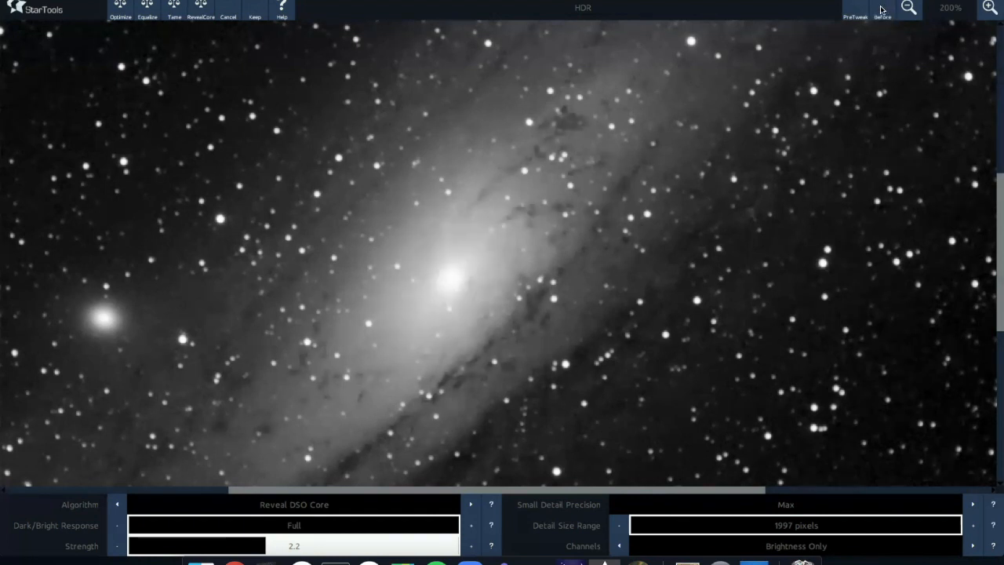
left_click(881, 9)
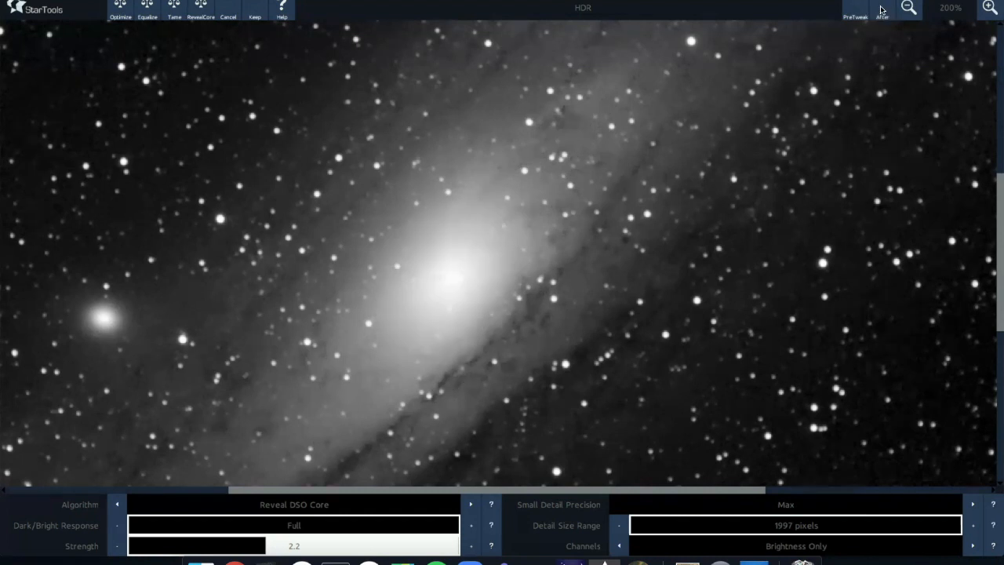
left_click(881, 10)
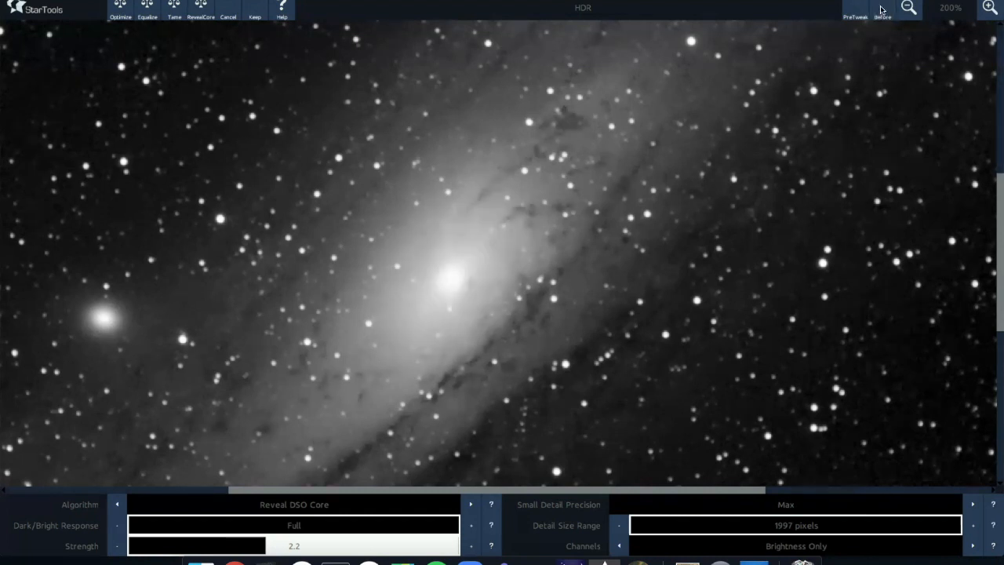
left_click(881, 10)
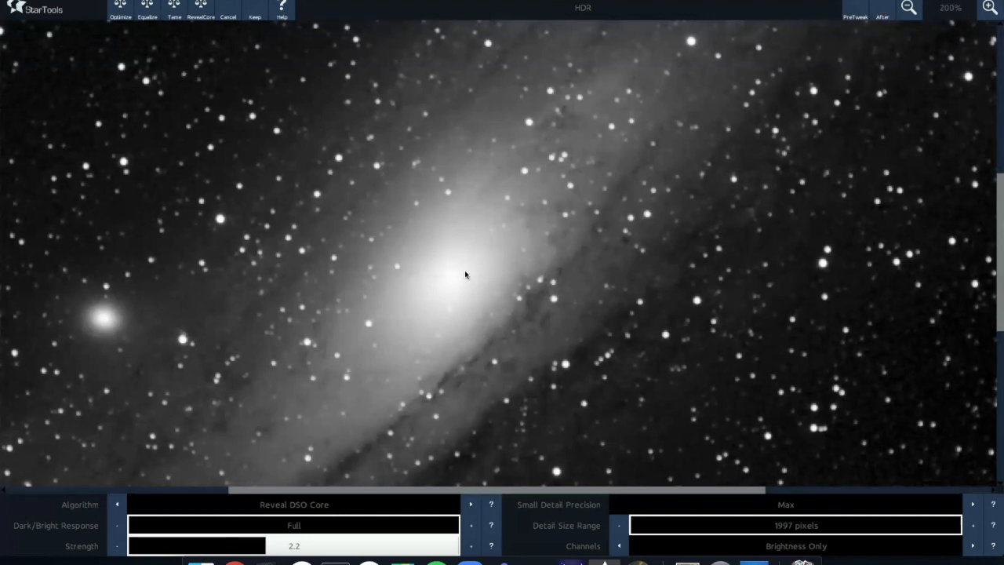
left_click(881, 13)
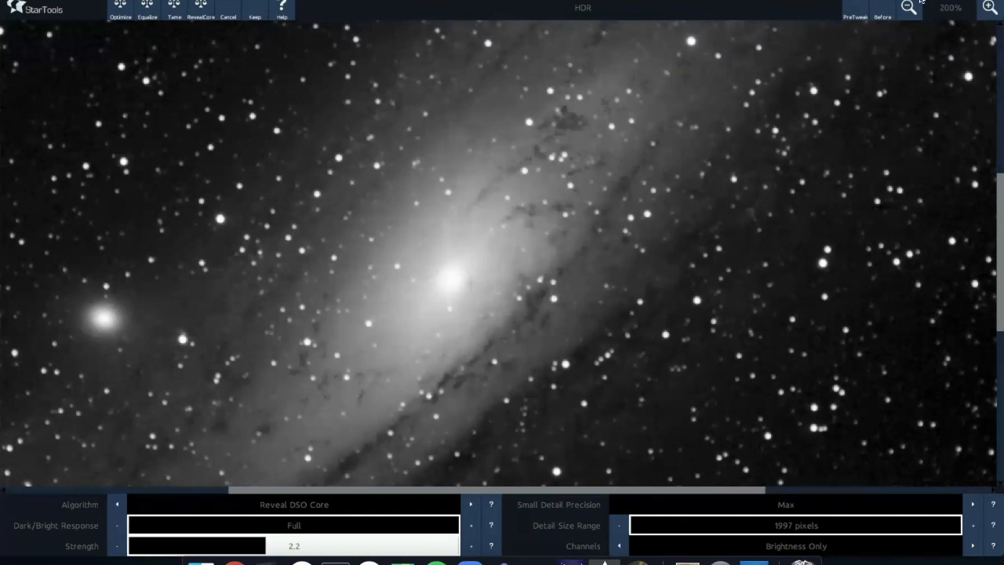
Keep the HDR result.
left_click(909, 7)
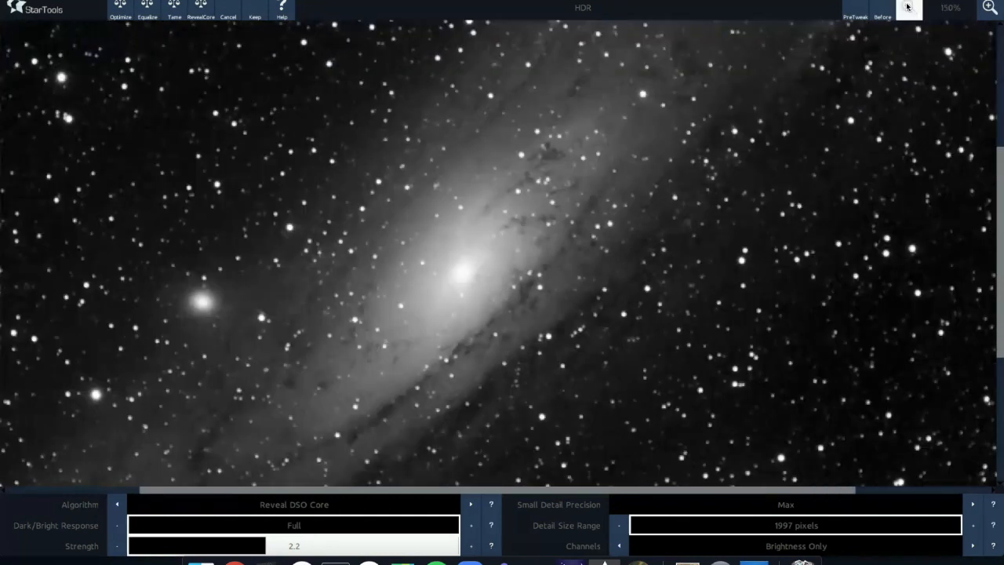
left_click(908, 7)
left_click(909, 7)
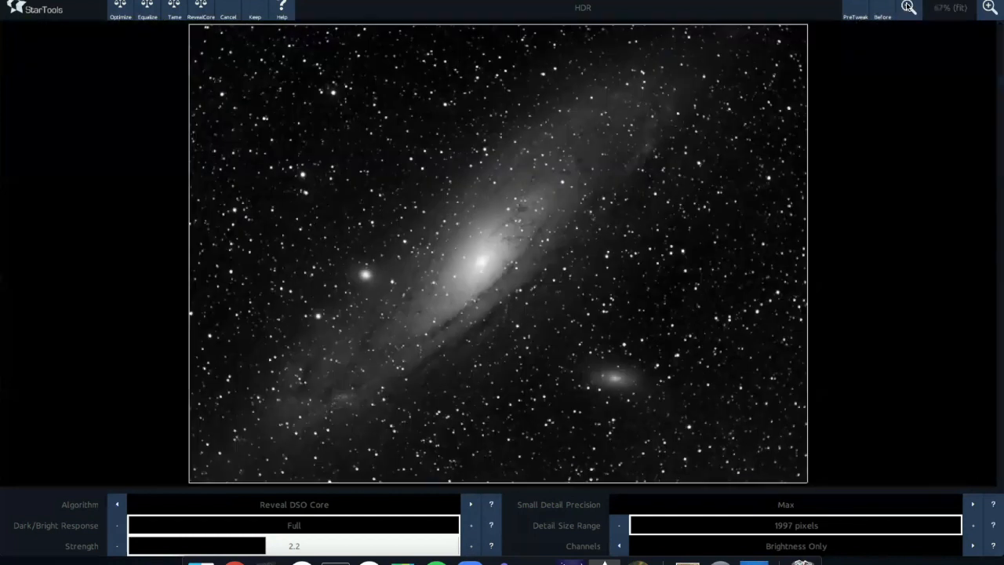
left_click(254, 13)
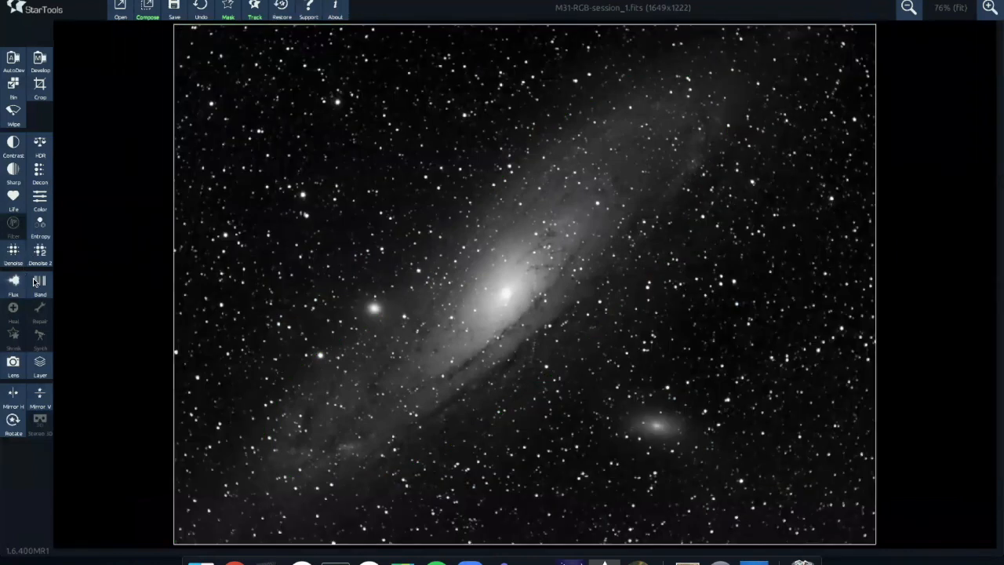
Open Life and replace its galaxy-excluding mask with a full mask covering the whole image.
left_click(13, 197)
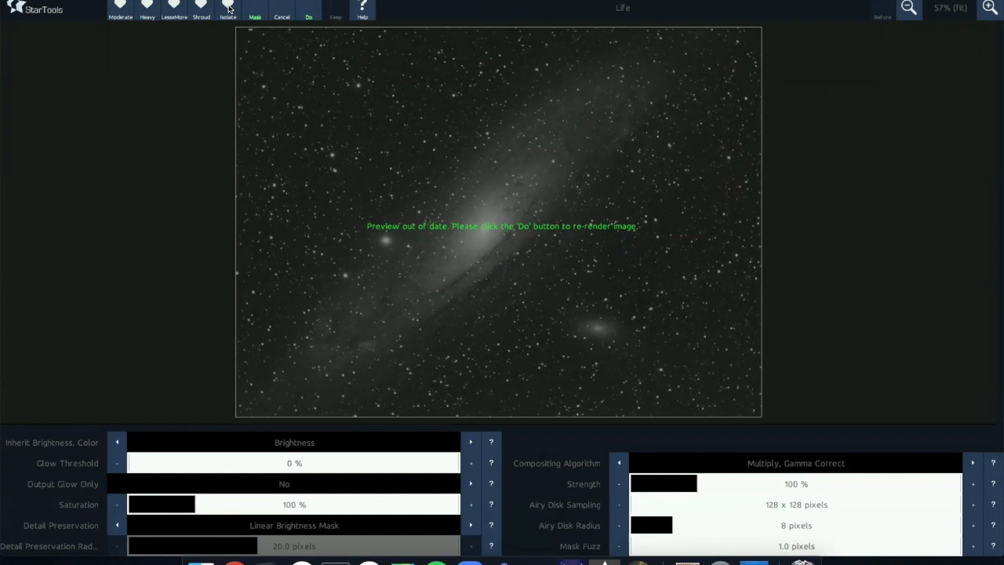
left_click(258, 13)
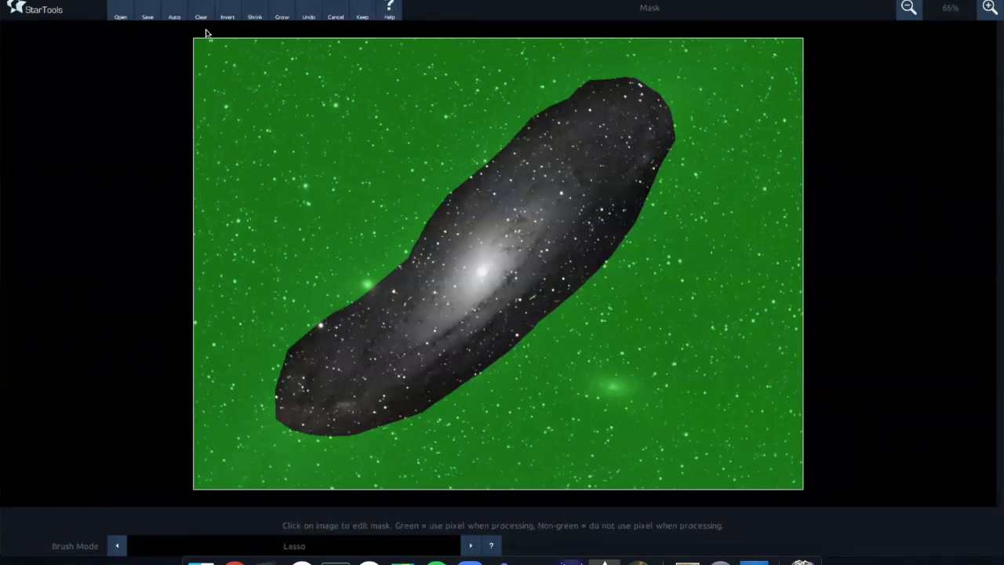
left_click(200, 15)
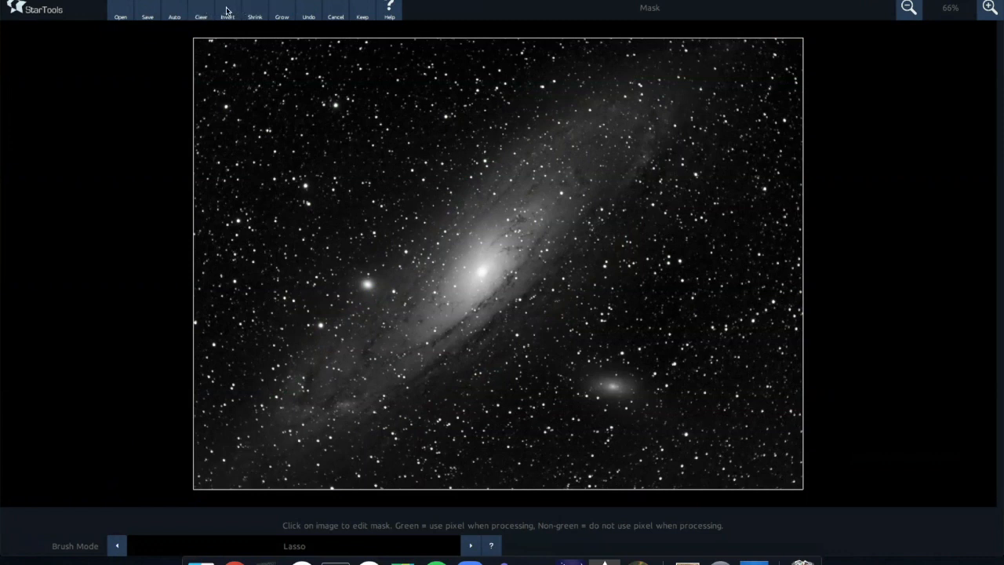
left_click(227, 13)
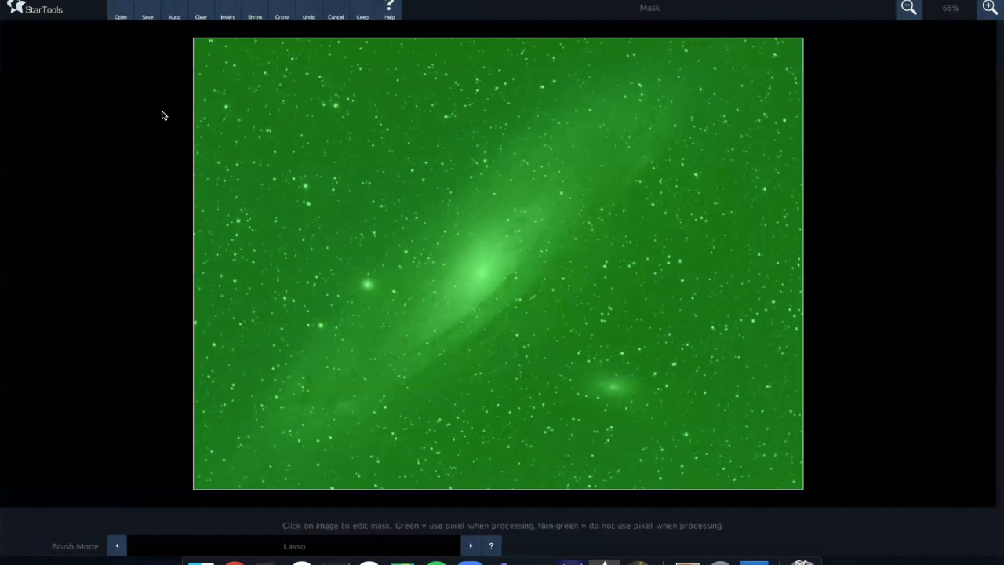
left_click(363, 13)
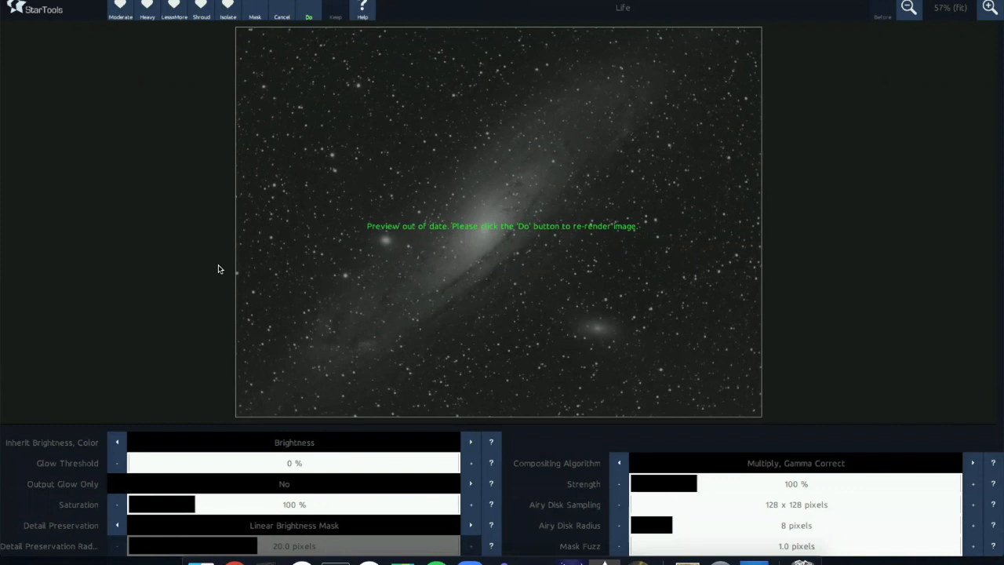
Set the Life strength to 52 % and render the effect.
left_click(663, 487)
left_click_drag(665, 483, 668, 484)
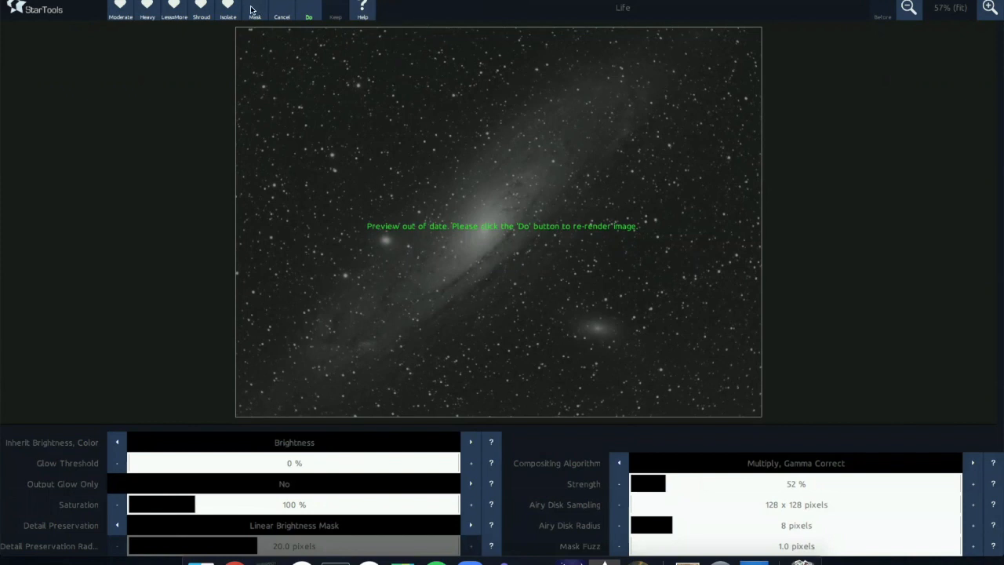
left_click(309, 15)
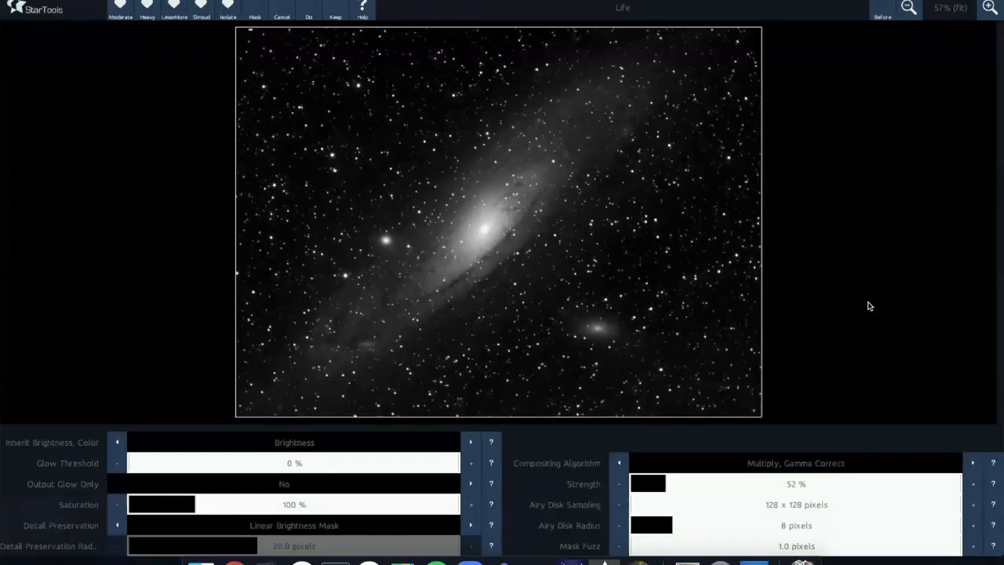
Compare the galaxy before and after Life at 66 % magnification and keep the result.
left_click(990, 8)
left_click(883, 11)
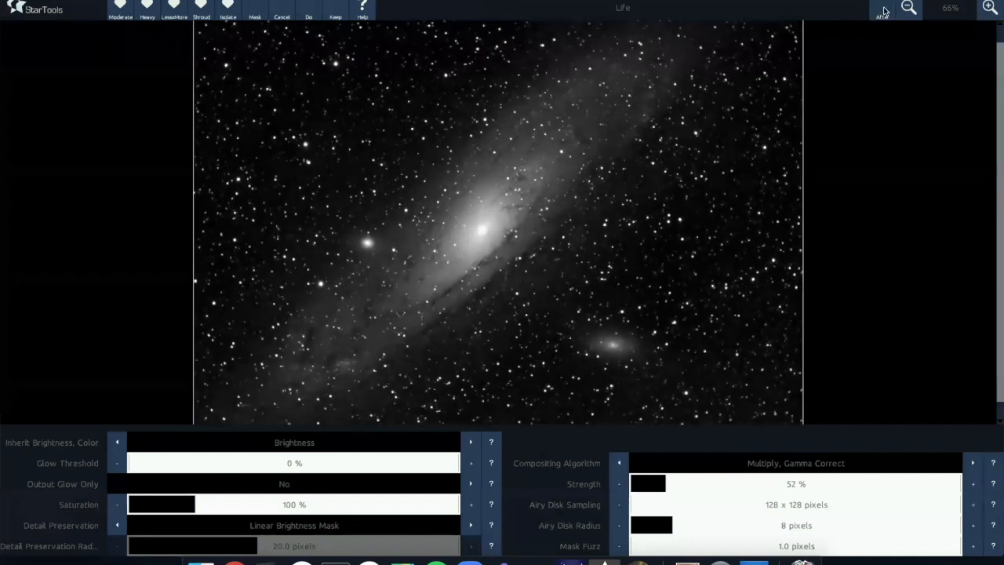
left_click(883, 11)
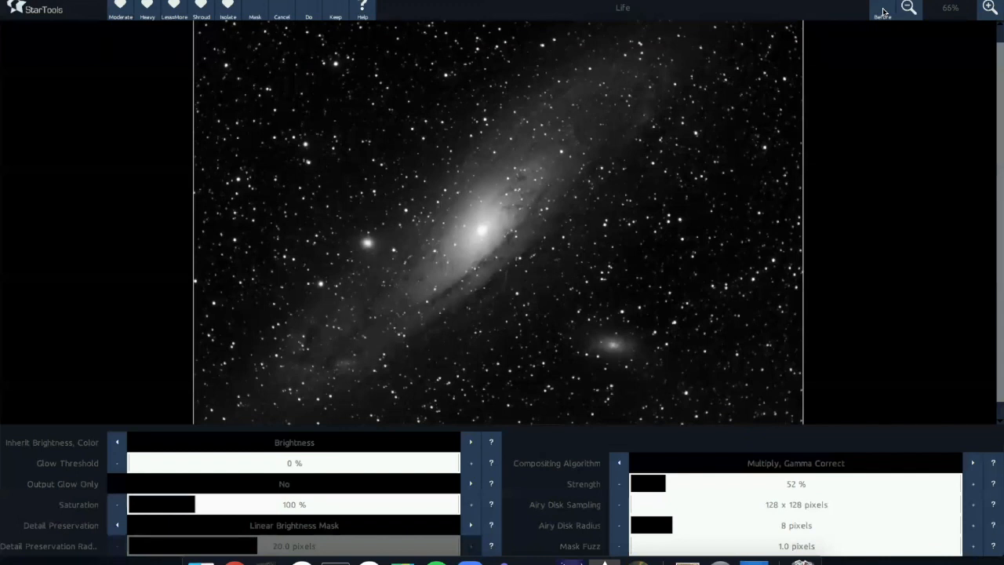
left_click(883, 11)
left_click(883, 11)
left_click(338, 13)
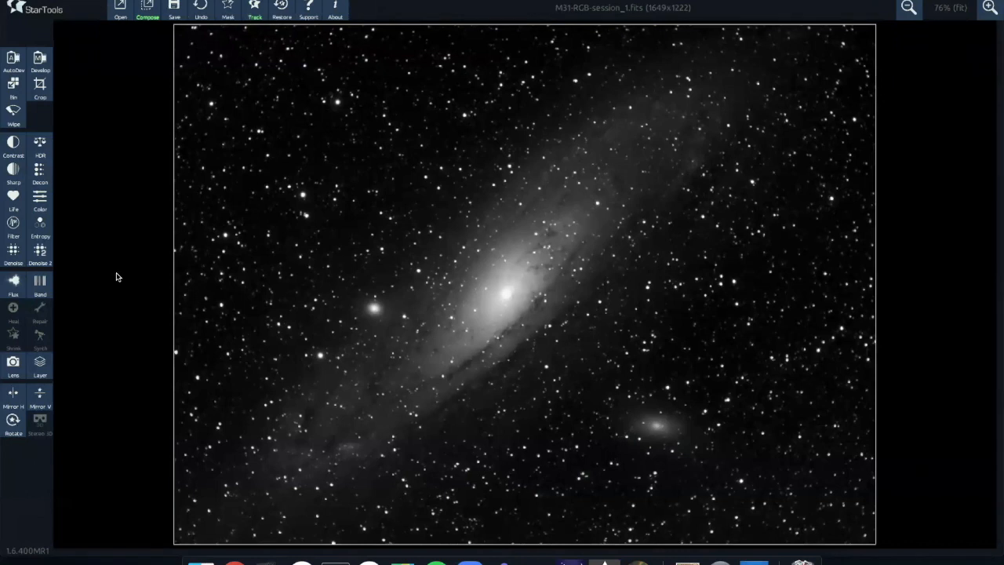
Open Color and set Green Bias Reduce to 1.91, judging the galaxy core in the Max RGB view.
left_click(41, 202)
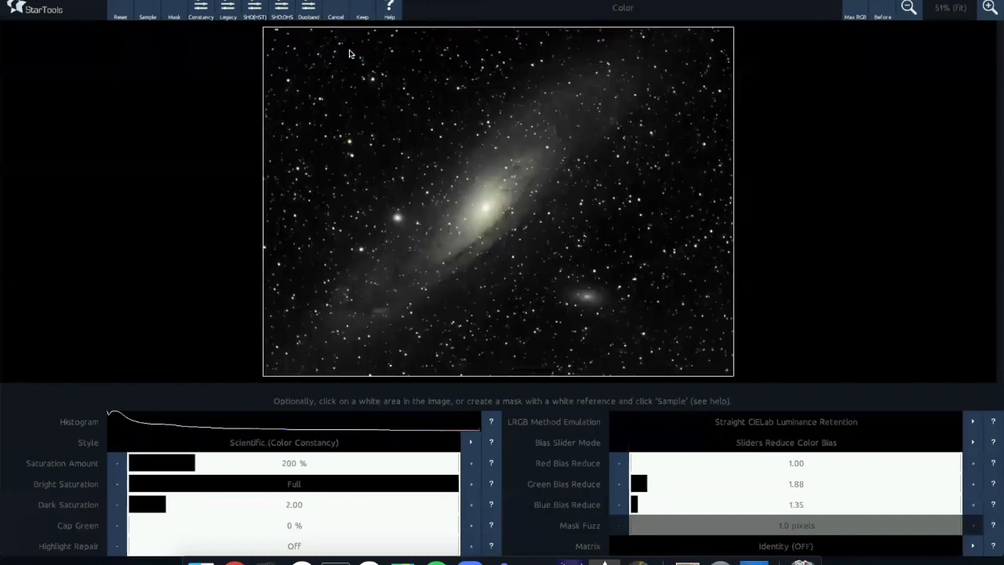
left_click(884, 11)
left_click(882, 11)
left_click(857, 10)
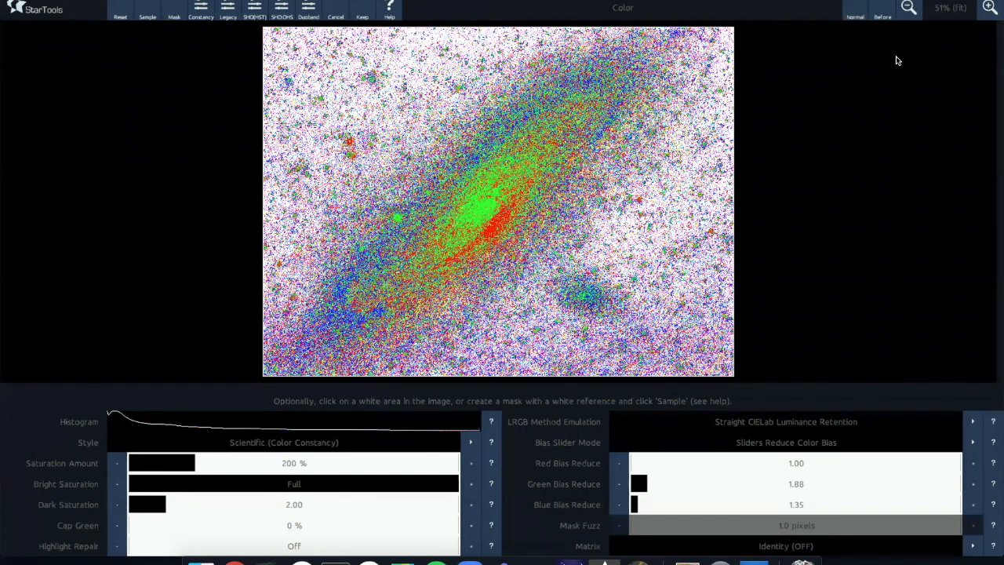
left_click(989, 8)
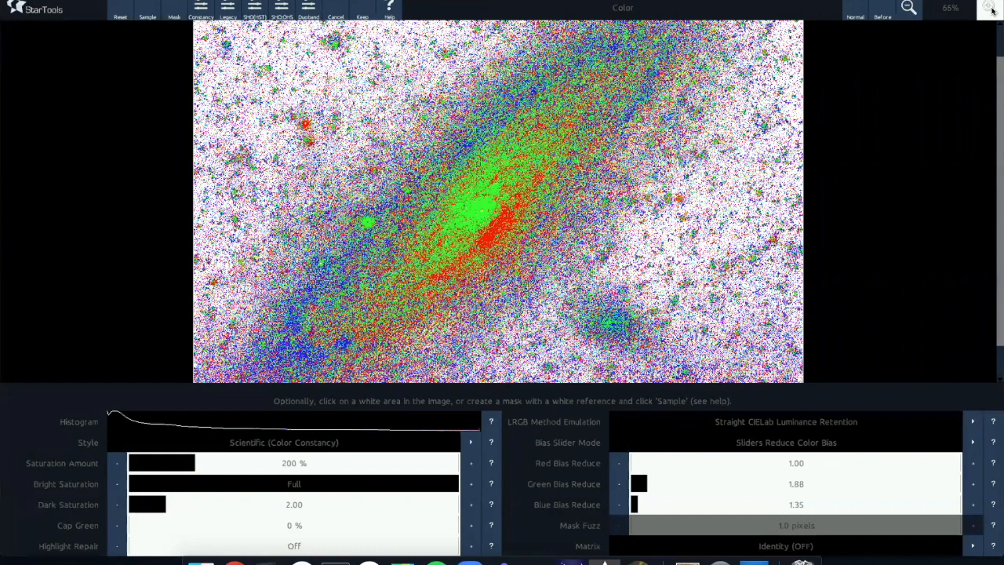
left_click(910, 10)
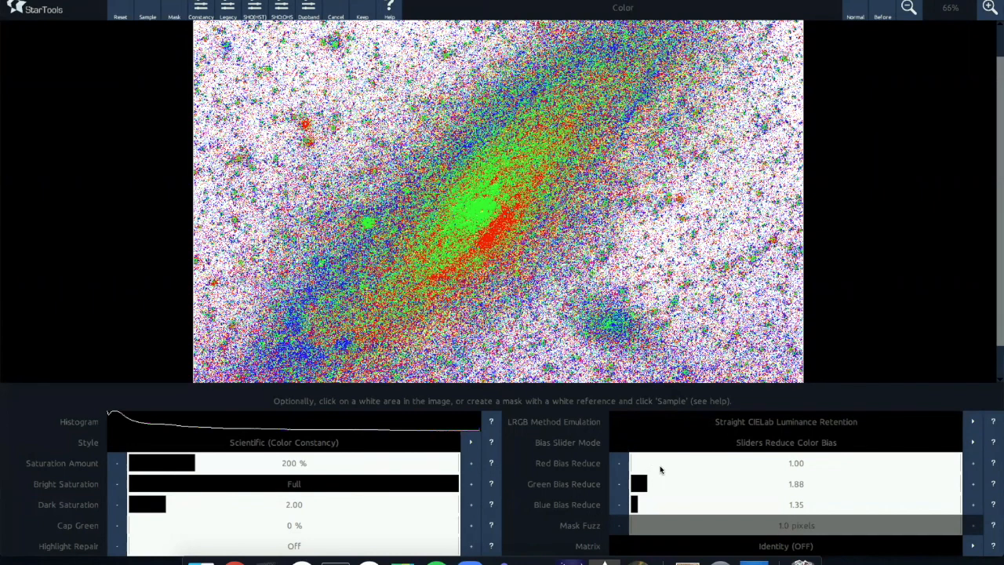
left_click(973, 483)
left_click(973, 484)
left_click(973, 484)
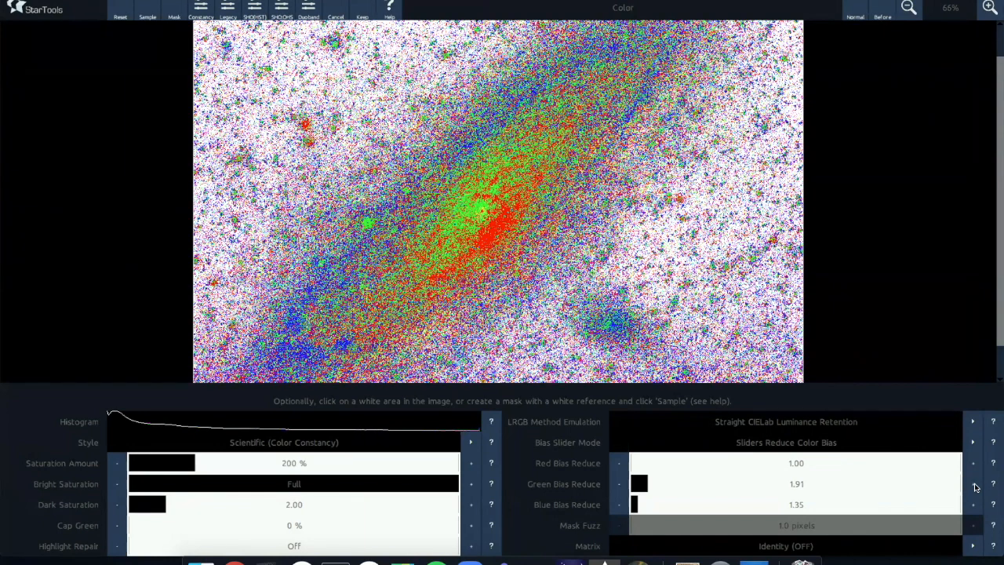
left_click(973, 484)
left_click(620, 485)
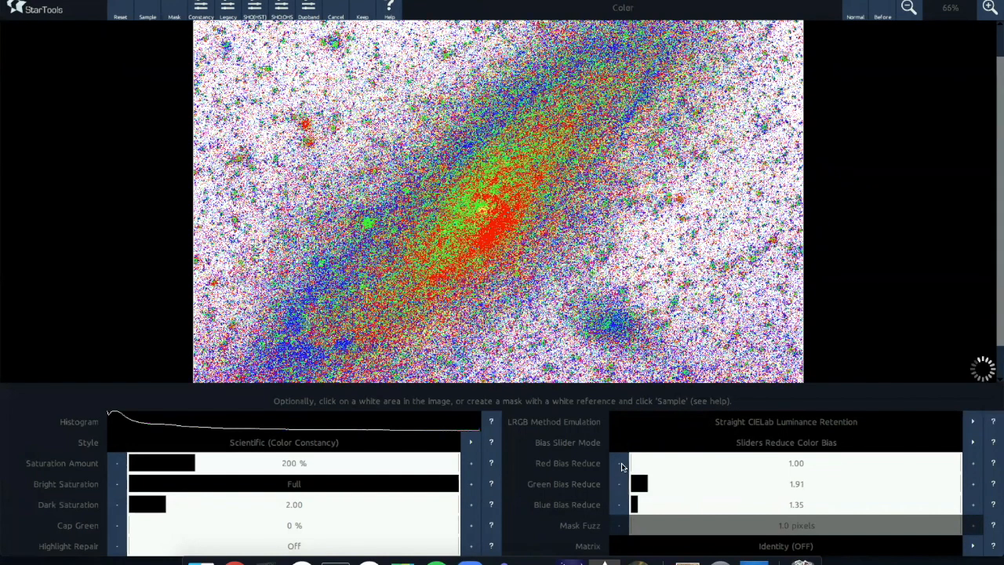
Fine-tune Red Bias Reduce to 1.01, Green to 1.95 and Blue to 1.36, and return to the normal view.
left_click(973, 467)
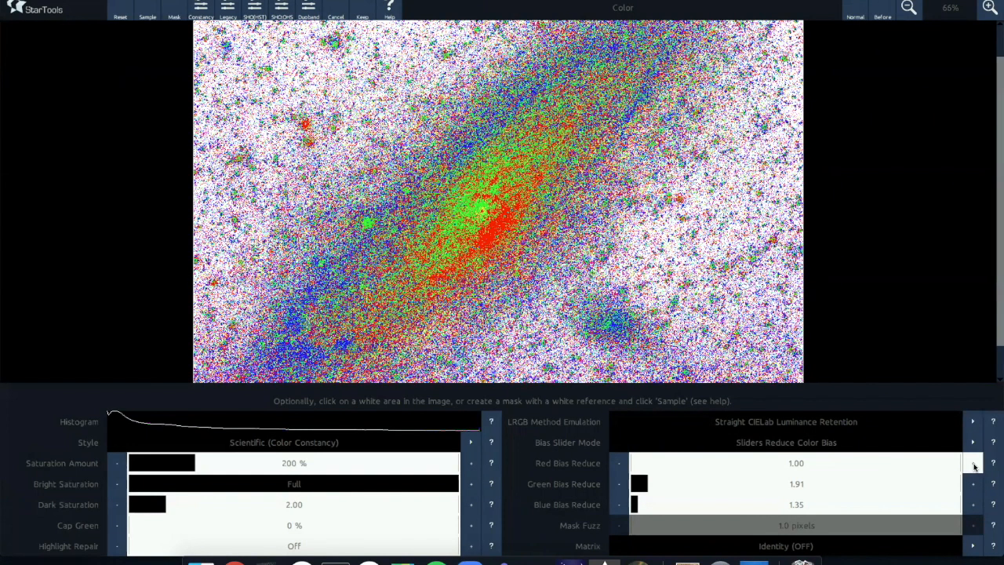
left_click(974, 484)
left_click(975, 485)
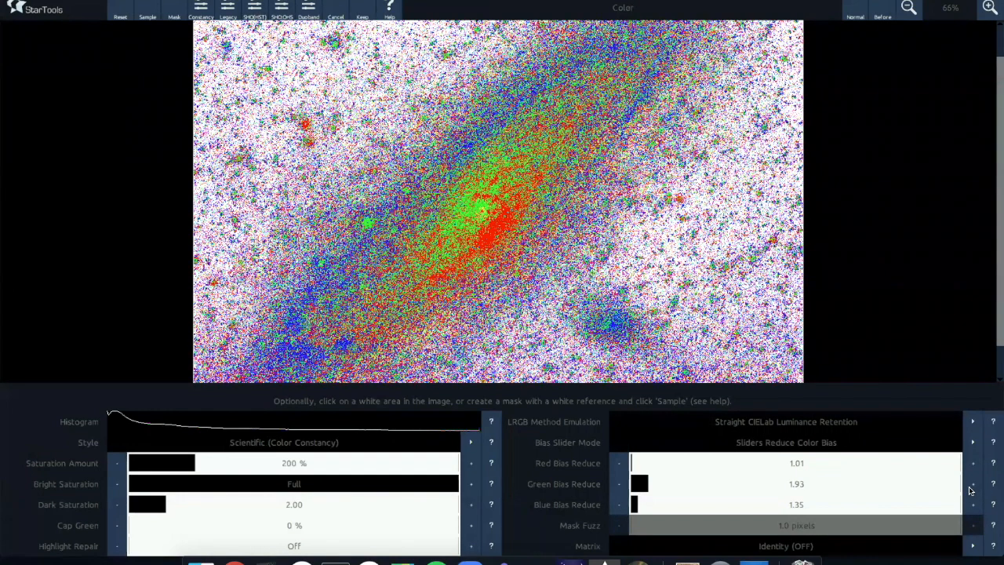
left_click(974, 507)
left_click(974, 487)
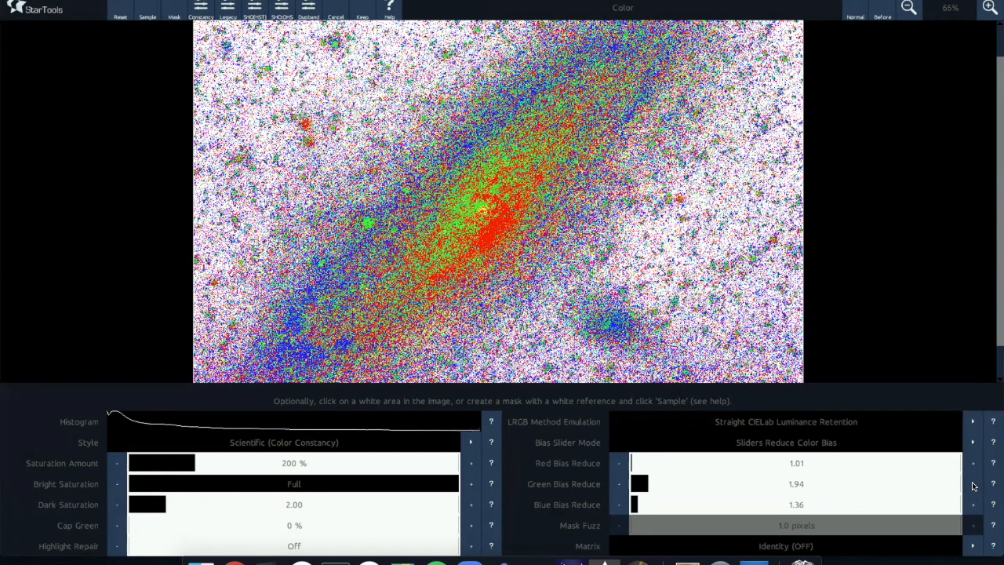
left_click(973, 486)
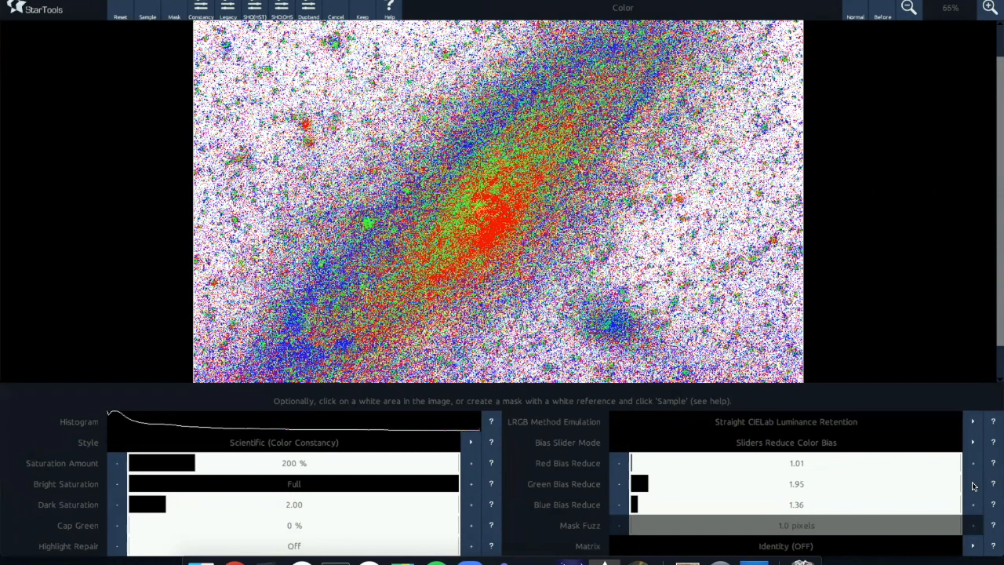
left_click(854, 11)
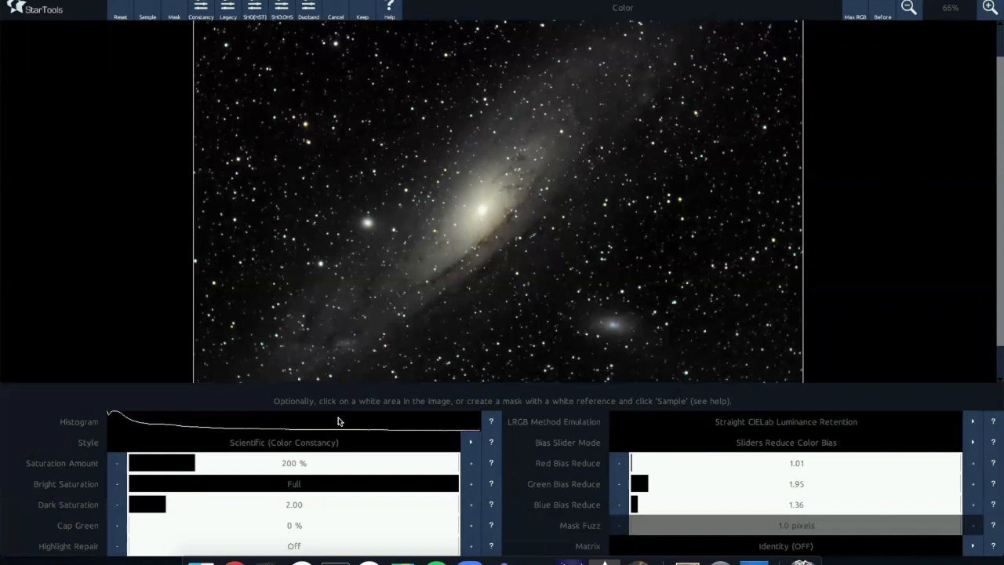
Raise Dark Saturation to 6.80 and compare the colours before and after.
left_click(252, 506)
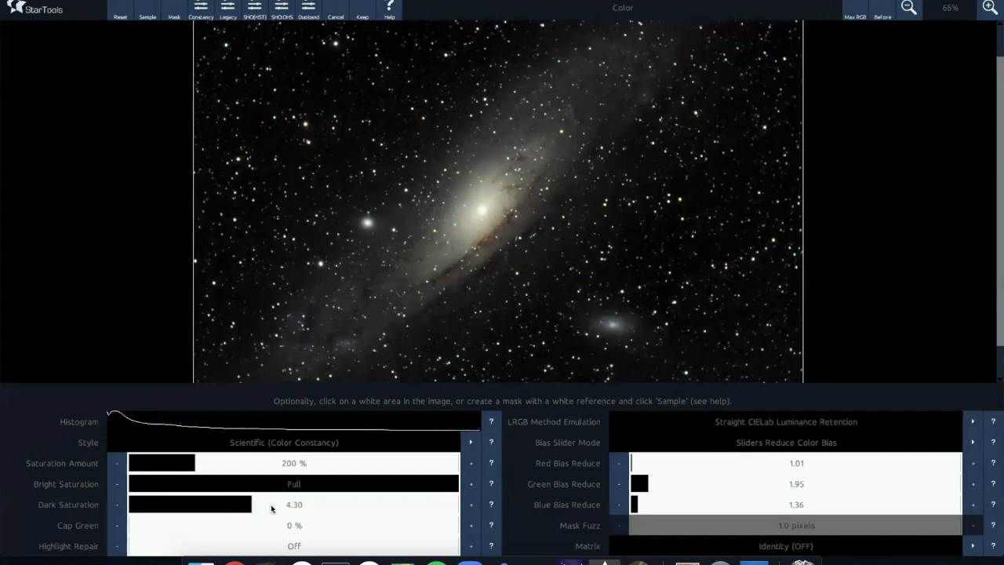
left_click(314, 505)
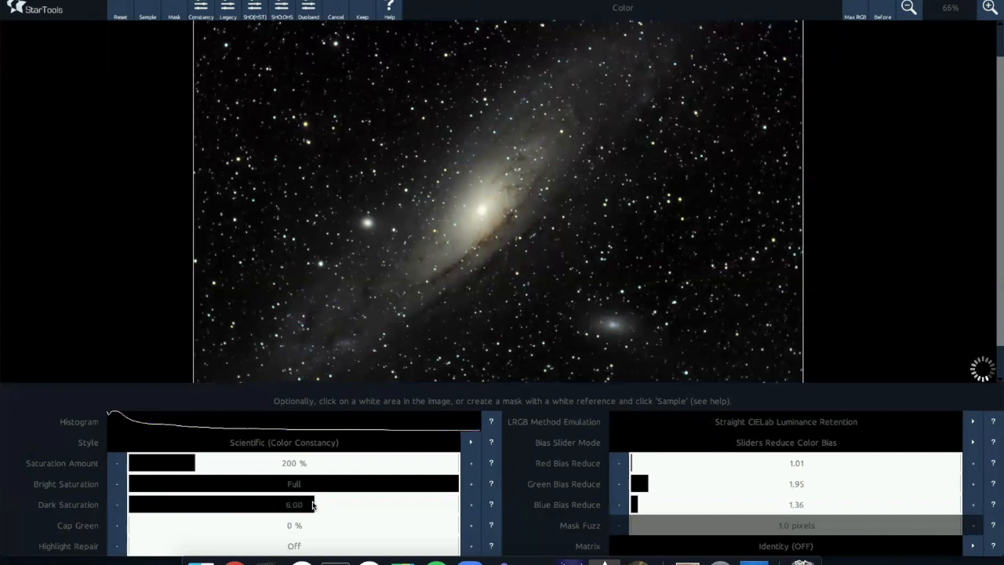
left_click(331, 506)
left_click(343, 506)
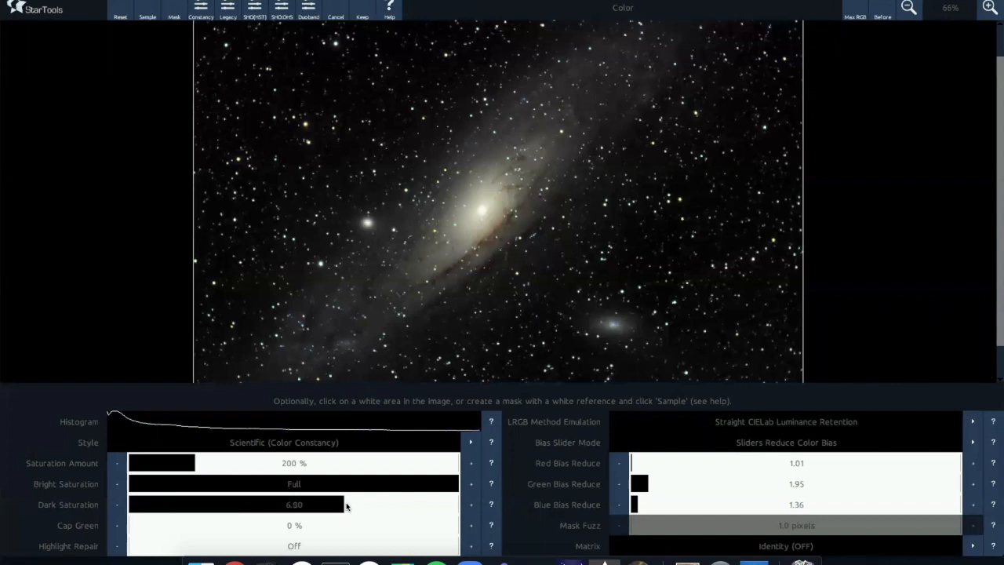
left_click(884, 13)
left_click(881, 11)
Set Green Bias Reduce to 1.96 using the Max RGB view and keep the colour calibration.
left_click(852, 7)
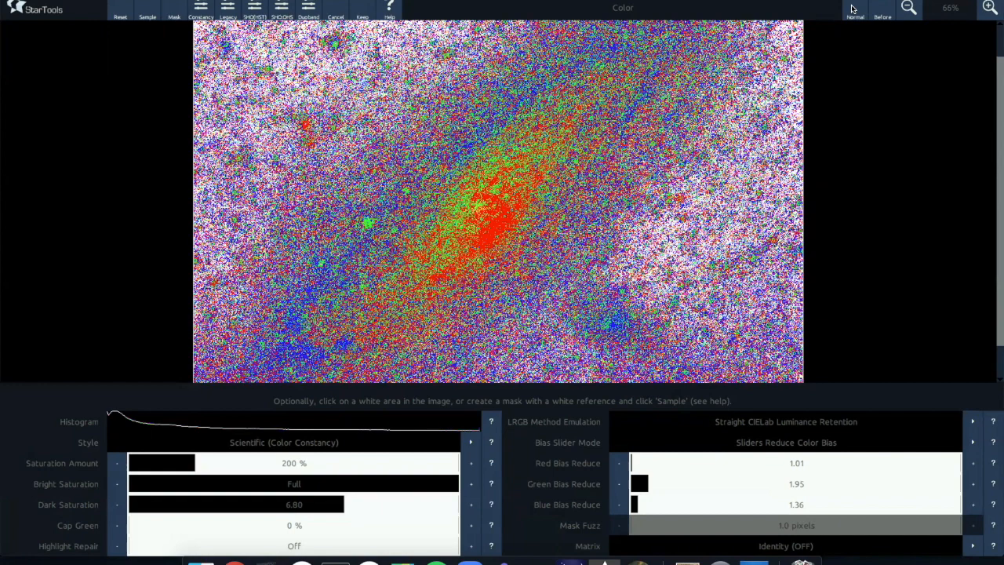
left_click(974, 485)
left_click(854, 11)
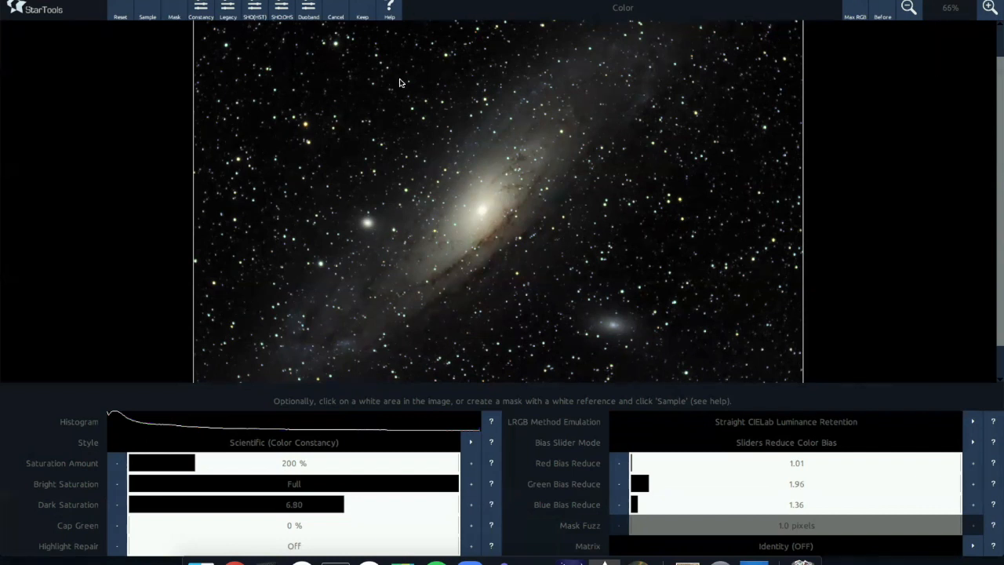
left_click(358, 13)
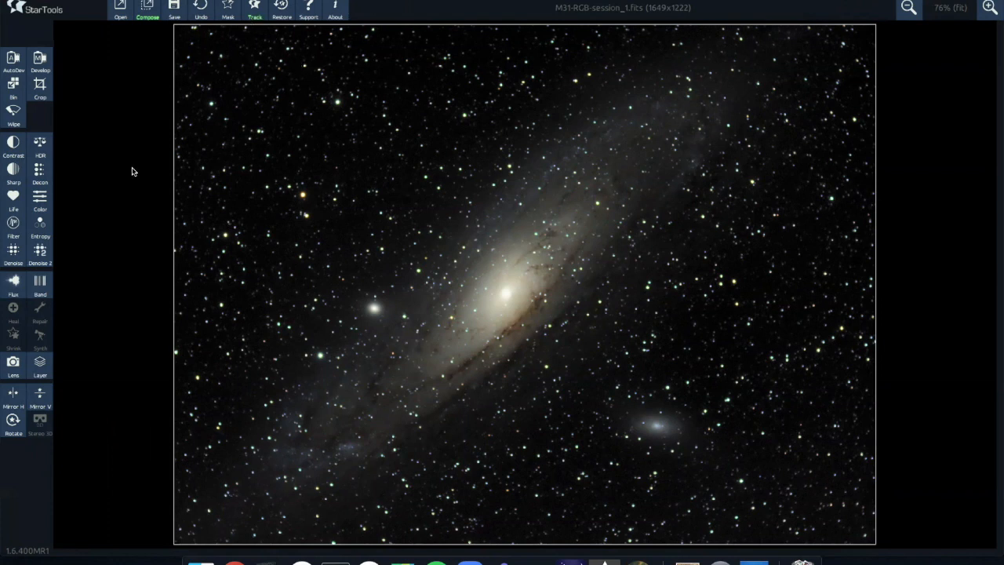
Stop Tracking with grain removal, calibrate the grain size to 9.2 pixels, and continue to the denoise settings.
left_click(253, 5)
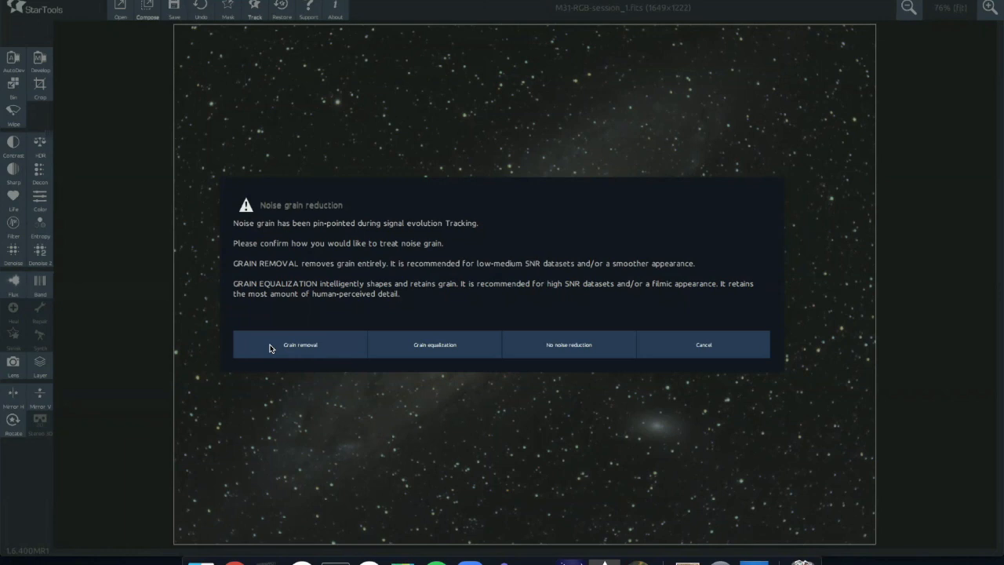
left_click(270, 348)
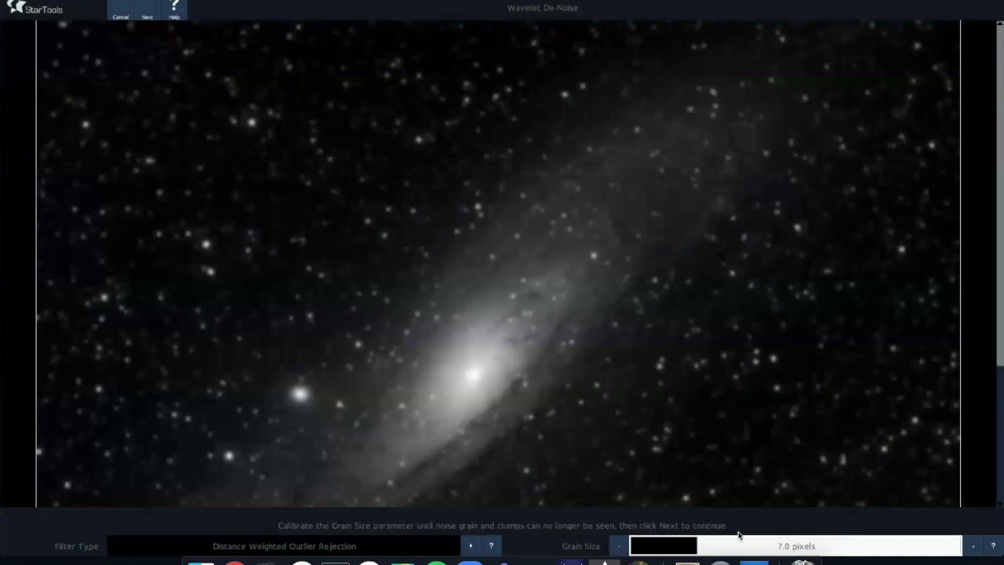
left_click_drag(728, 549, 718, 549)
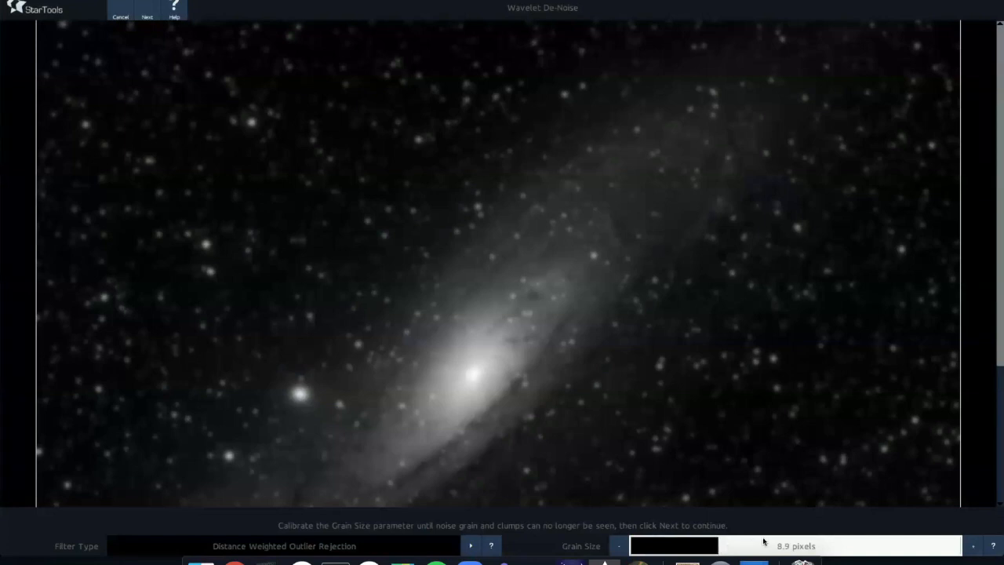
left_click(722, 548)
left_click(148, 16)
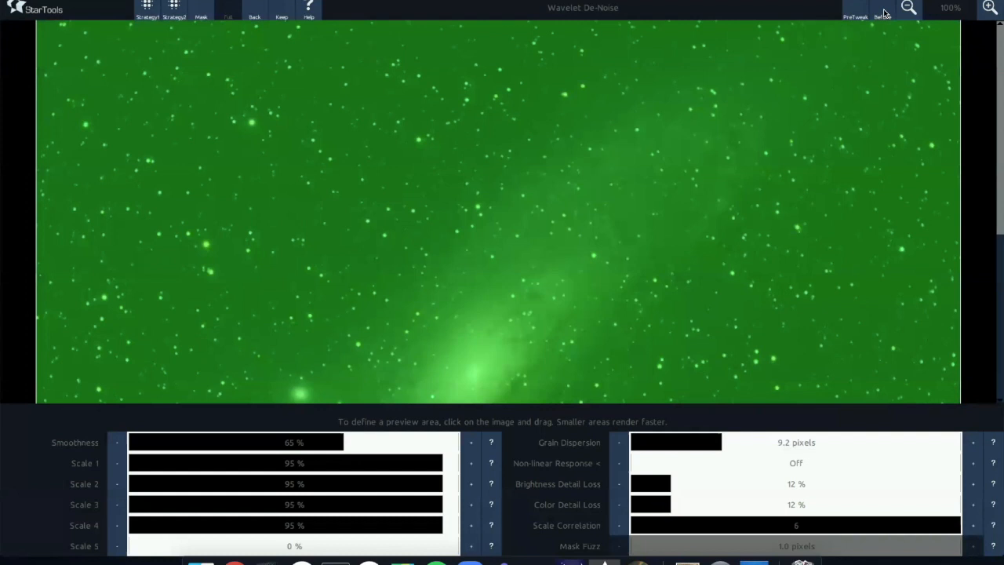
Compare the galaxy and surrounding stars before and after noise reduction at 200% and 400% magnification.
left_click(884, 13)
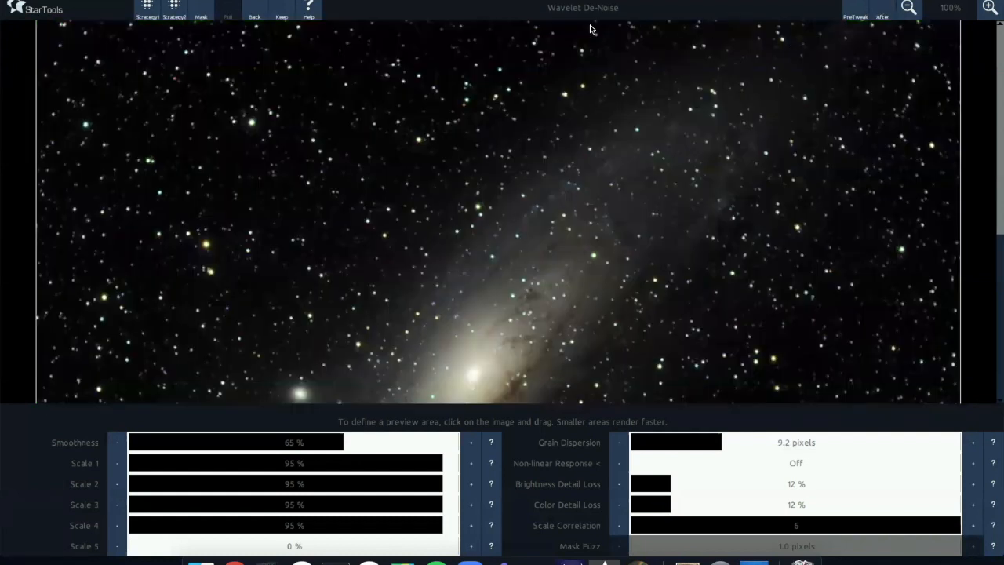
left_click(989, 11)
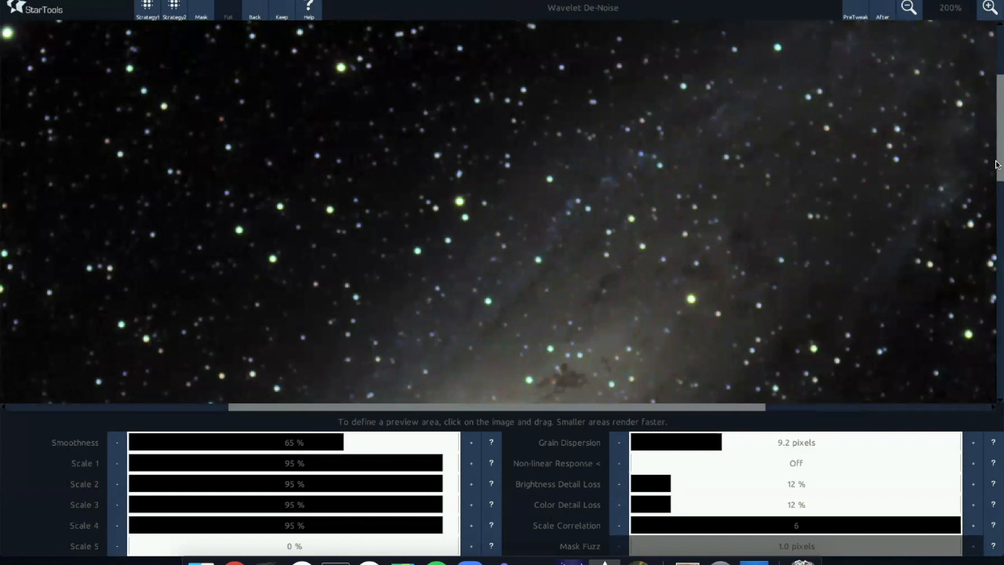
scroll(995, 175, "down", 3)
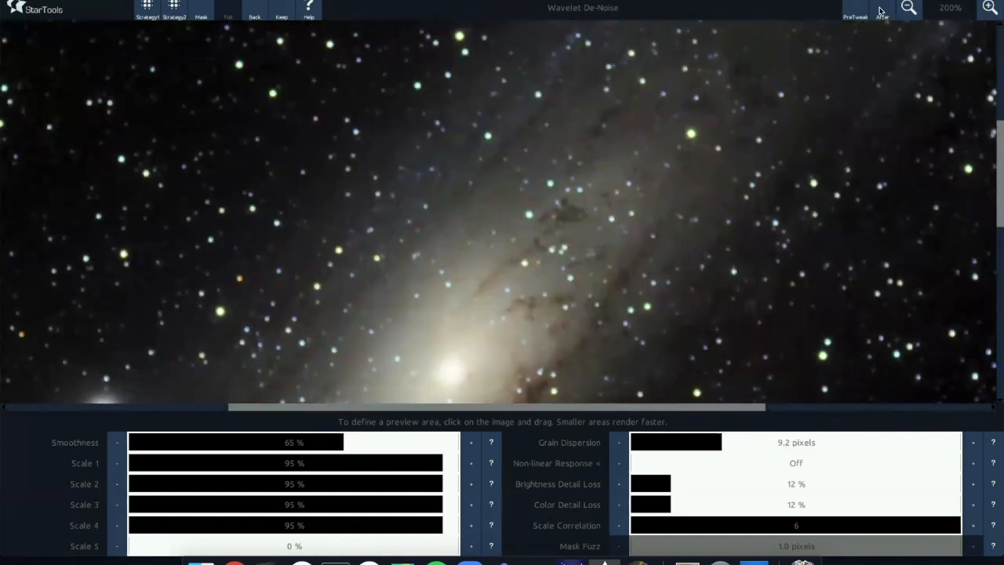
left_click(881, 11)
left_click(881, 11)
left_click(993, 10)
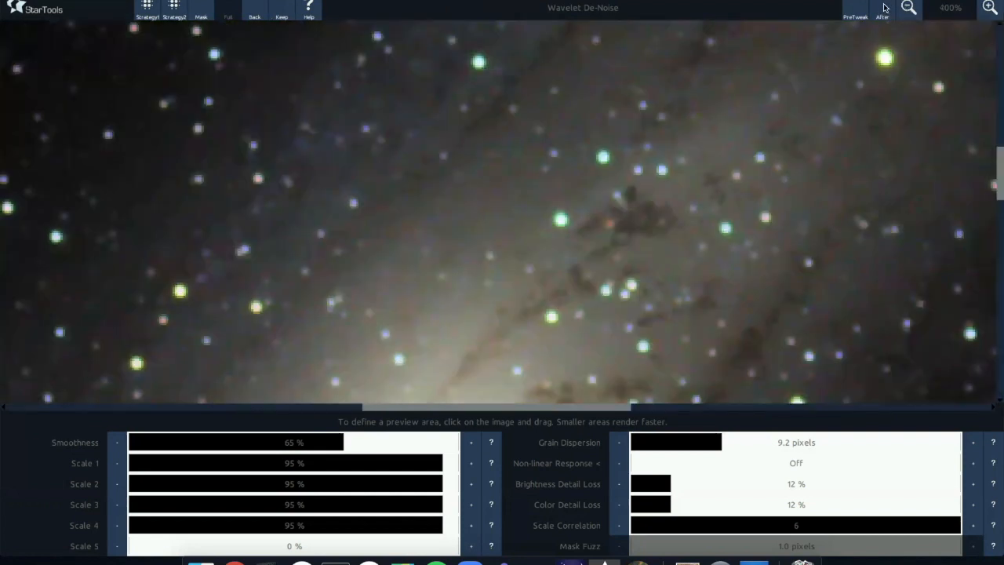
left_click(881, 11)
left_click(881, 11)
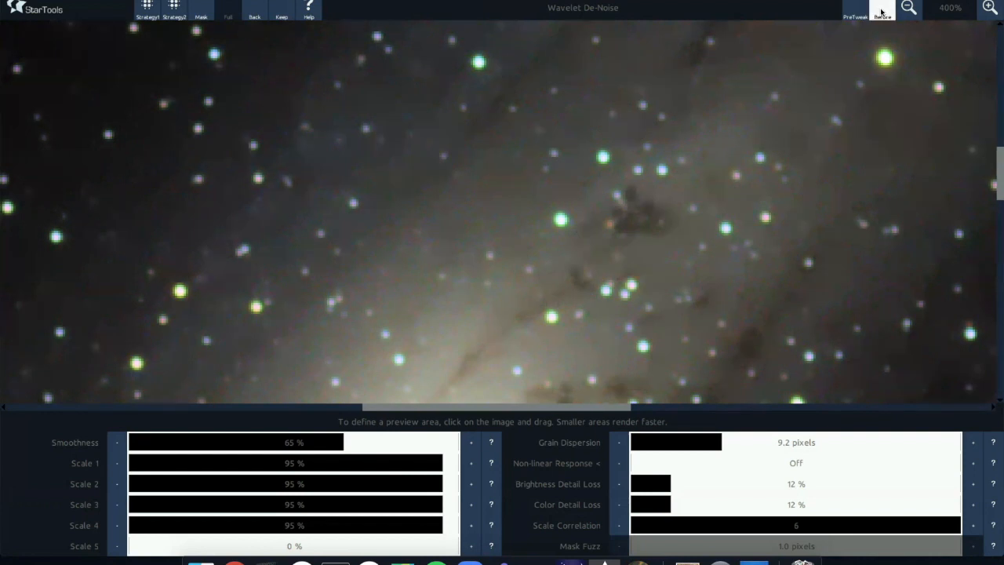
left_click(881, 11)
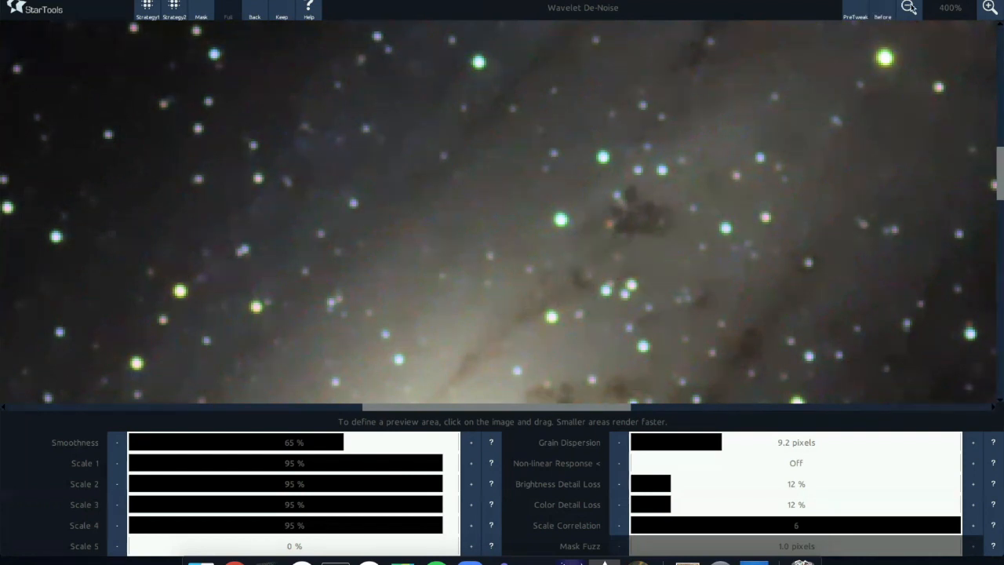
left_click(909, 7)
left_click(909, 7)
left_click(909, 8)
left_click(909, 7)
left_click(909, 8)
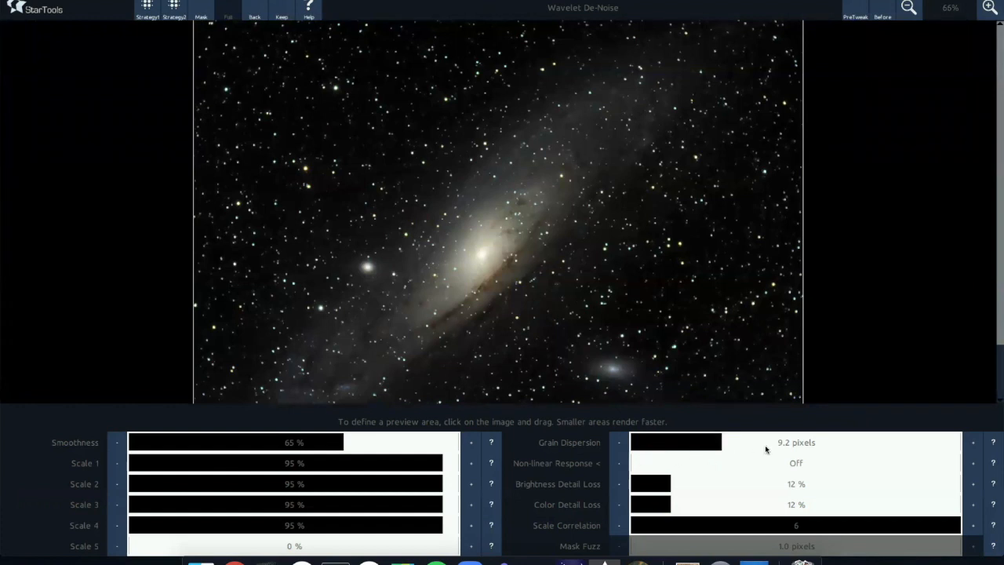
Try Grain Dispersion at 25.8 and 2.0 pixels and inspect the galaxy core with the lower setting.
left_click(904, 444)
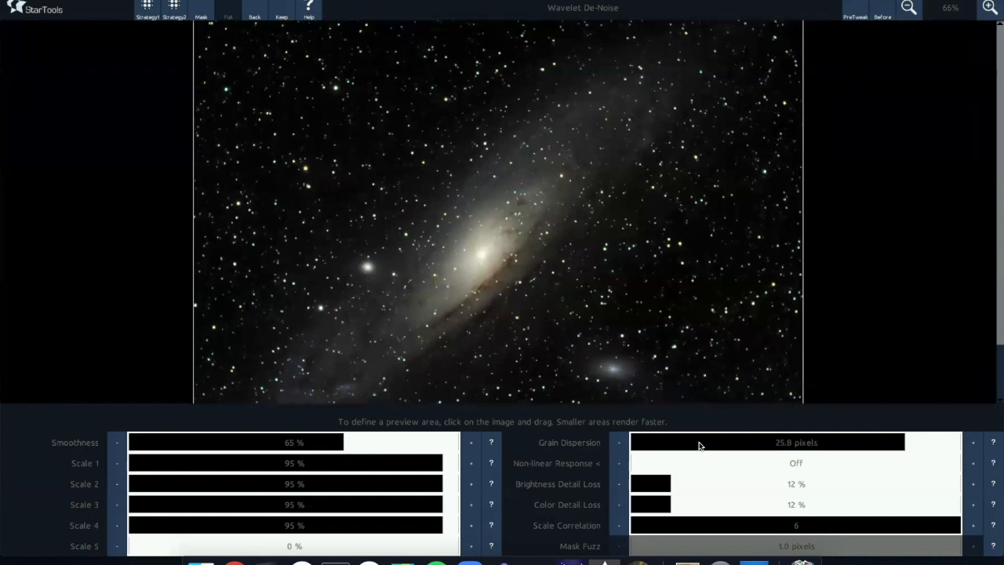
left_click(642, 445)
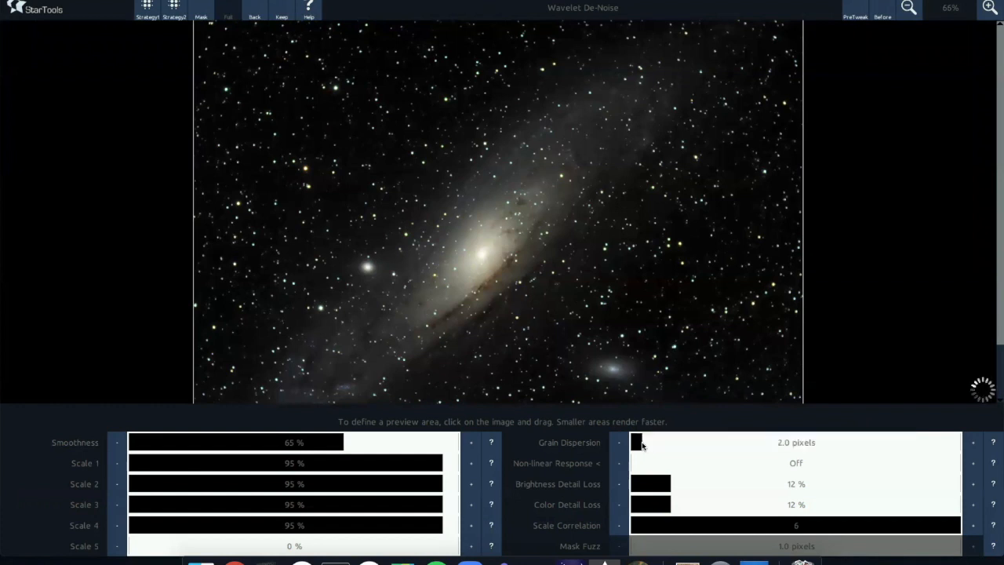
left_click(990, 9)
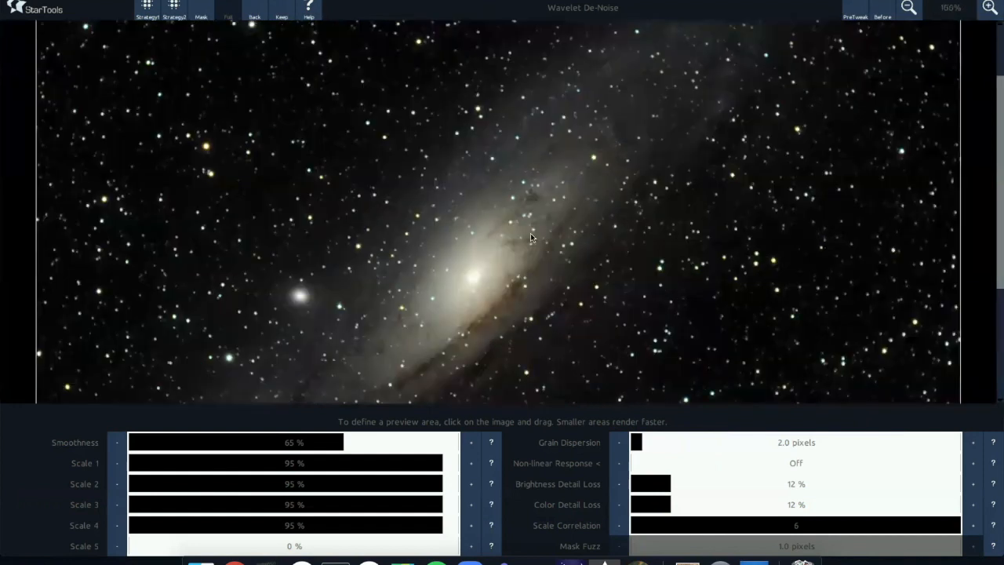
Set Grain Dispersion to 9.2 pixels and keep the noise reduction.
left_click(729, 446)
left_click(739, 446)
left_click(723, 446)
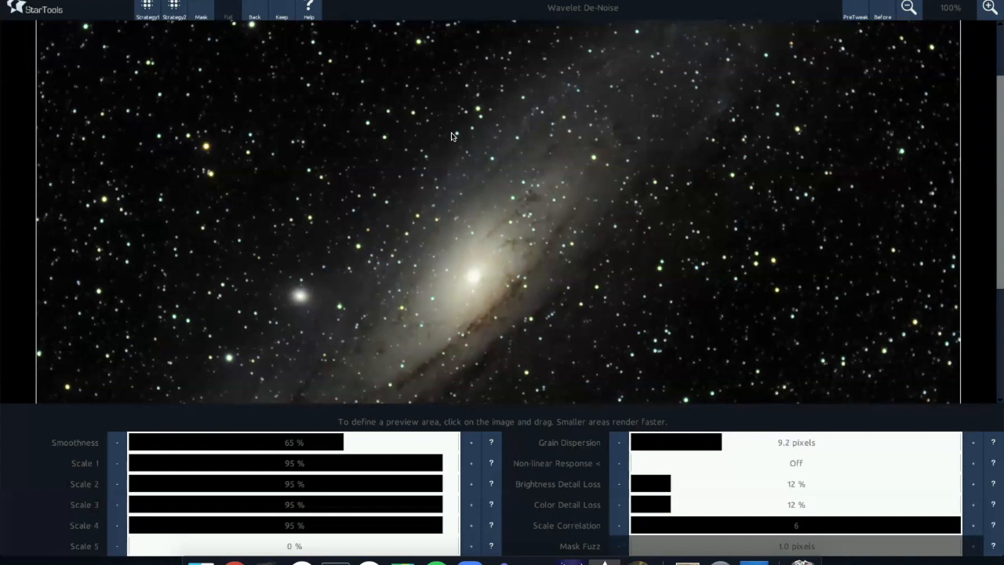
left_click(280, 10)
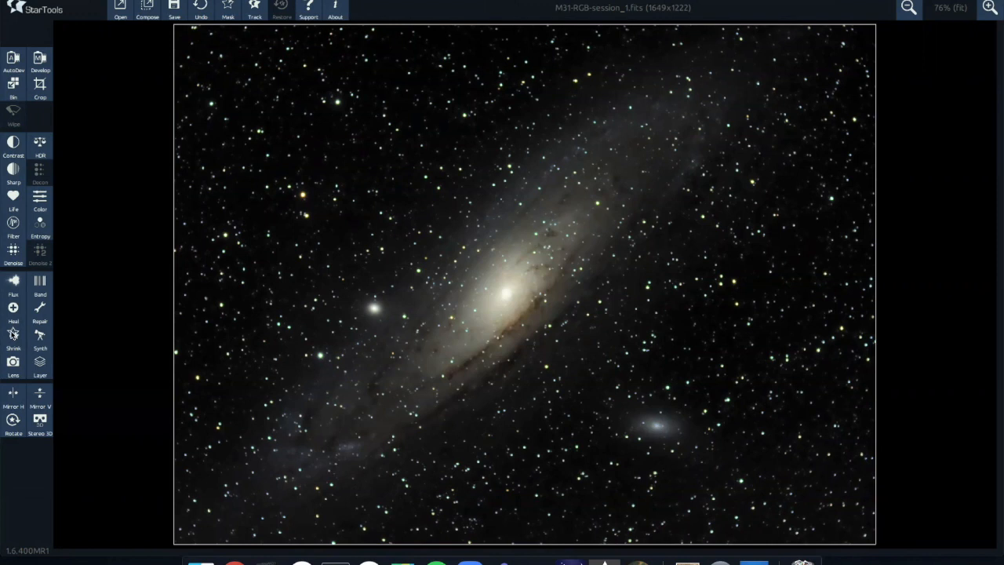
Start the Shrink module, replace the full-image mask with an automatically generated star mask, and keep the mask.
left_click(13, 334)
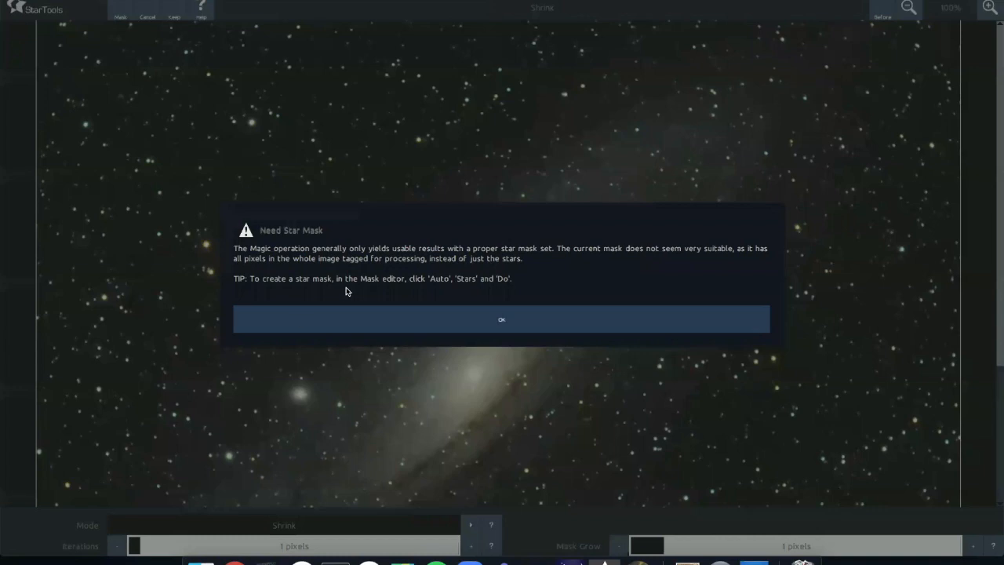
left_click(343, 320)
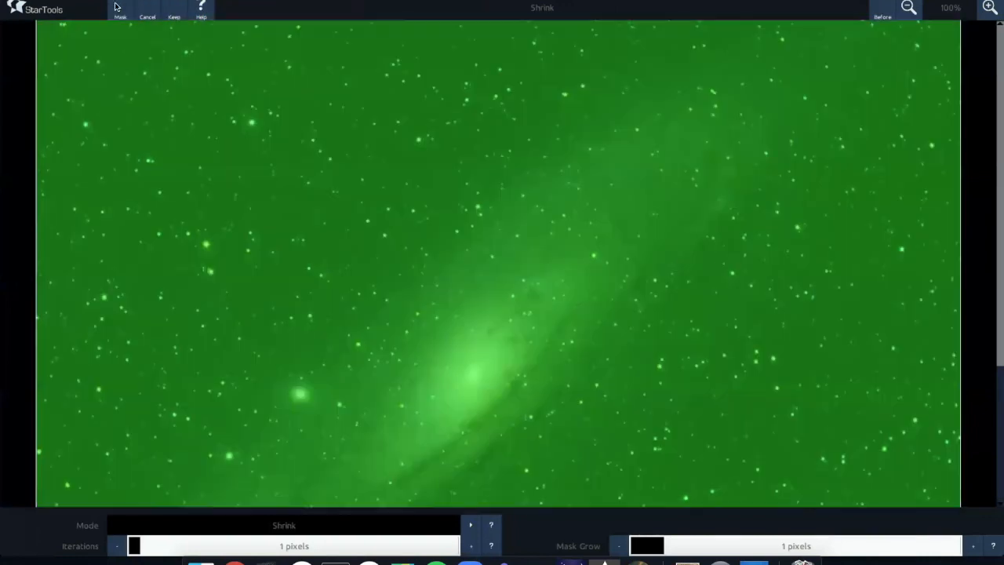
left_click(116, 7)
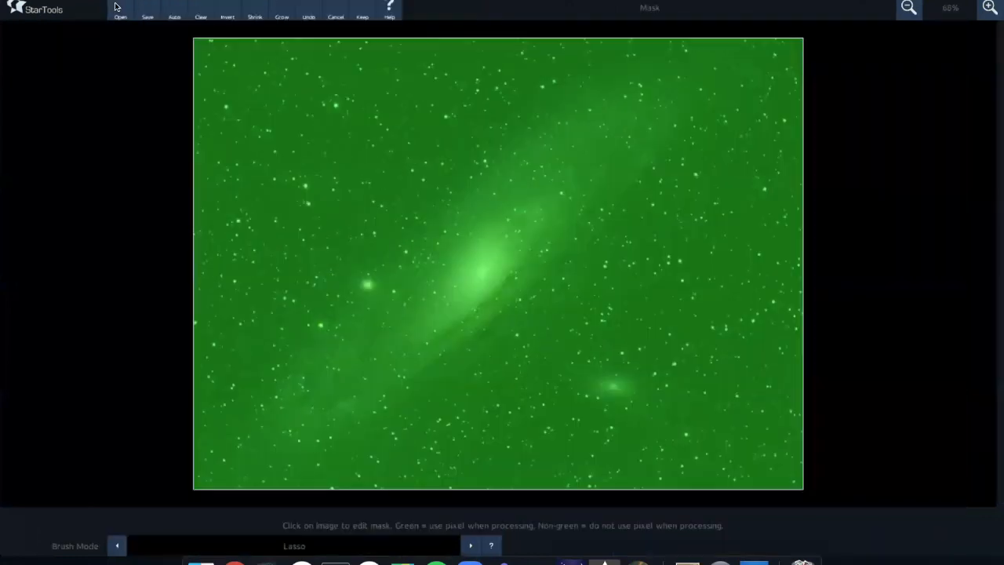
left_click(200, 9)
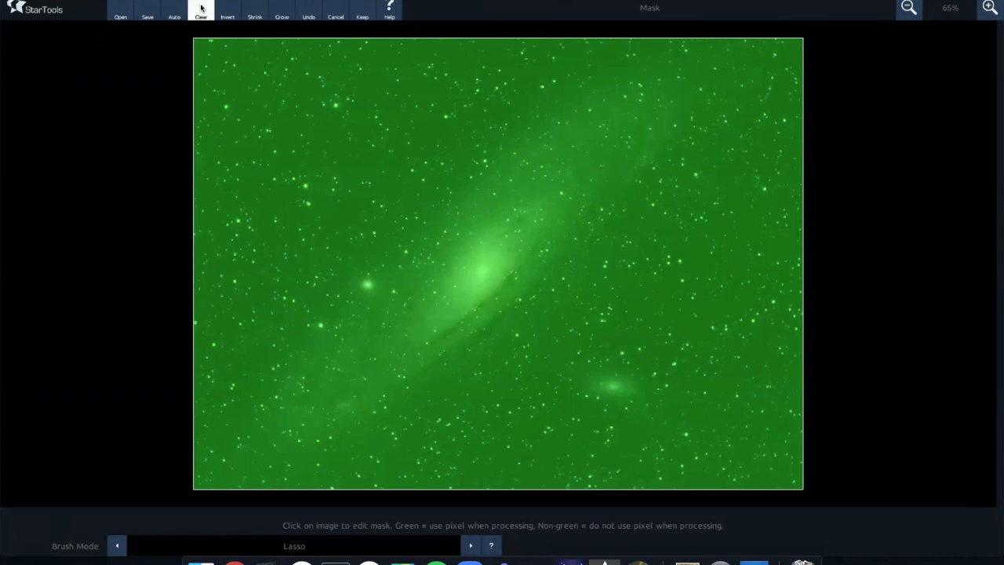
left_click(172, 10)
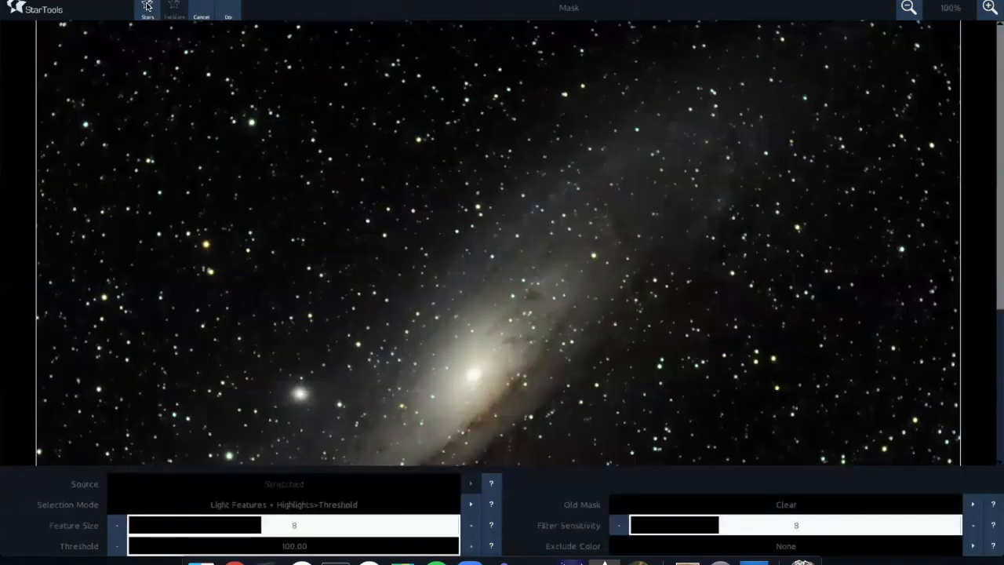
left_click(146, 8)
left_click(147, 8)
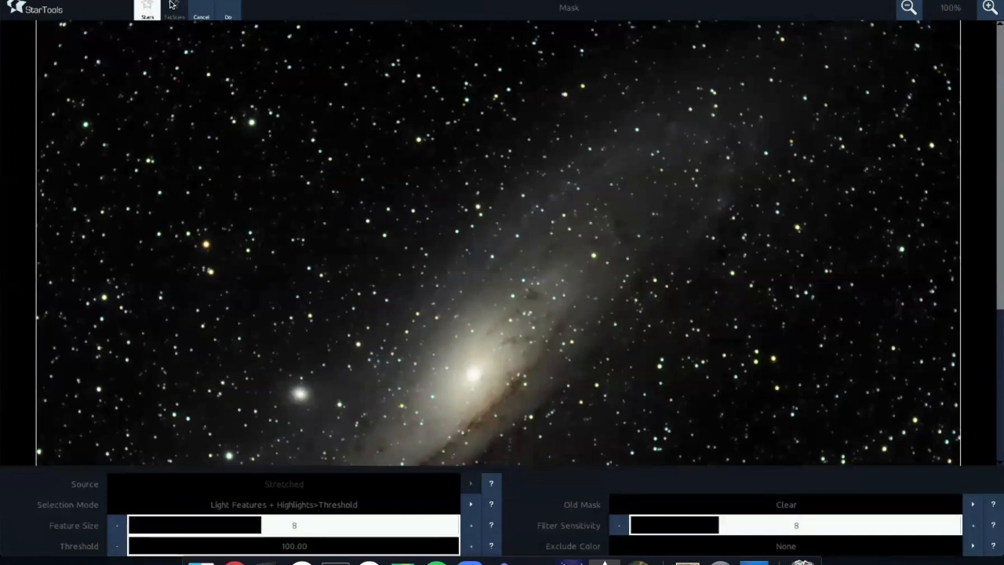
left_click(229, 12)
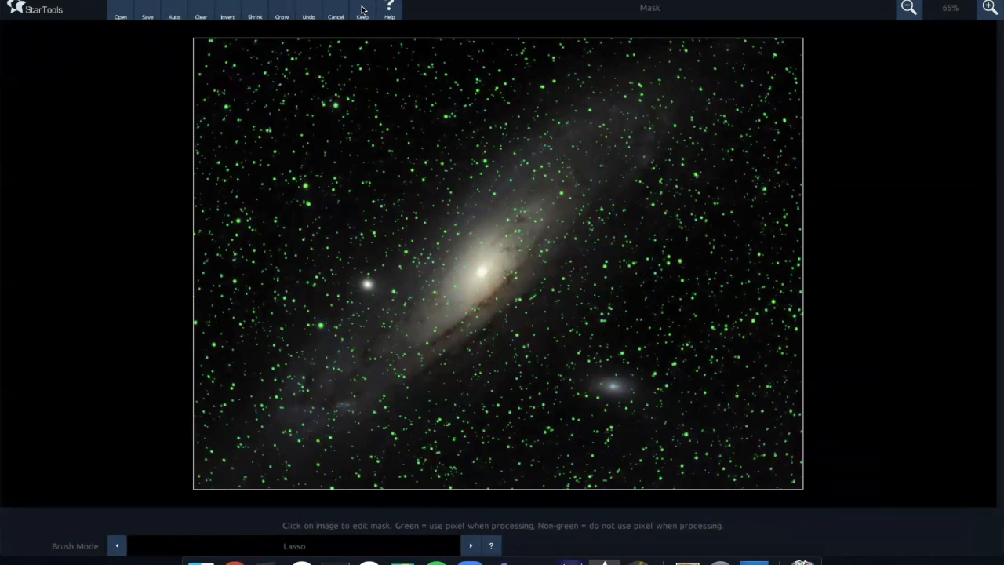
left_click(363, 10)
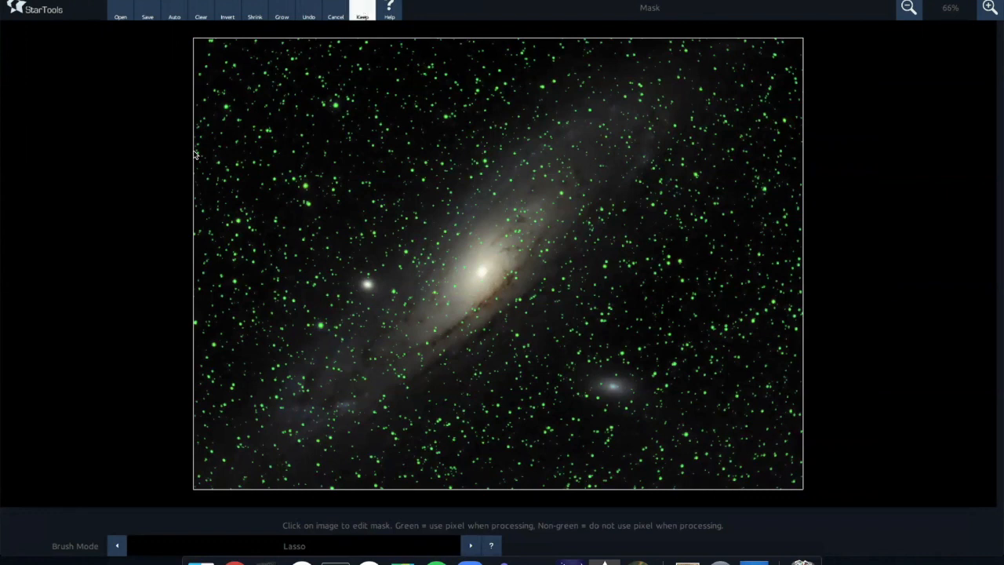
Set the star-shrinking Iterations to 2 pixels after trying 3 and 1 pixels, and keep the result.
left_click(909, 8)
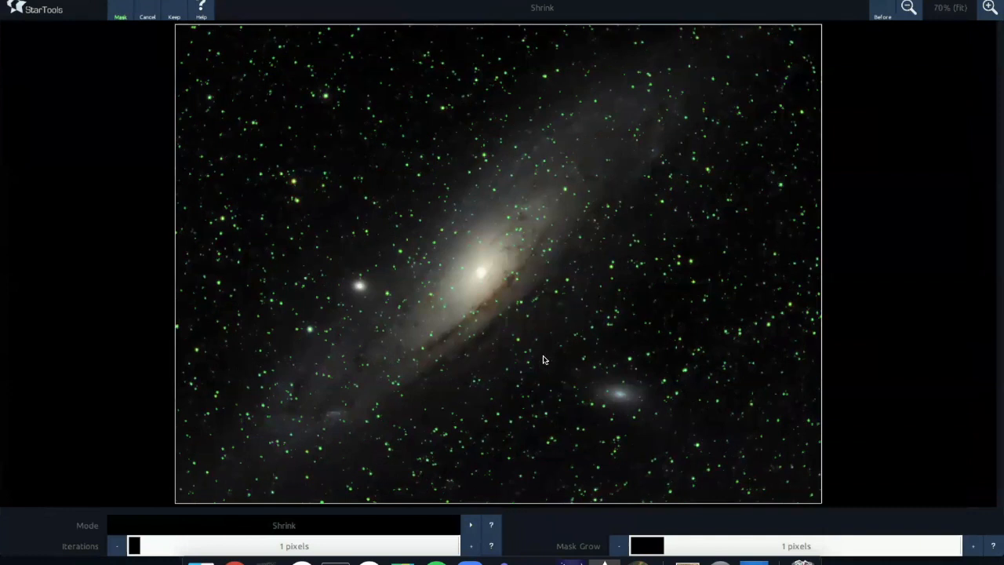
left_click(471, 546)
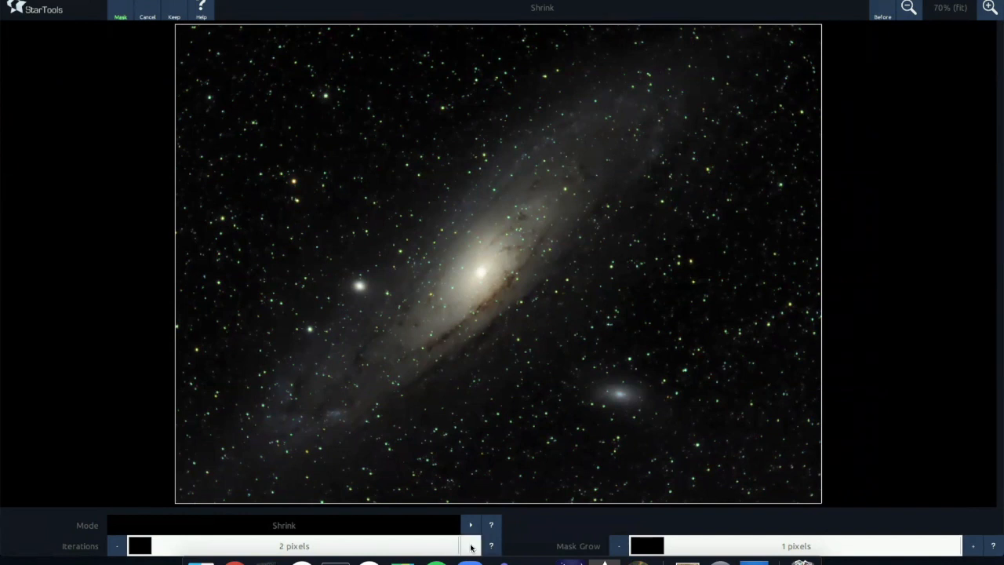
left_click(470, 545)
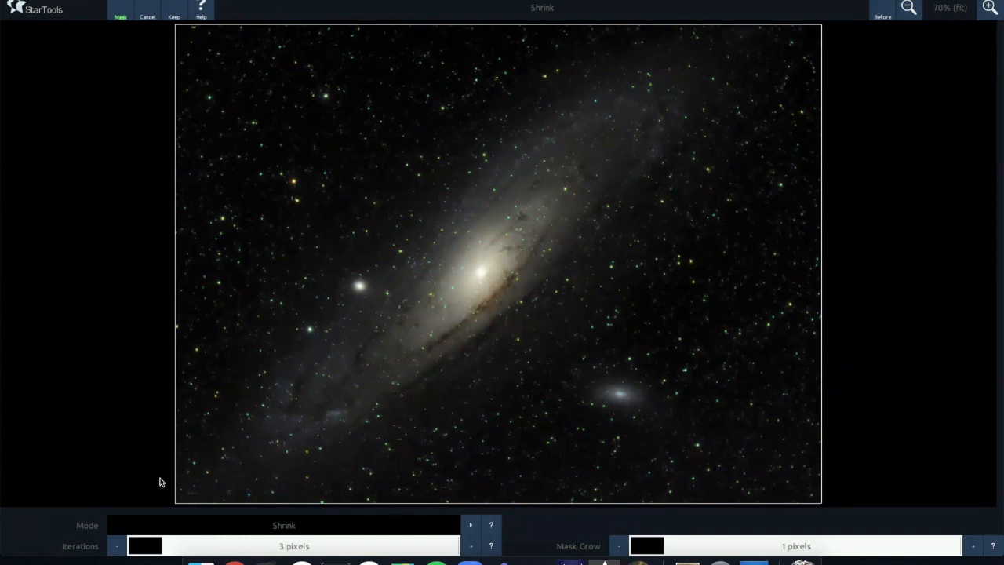
left_click(116, 549)
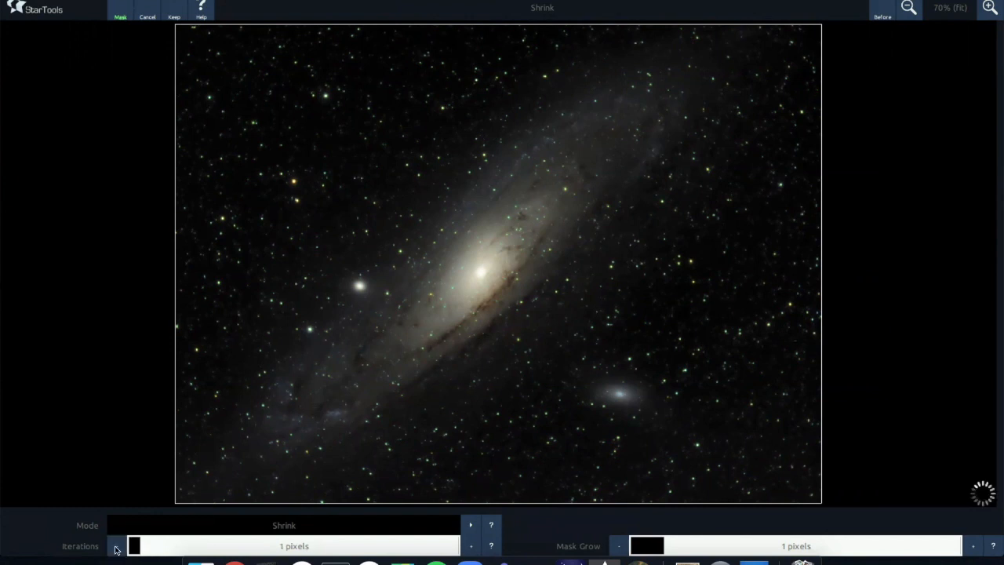
left_click(469, 548)
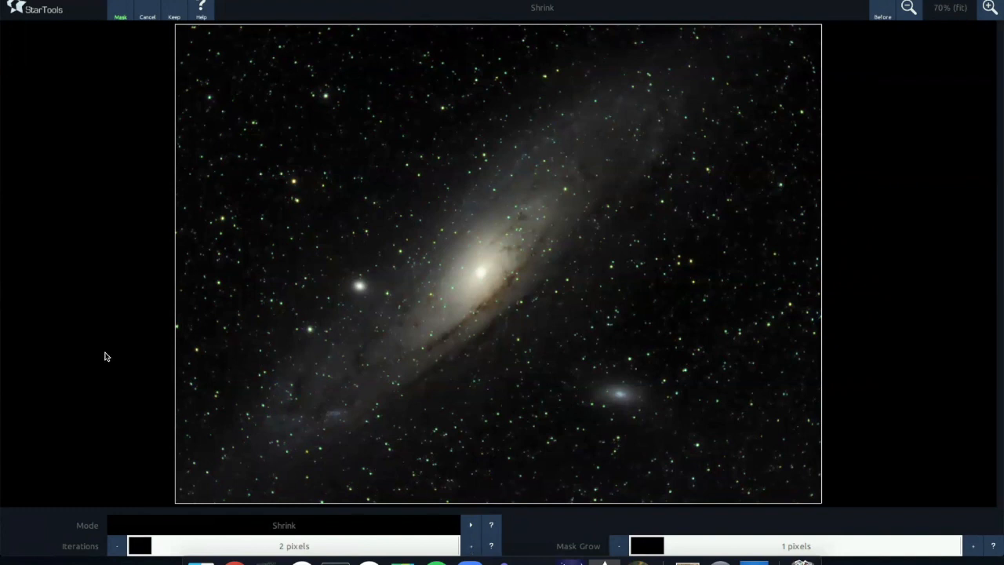
left_click(174, 13)
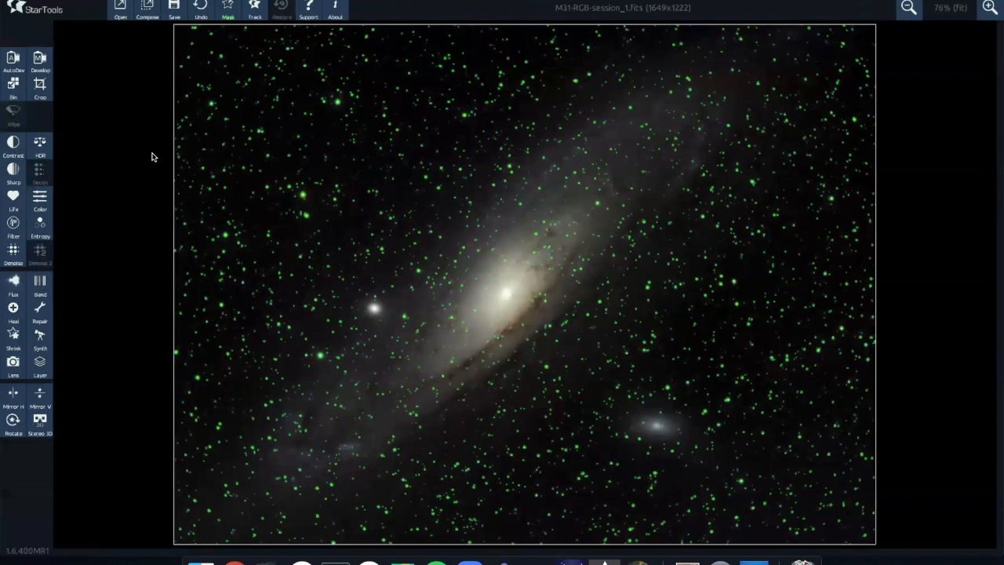
Clear the star mask and save the processed image to the Desktop as M31-RGB-session_1.tiff.
left_click(227, 8)
left_click(199, 11)
left_click(361, 9)
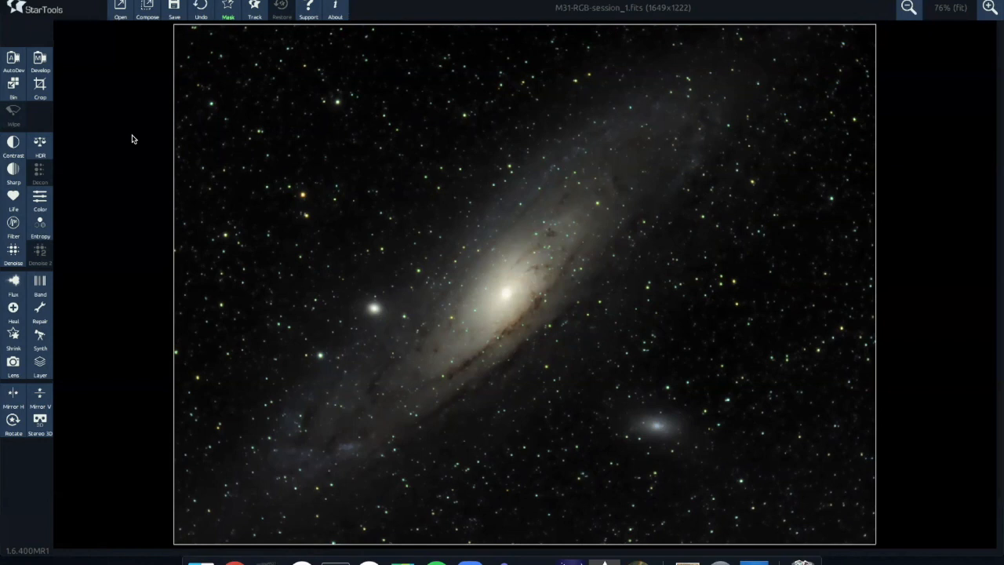
left_click(174, 6)
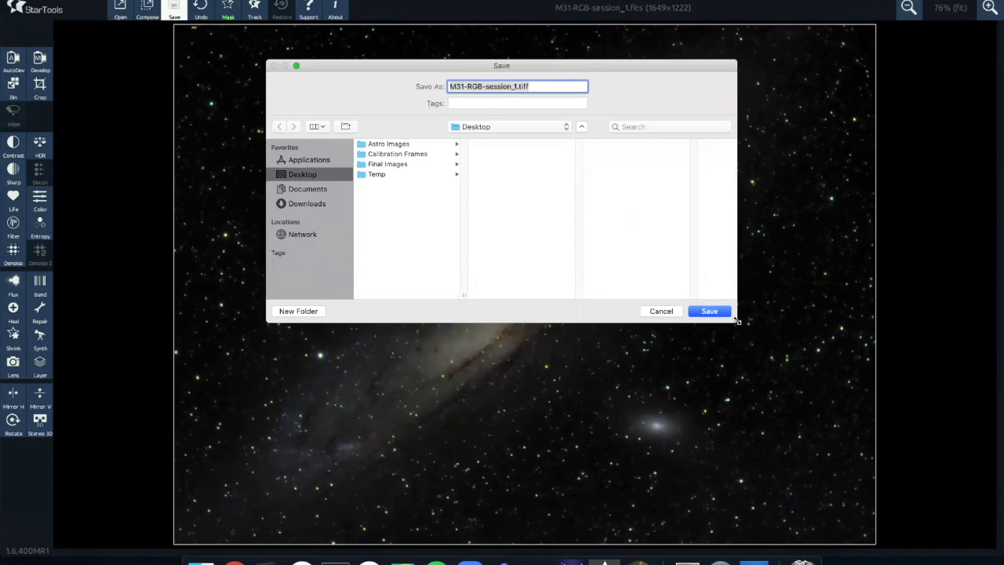
left_click(710, 311)
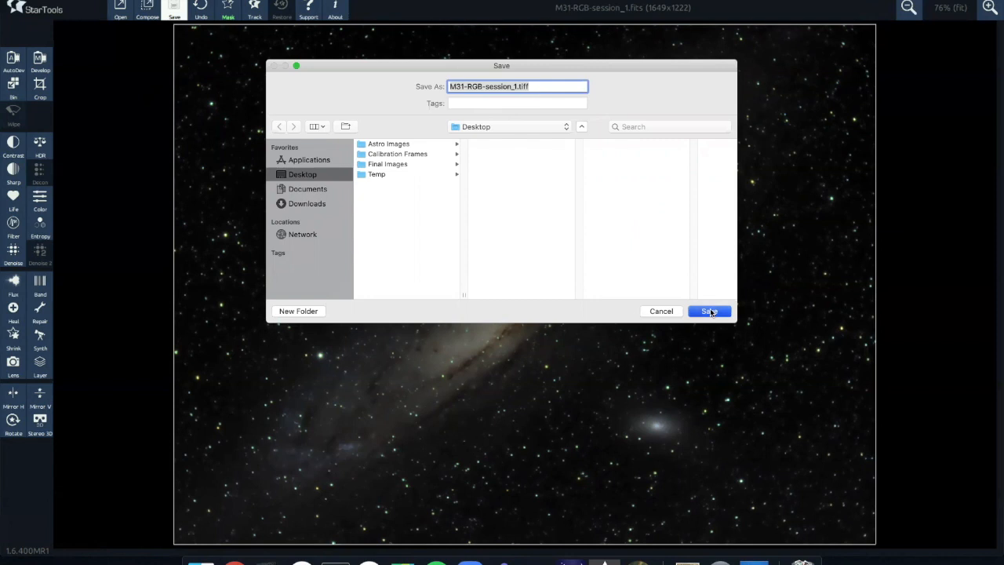